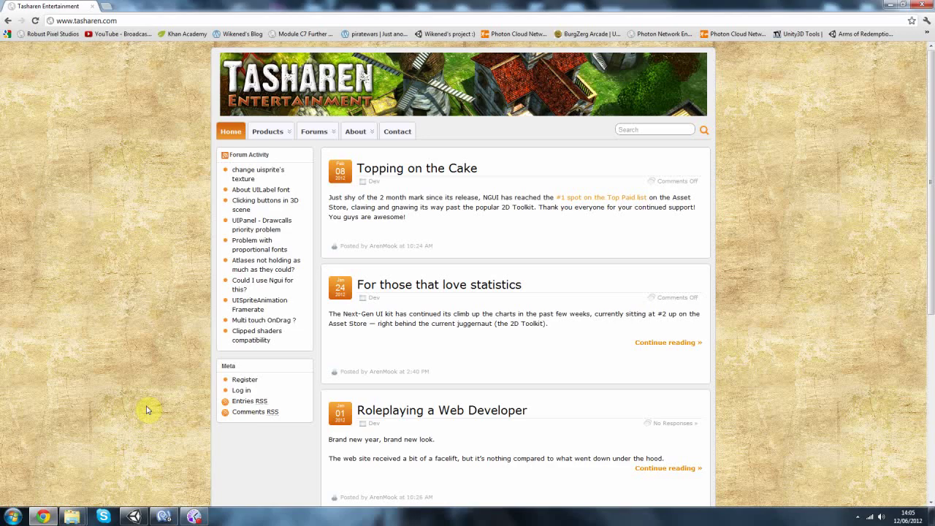
Go to the NGUI: Next-Gen UI Kit product page from tasharen.com's Products menu
{"action": "mouse_move", "coordinate": [355, 131]}
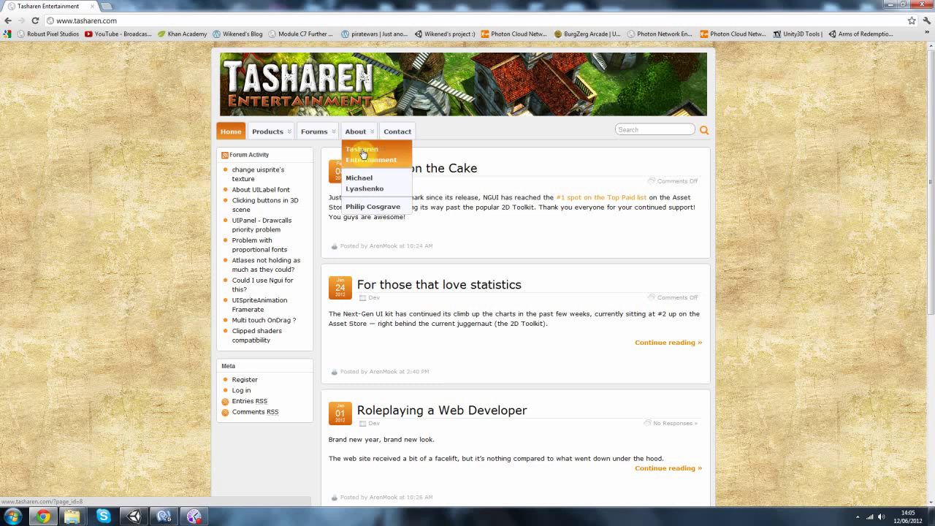
{"action": "mouse_move", "coordinate": [286, 143]}
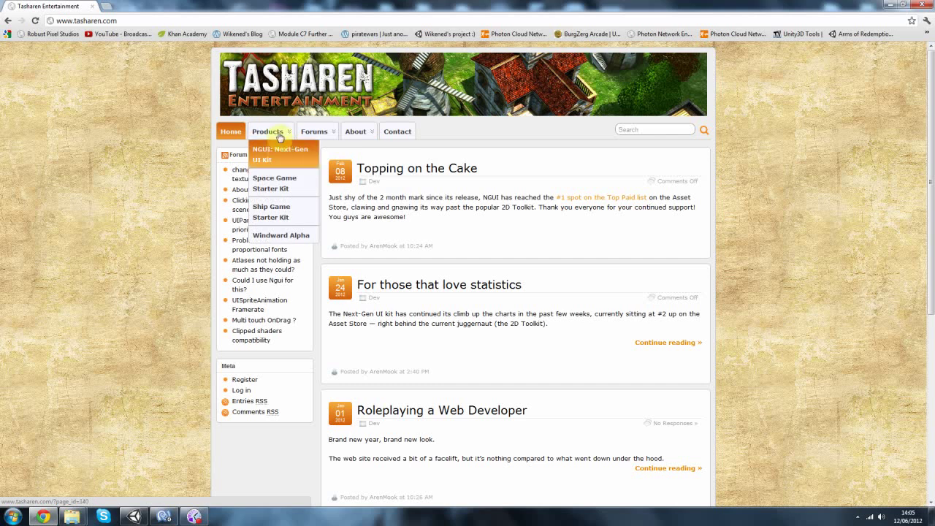
{"action": "mouse_move", "coordinate": [263, 133]}
{"action": "left_click", "coordinate": [274, 177]}
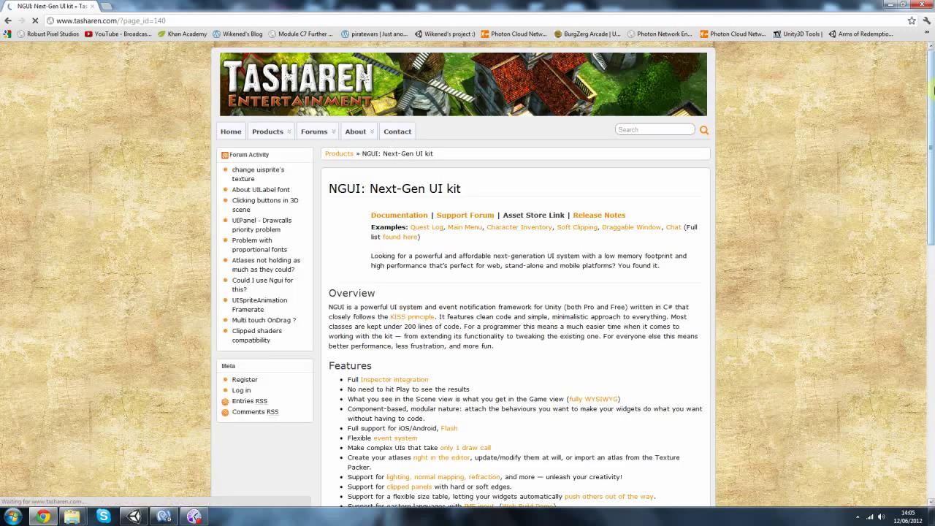
Scroll the NGUI page to the Evaluation Version section, then switch to the Unity editor
{"action": "left_click_drag", "start_coordinate": [932, 87], "coordinate": [932, 344]}
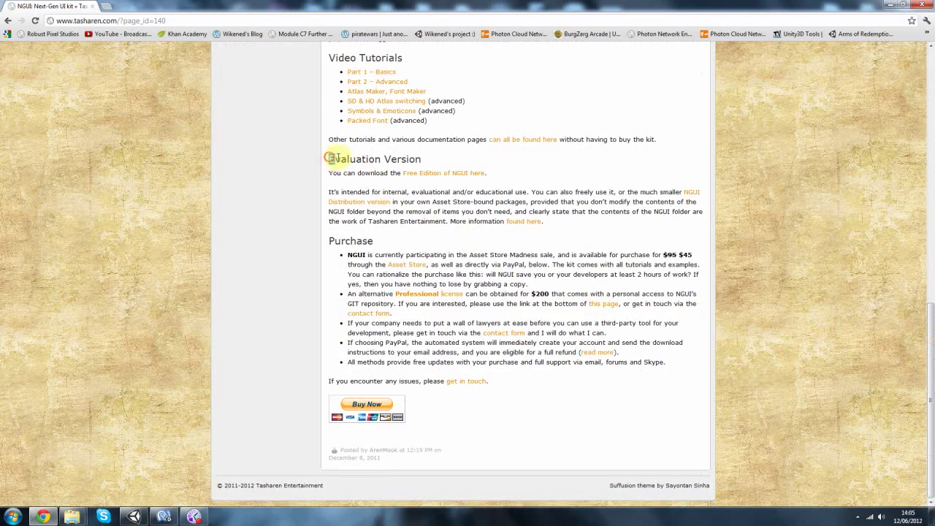
{"action": "left_click_drag", "start_coordinate": [331, 159], "coordinate": [437, 157]}
{"action": "left_click", "coordinate": [437, 157]}
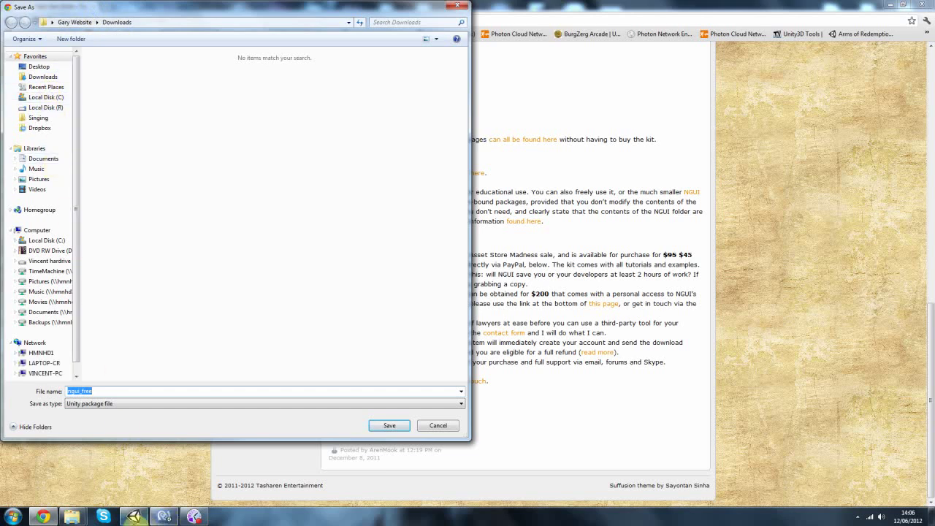
{"action": "left_click", "coordinate": [134, 517]}
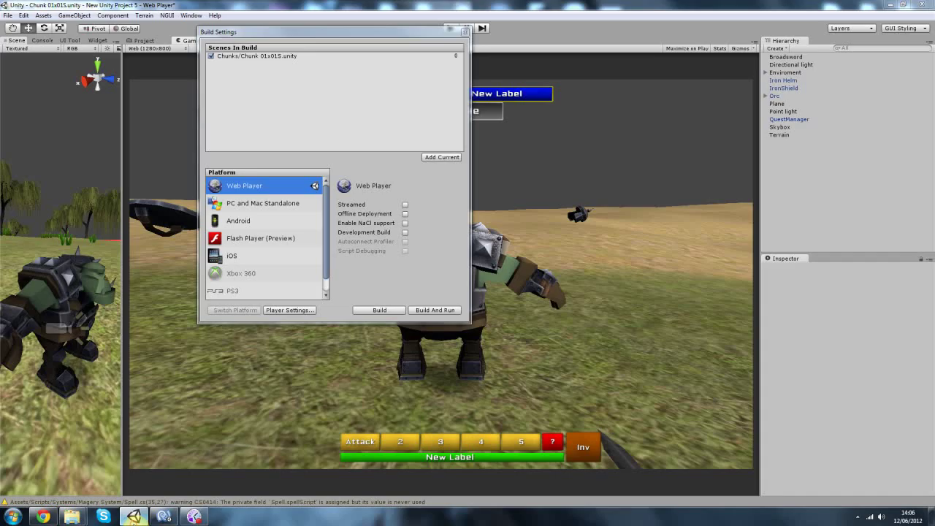
Close Build Settings and run the Chunk 01x01S scene in Play mode
{"action": "left_click", "coordinate": [465, 33]}
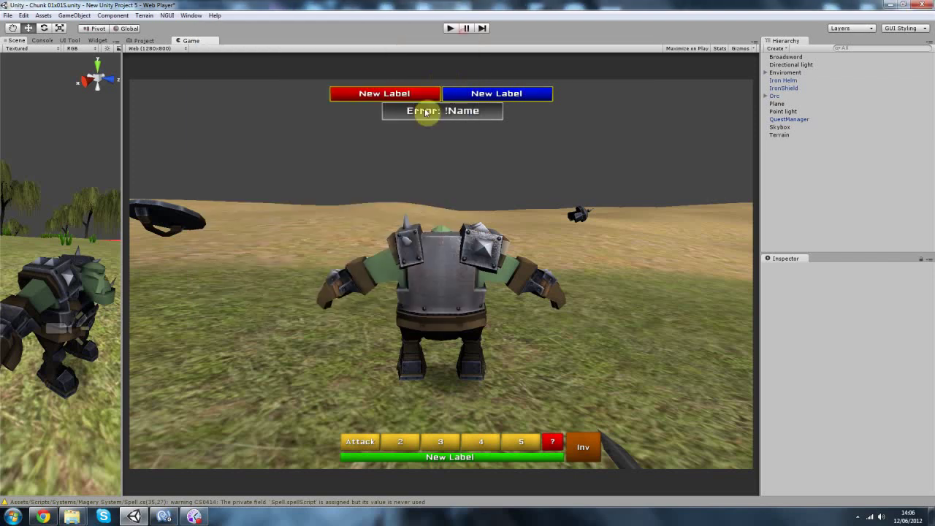
{"action": "left_click", "coordinate": [451, 28]}
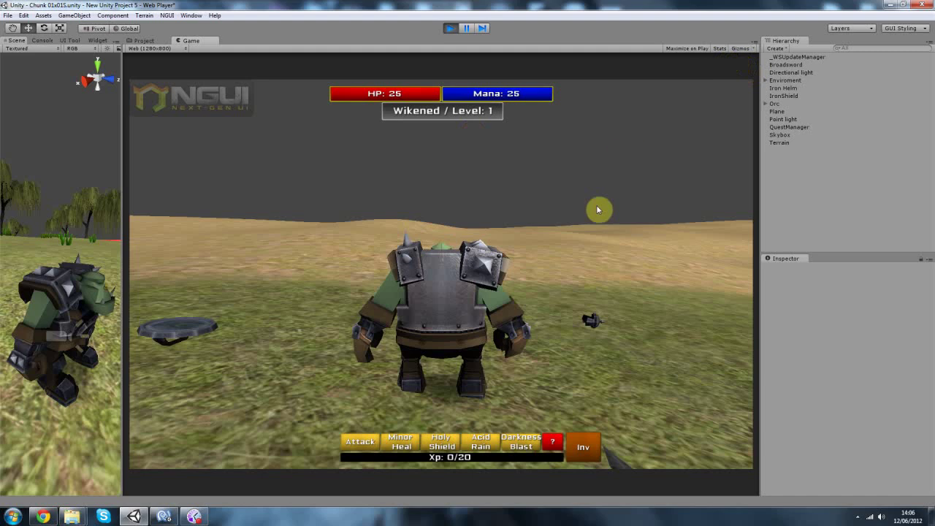
{"action": "left_click", "coordinate": [766, 81]}
Expand Orc > Camera Root > Pivot > Height Bob > Main Camera and select UI Root (2D)
{"action": "left_click", "coordinate": [765, 82]}
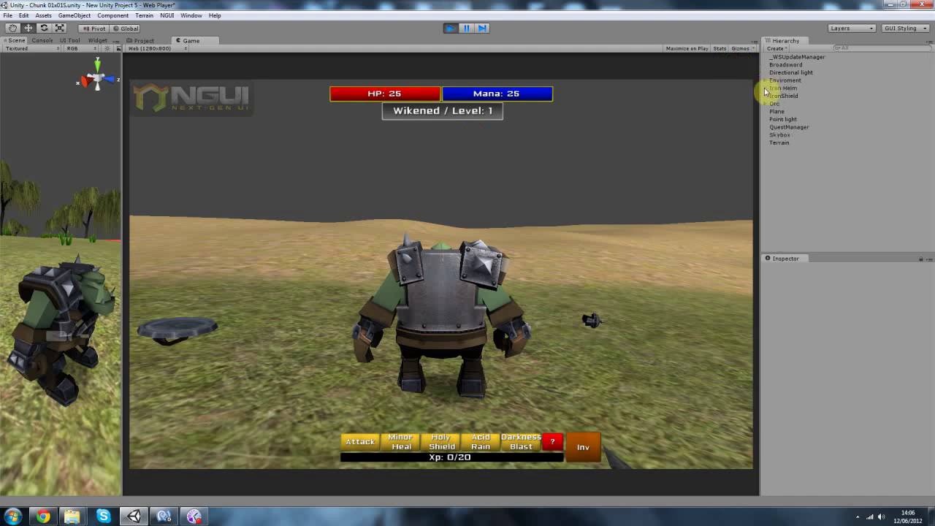
{"action": "left_click", "coordinate": [766, 103]}
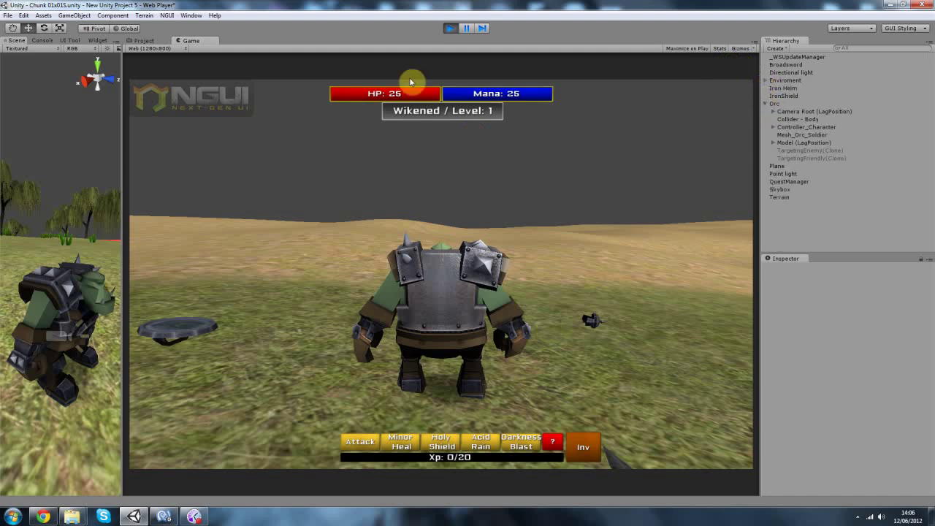
{"action": "left_click", "coordinate": [772, 112]}
{"action": "left_click", "coordinate": [781, 119]}
{"action": "left_click", "coordinate": [788, 127]}
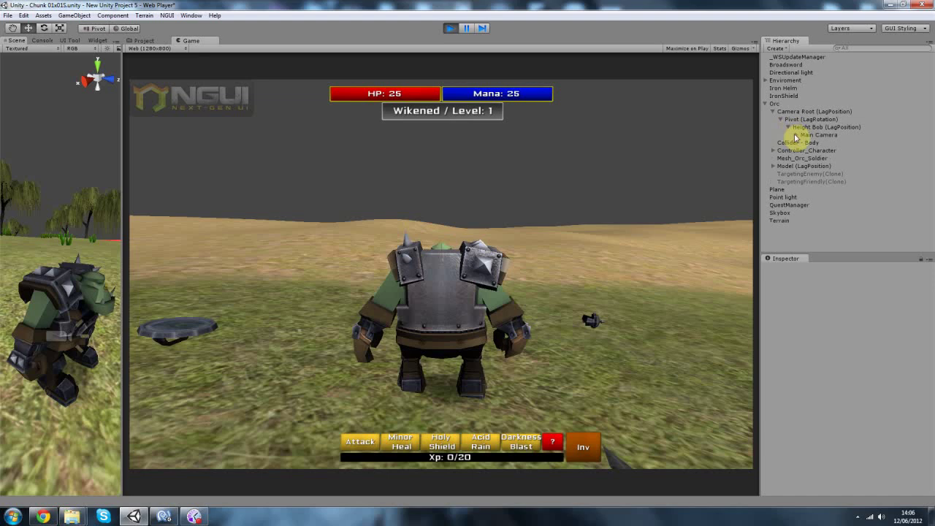
{"action": "left_click", "coordinate": [796, 134]}
{"action": "left_click", "coordinate": [804, 142]}
{"action": "left_click", "coordinate": [811, 143]}
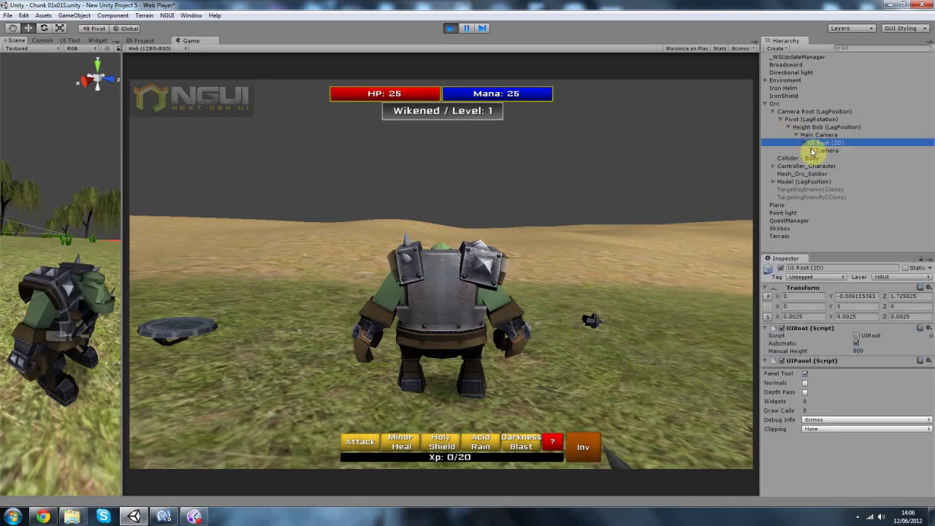
Expand the NGUI Camera and Anchor, then select Panel to view its UIPanel settings
{"action": "left_click", "coordinate": [811, 151]}
{"action": "left_click", "coordinate": [828, 150]}
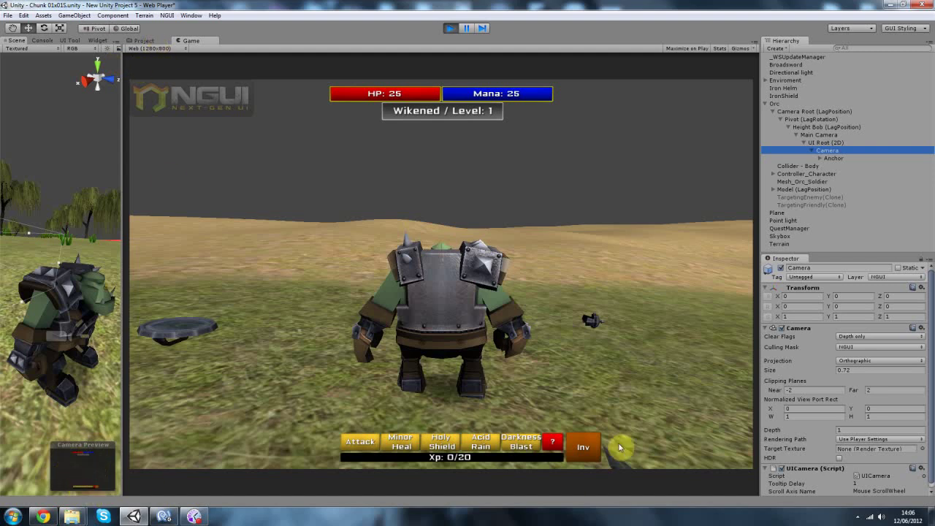
{"action": "left_click", "coordinate": [819, 159]}
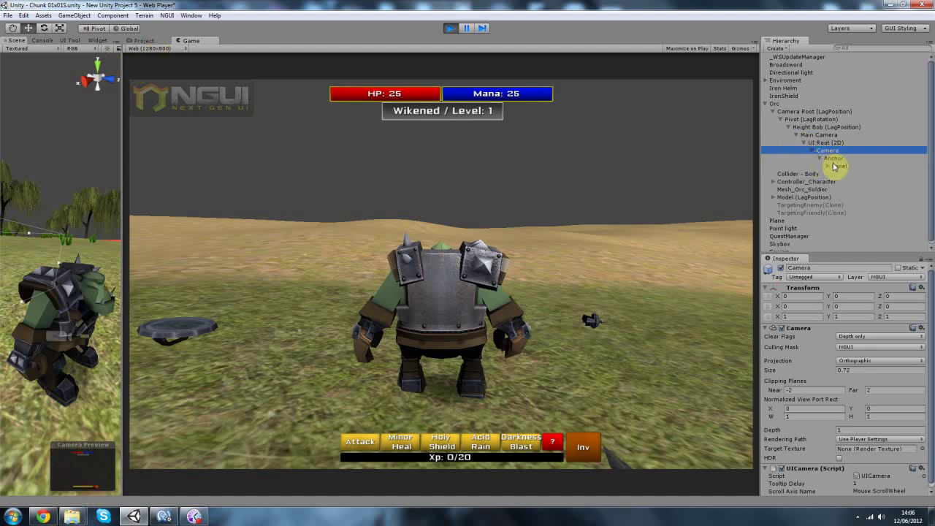
{"action": "left_click", "coordinate": [829, 166]}
{"action": "left_click", "coordinate": [838, 166]}
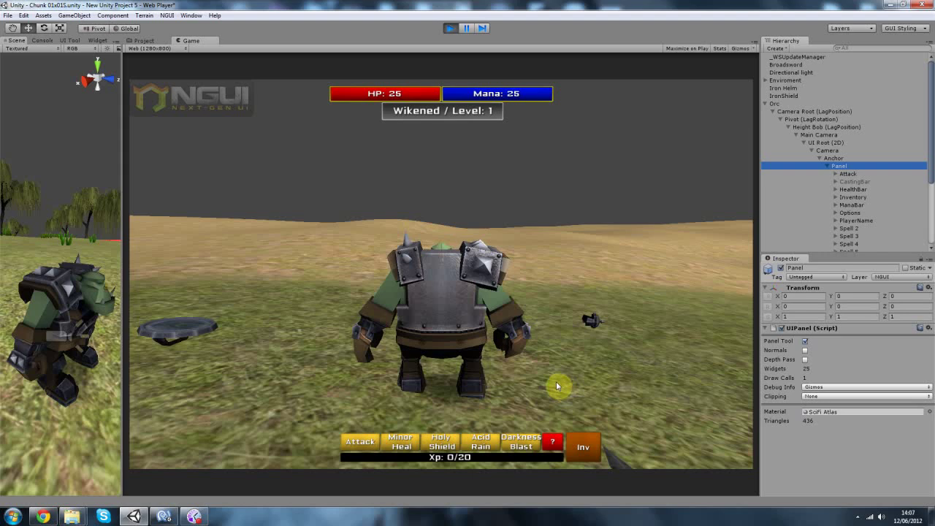
Check the in-game inventory, then raise Camera Height in the Options panel
{"action": "left_click", "coordinate": [583, 445]}
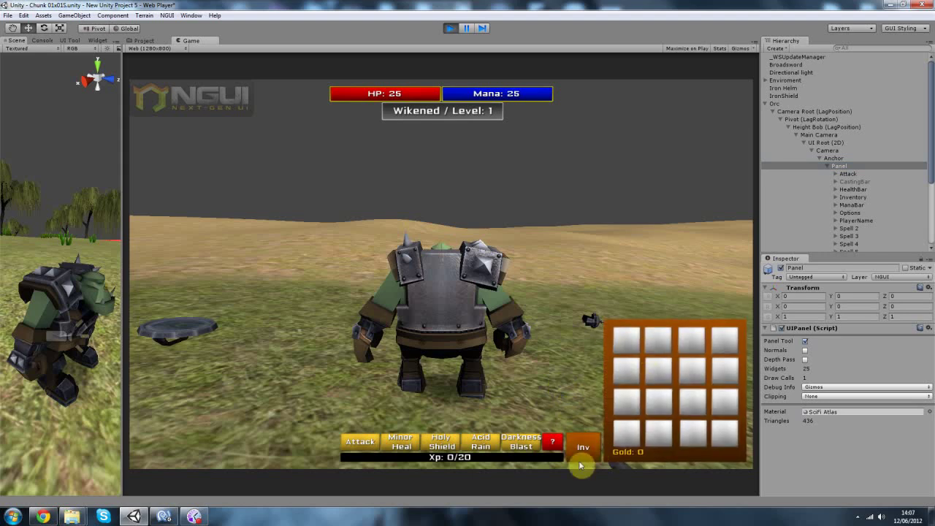
{"action": "left_click", "coordinate": [577, 450]}
{"action": "left_click", "coordinate": [557, 445]}
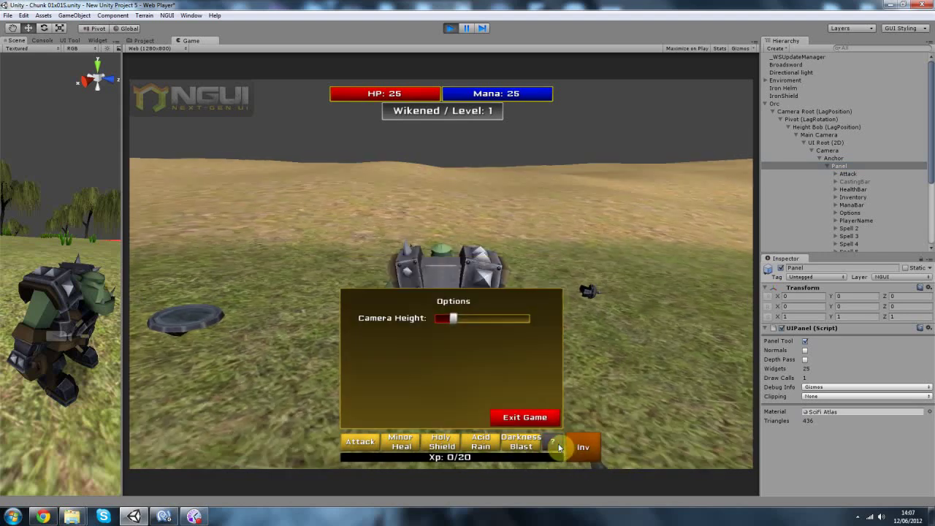
{"action": "mouse_move", "coordinate": [453, 318]}
{"action": "left_mouse_down"}
{"action": "mouse_move", "coordinate": [525, 304]}
{"action": "mouse_move", "coordinate": [460, 309]}
{"action": "mouse_move", "coordinate": [467, 314]}
{"action": "left_mouse_up"}
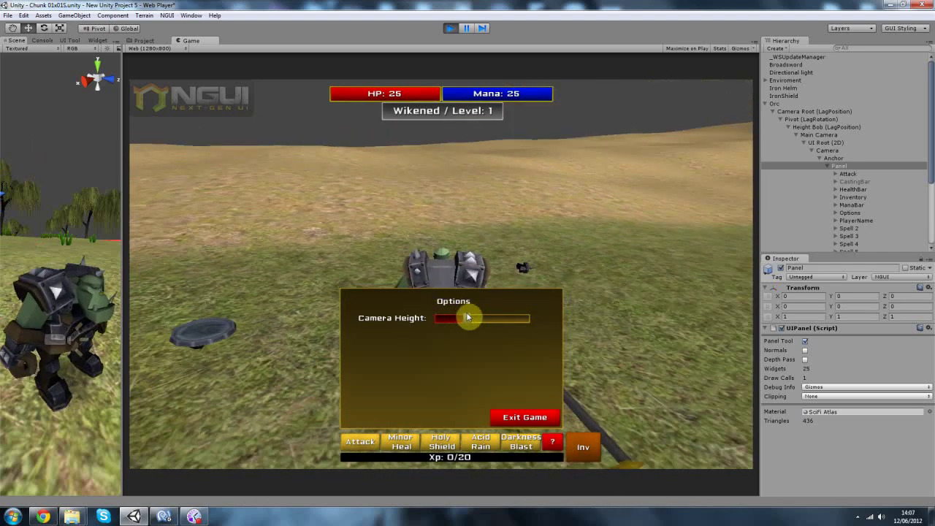
{"action": "left_click", "coordinate": [553, 441]}
Walk the orc to the sword, pick it up and move it onto the helm slot
{"action": "left_click", "coordinate": [516, 447]}
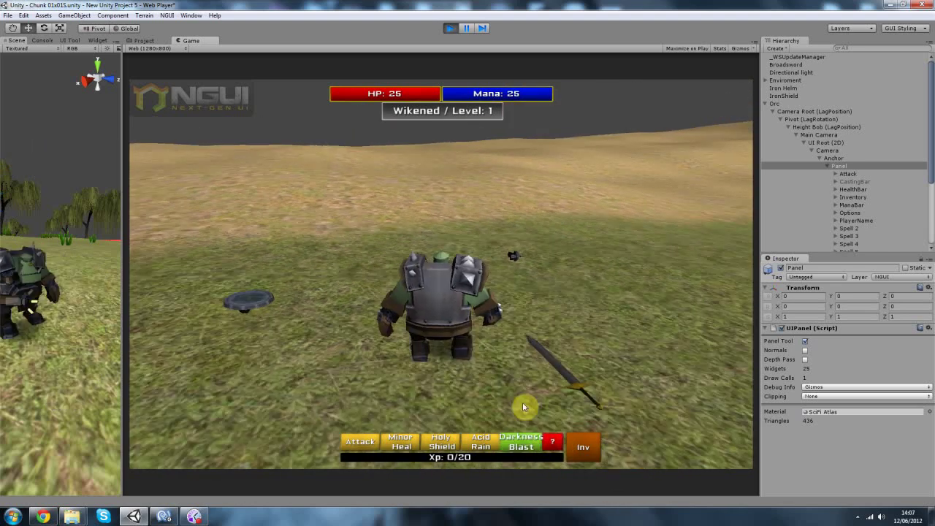
{"action": "left_click", "coordinate": [535, 361]}
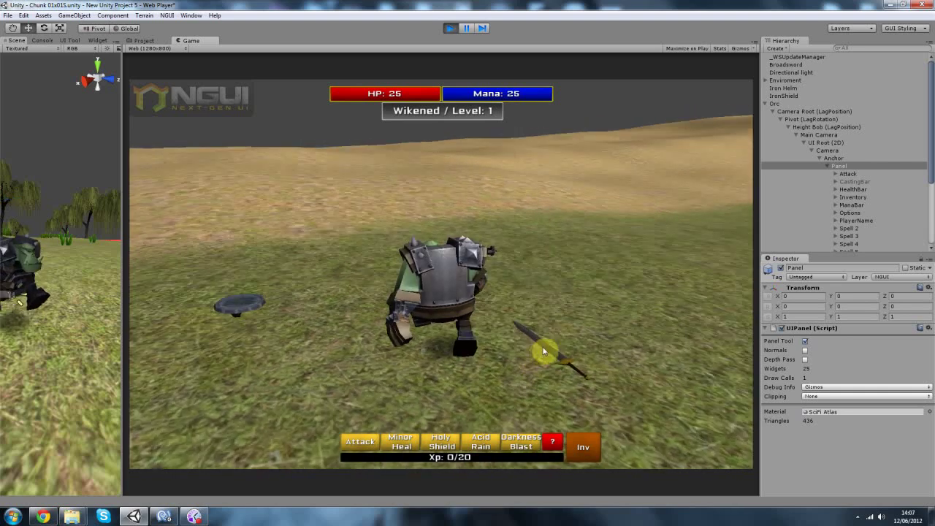
{"action": "left_click", "coordinate": [205, 331]}
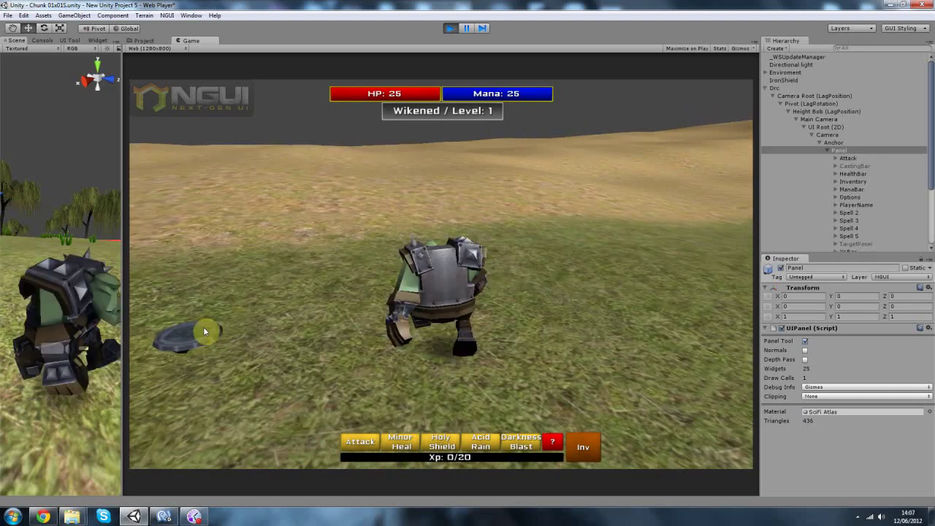
{"action": "left_click", "coordinate": [580, 447]}
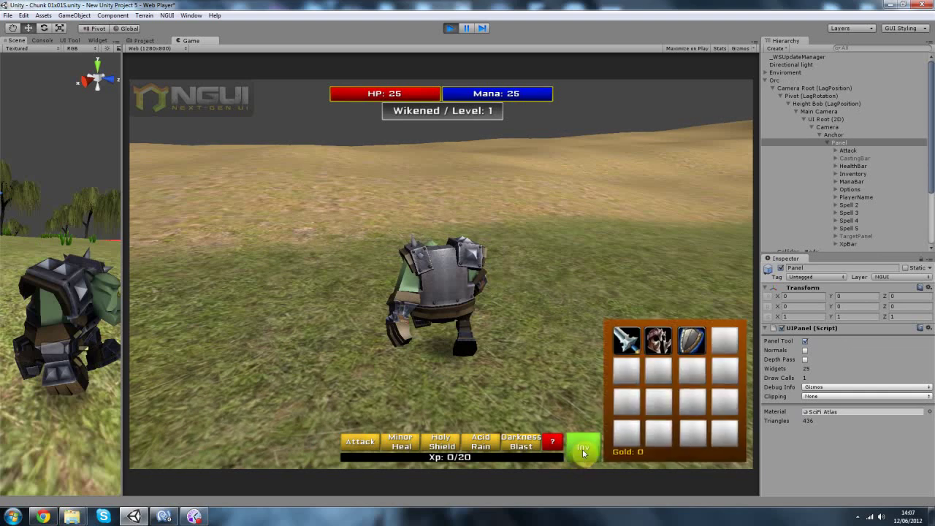
{"action": "left_click_drag", "start_coordinate": [623, 353], "coordinate": [596, 304]}
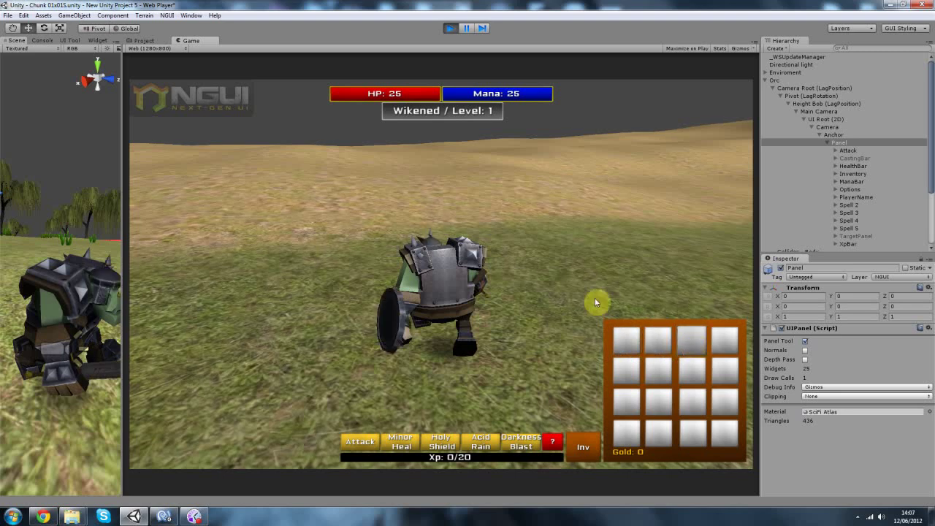
Fight the enemy with Darkness Blast, Minor Heal and attacks until it dies, then stop Play mode
{"action": "key", "text": "d"}
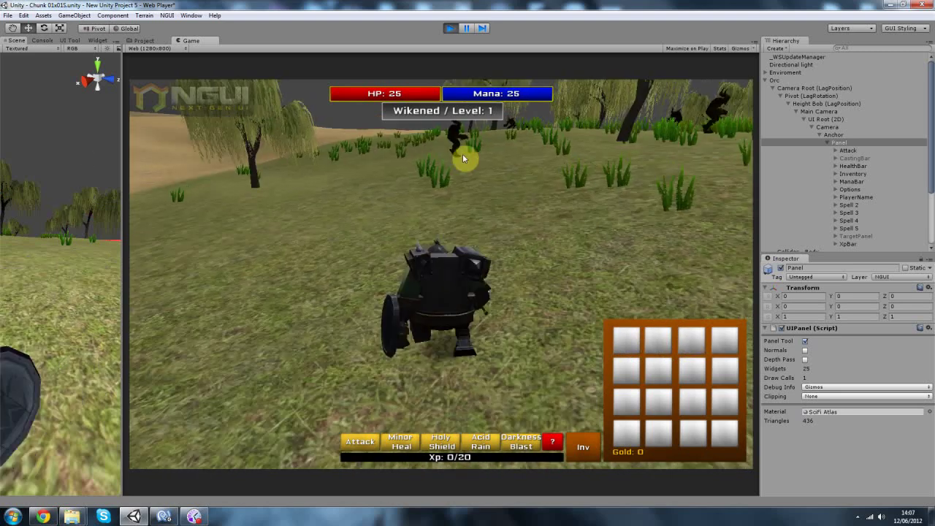
{"action": "key", "text": "w"}
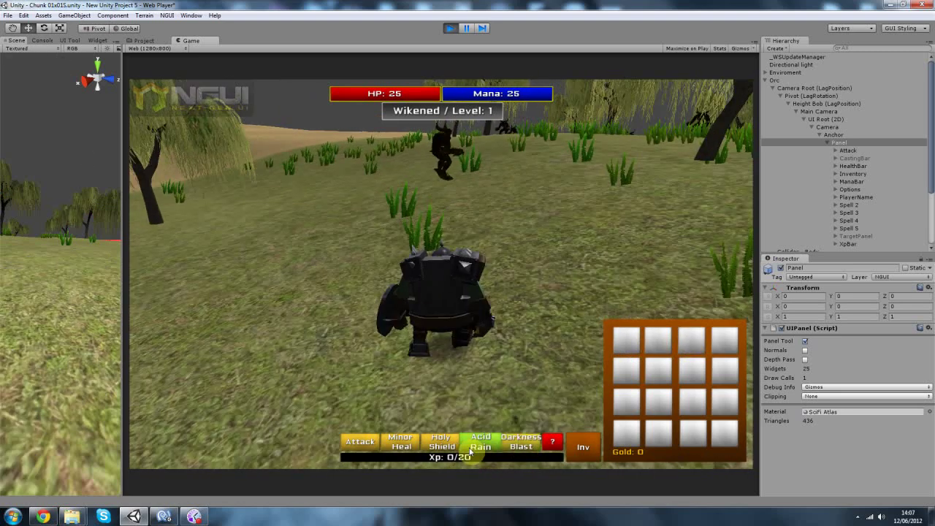
{"action": "left_click", "coordinate": [440, 152]}
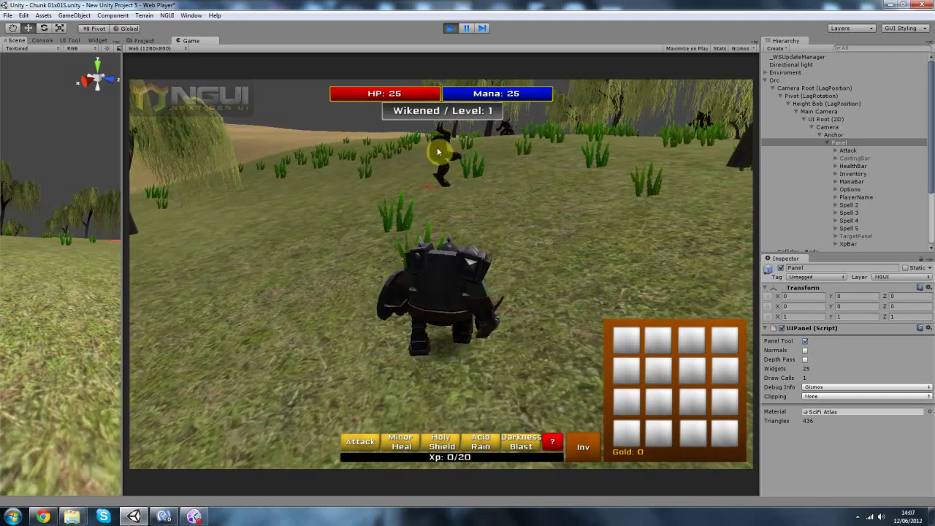
{"action": "left_click", "coordinate": [517, 443]}
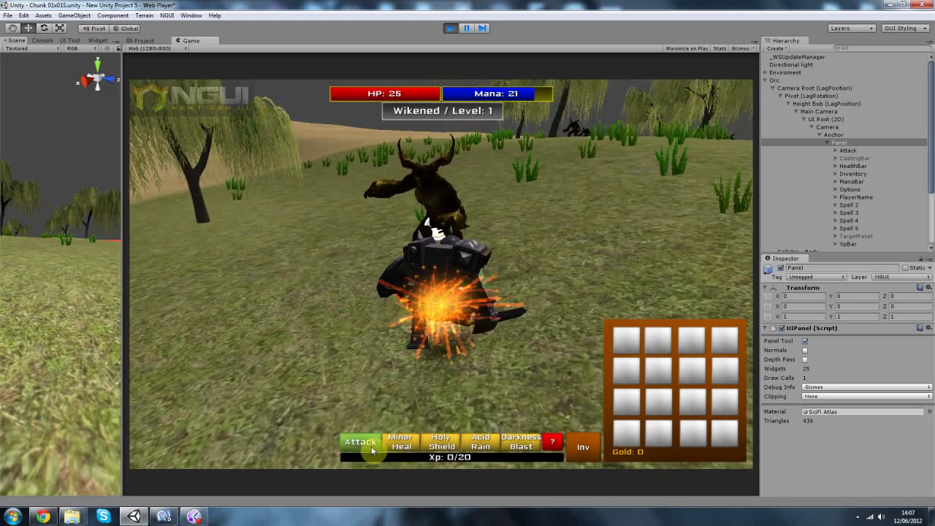
{"action": "left_click", "coordinate": [402, 442]}
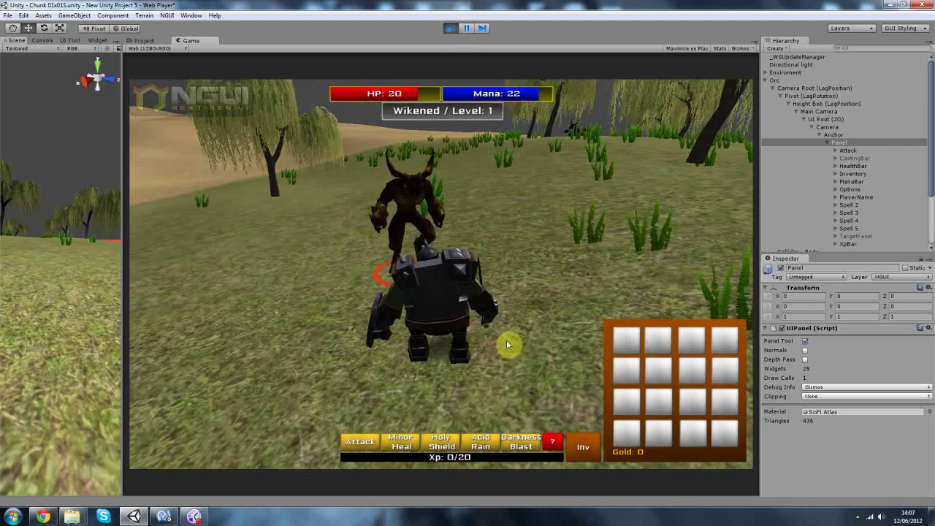
{"action": "left_click", "coordinate": [371, 442]}
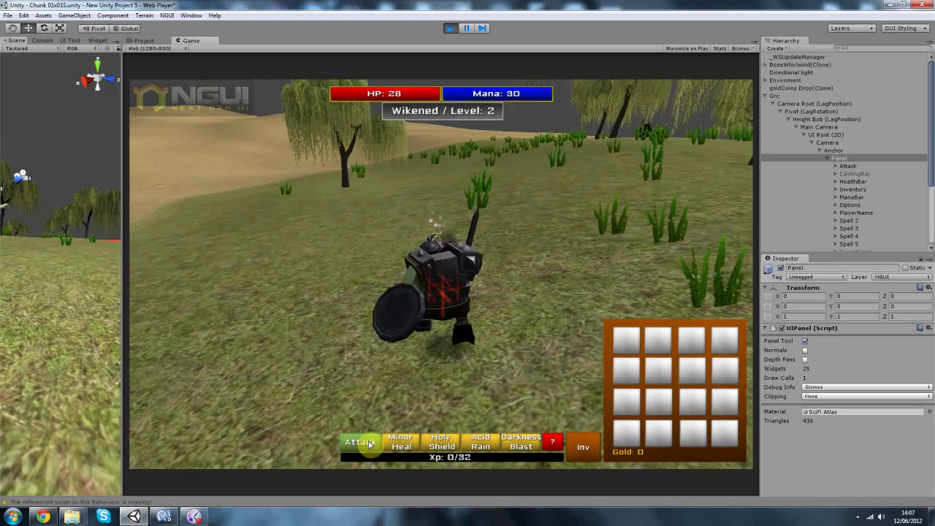
{"action": "left_click", "coordinate": [450, 28]}
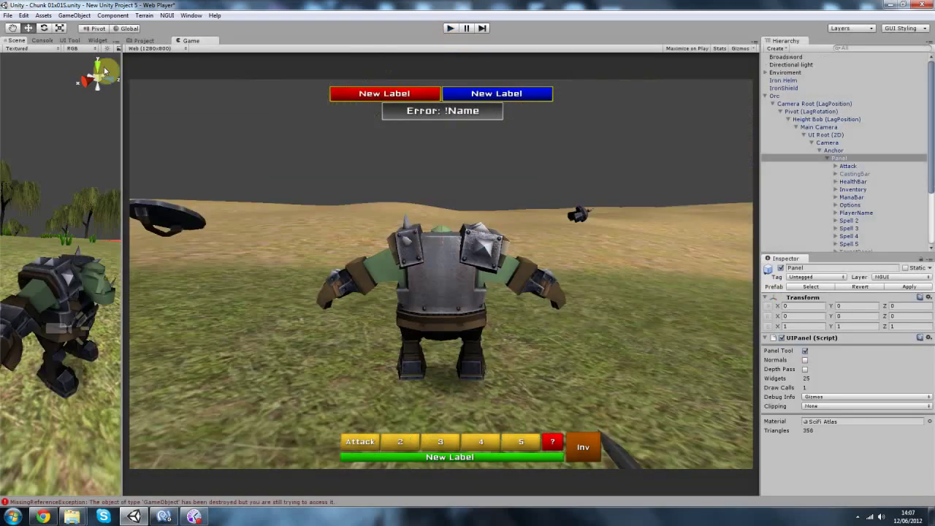
Create New Unity Project 6 and dismiss the prompt to save Chunk 01x01S.unity
{"action": "left_click", "coordinate": [7, 15]}
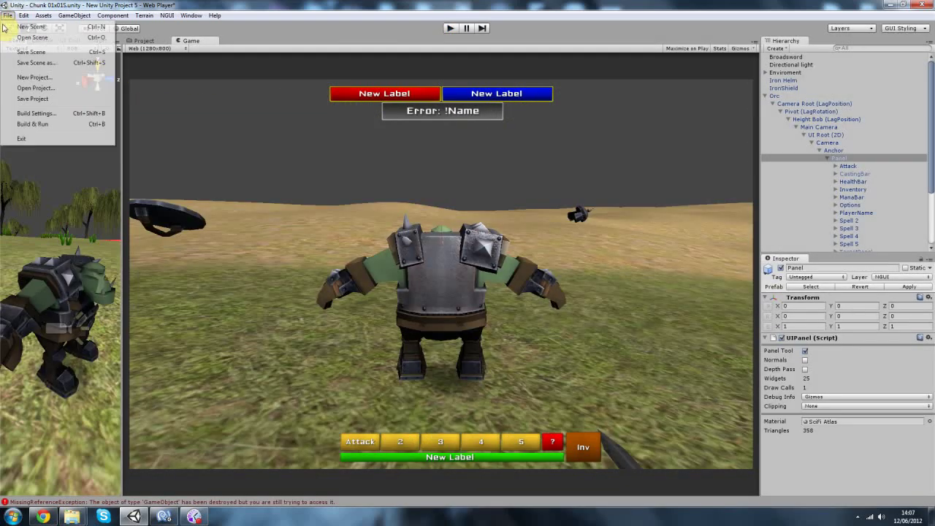
{"action": "left_click", "coordinate": [33, 78]}
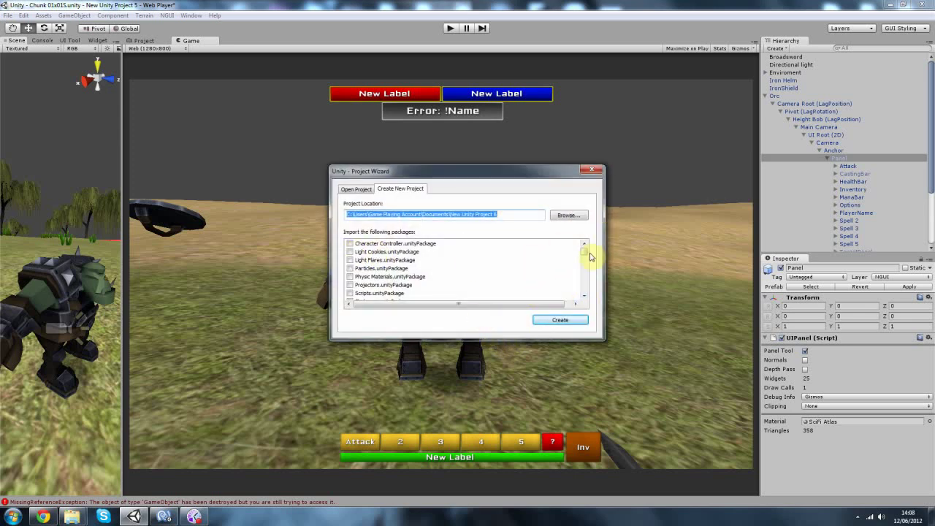
{"action": "left_click_drag", "start_coordinate": [588, 256], "coordinate": [577, 299]}
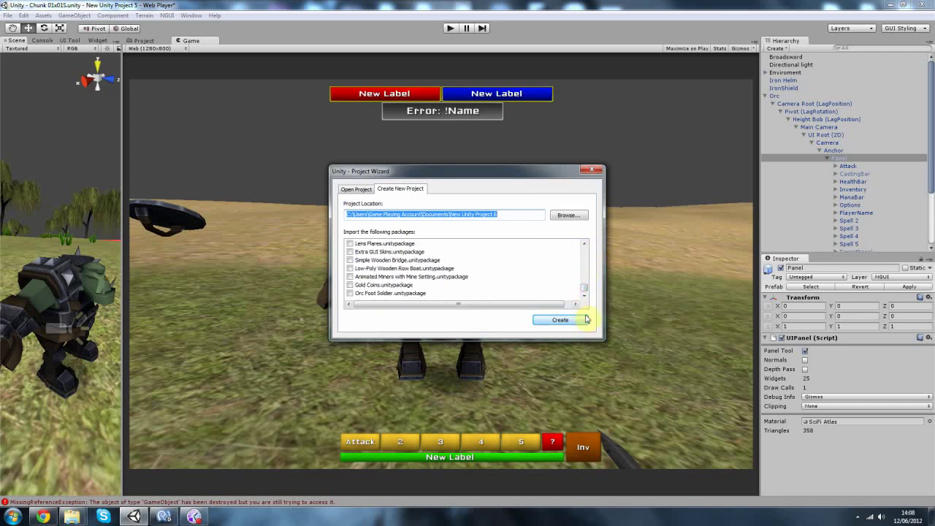
{"action": "left_click", "coordinate": [512, 215]}
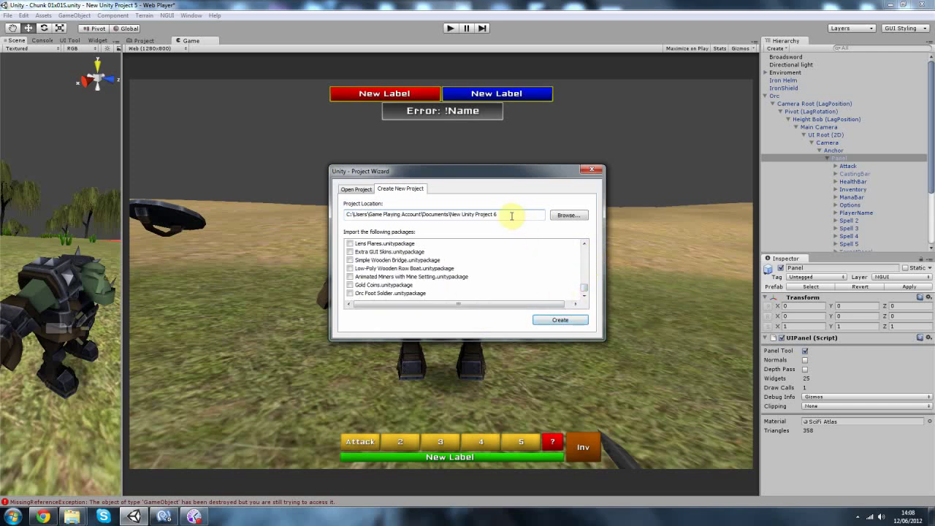
{"action": "left_click", "coordinate": [549, 319]}
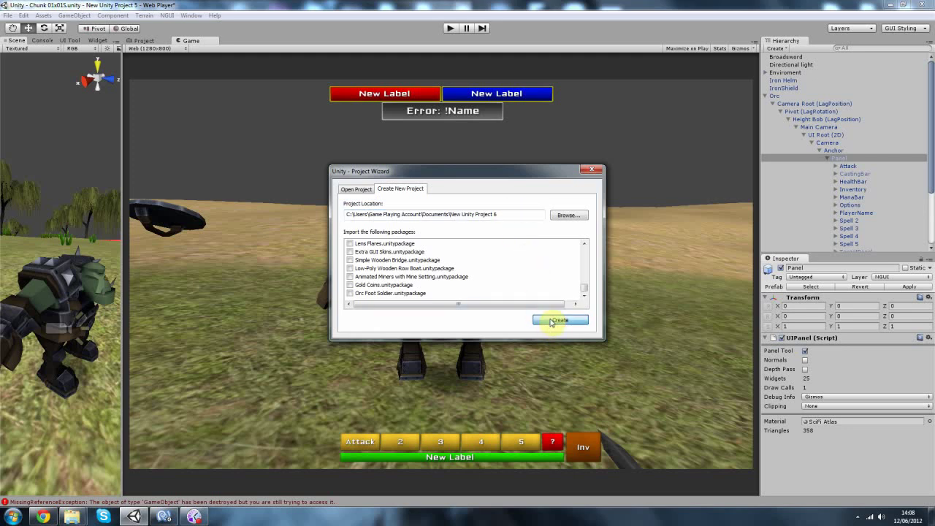
{"action": "left_click", "coordinate": [550, 321]}
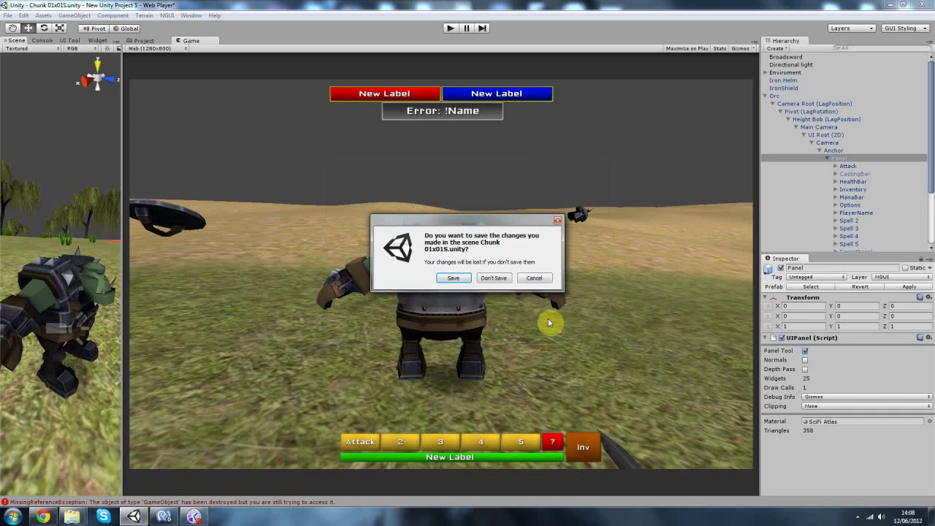
{"action": "key", "text": "Escape"}
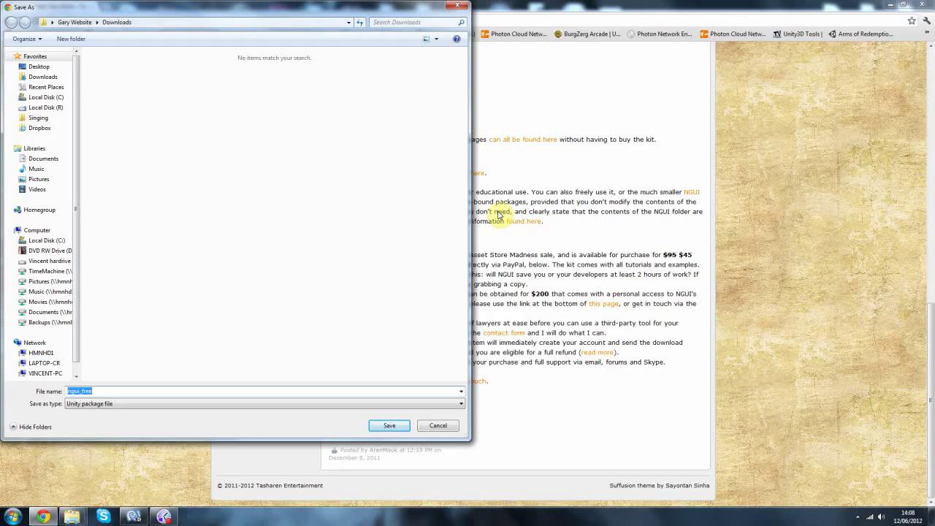
Point Chrome's Save As dialog at Documents > New Unity Project 6
{"action": "left_click", "coordinate": [44, 160]}
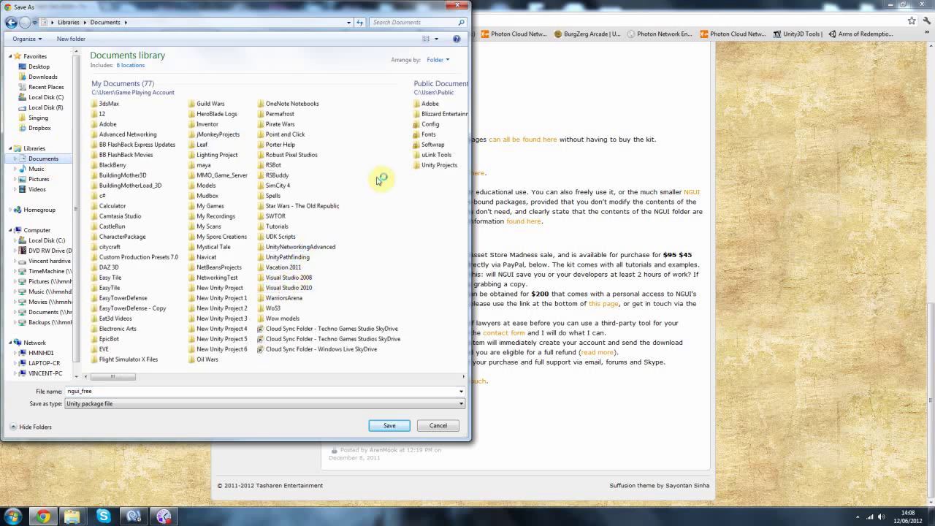
{"action": "double_click", "coordinate": [209, 349]}
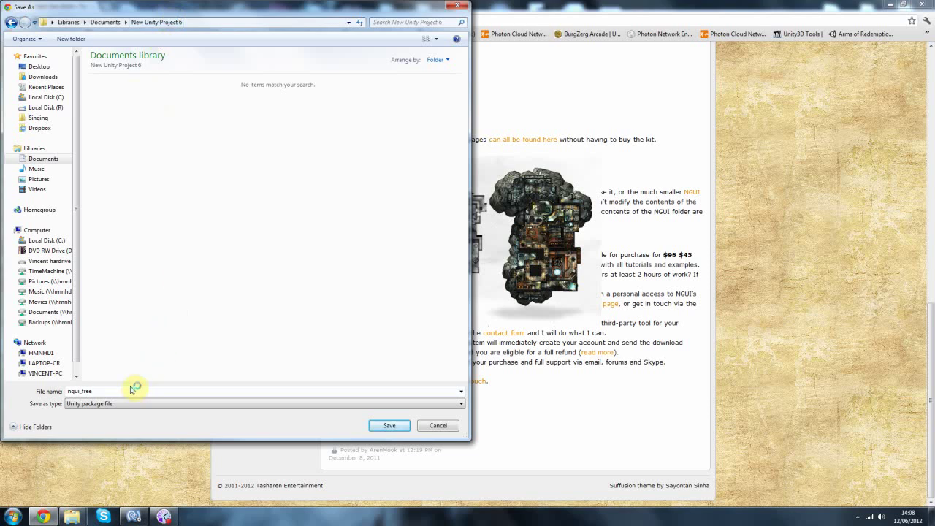
{"action": "left_click", "coordinate": [55, 516]}
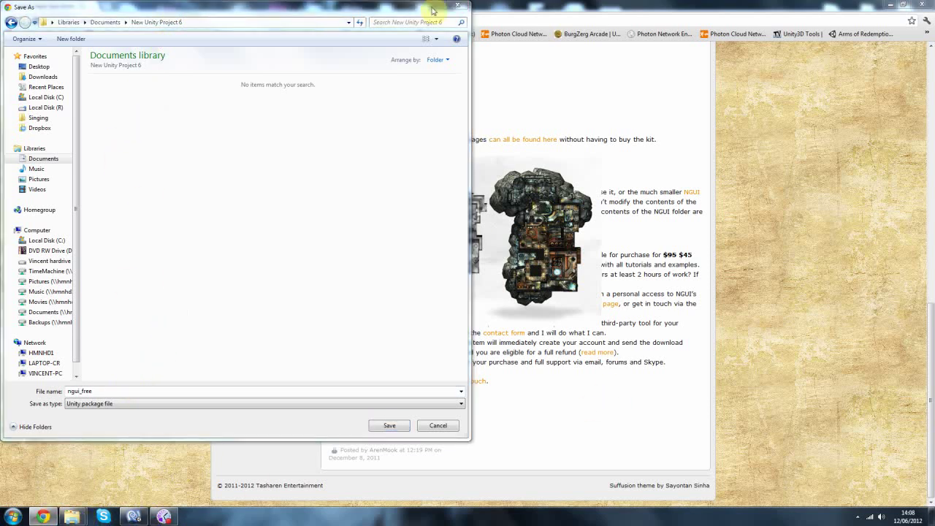
{"action": "left_click_drag", "start_coordinate": [434, 7], "coordinate": [444, 34]}
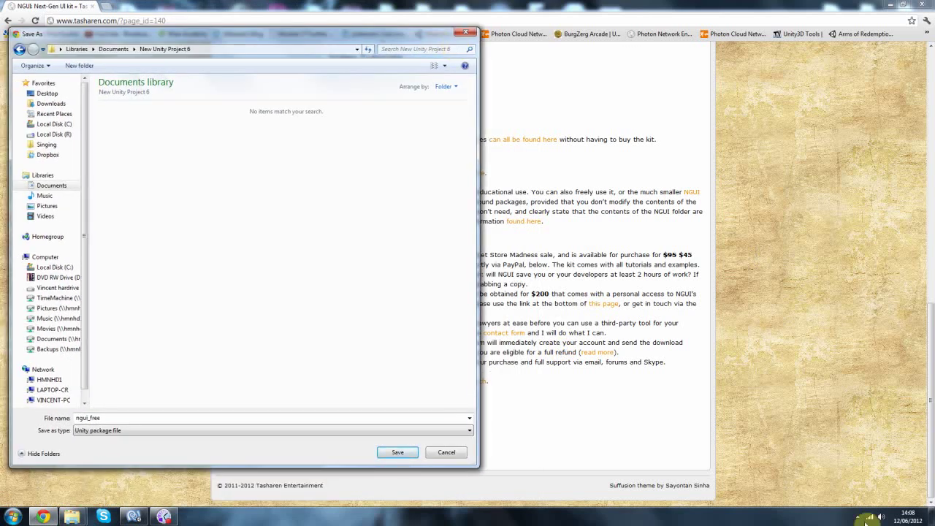
{"action": "left_click", "coordinate": [859, 517]}
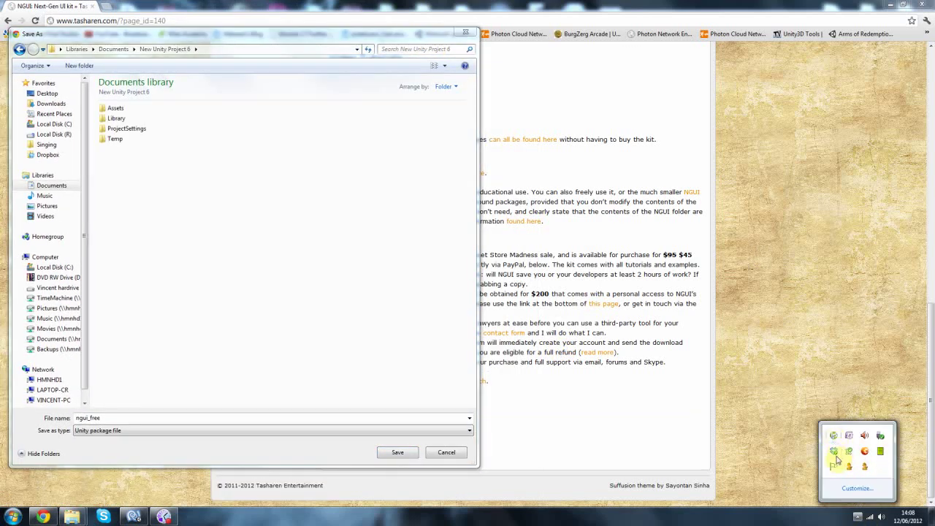
{"action": "double_click", "coordinate": [844, 459]}
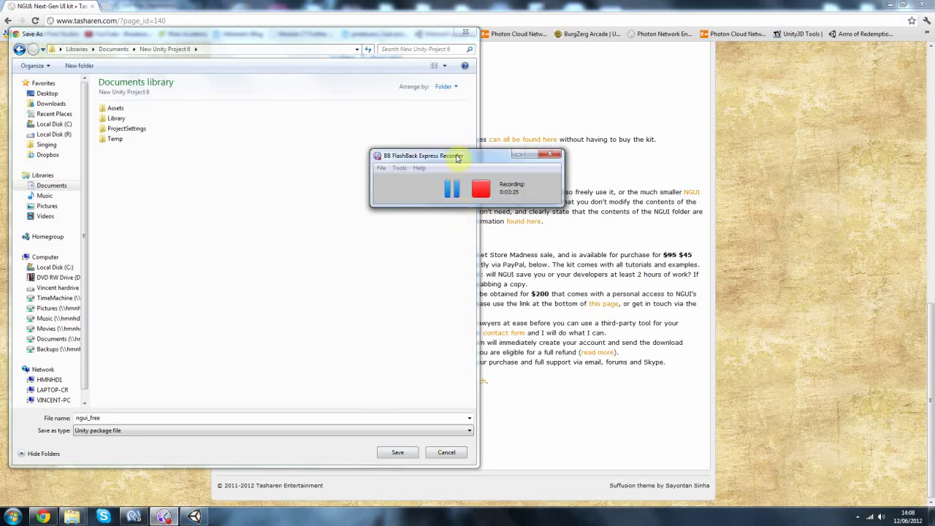
{"action": "left_click_drag", "start_coordinate": [500, 158], "coordinate": [579, 142]}
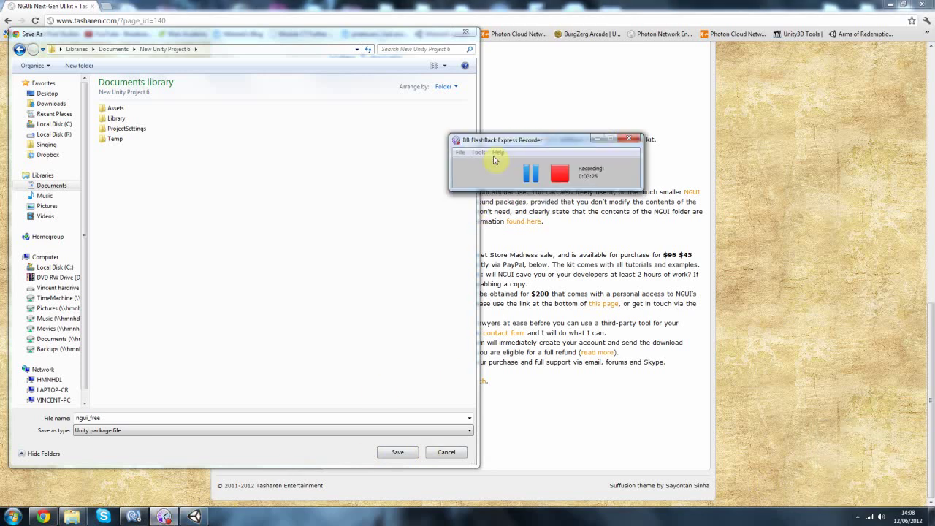
{"action": "left_click", "coordinate": [596, 140]}
Create a new folder named Resources inside New Unity Project 6
{"action": "right_click", "coordinate": [164, 207]}
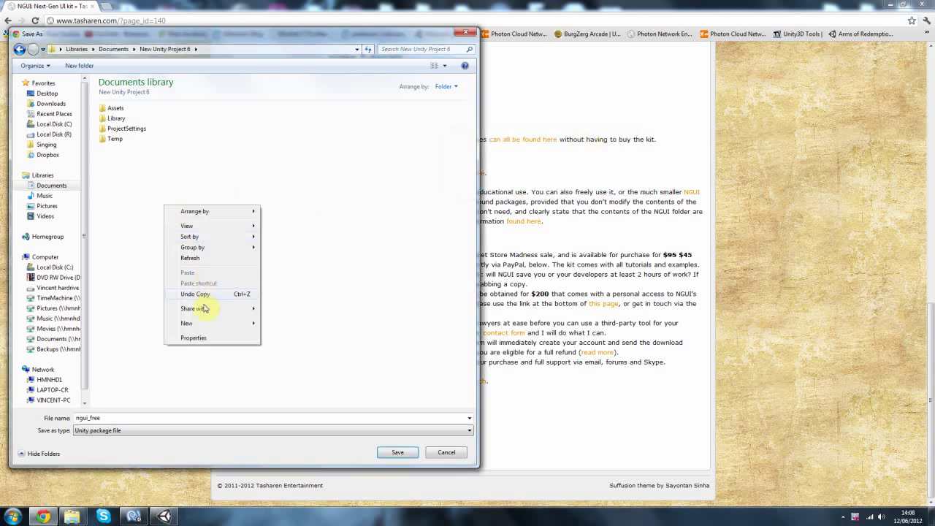
{"action": "mouse_move", "coordinate": [197, 329]}
{"action": "left_click", "coordinate": [282, 129]}
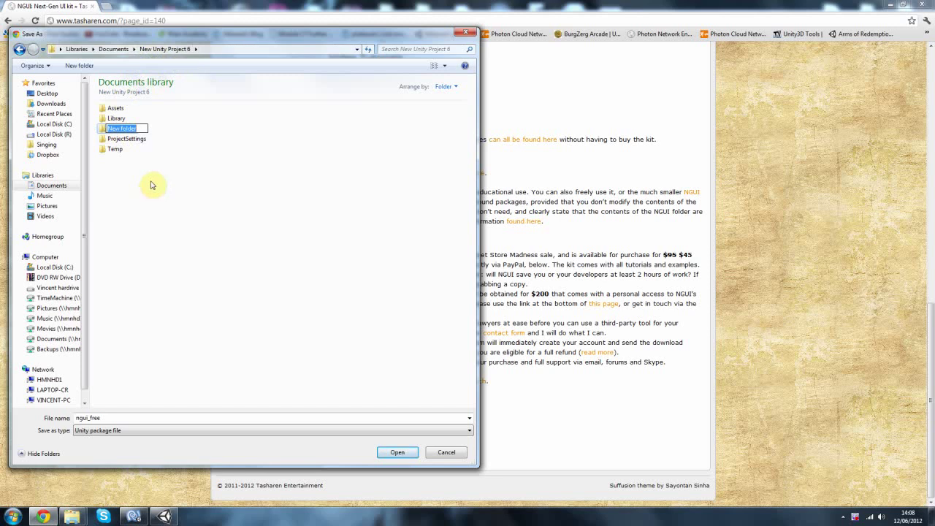
{"action": "type", "text": "B"}
{"action": "type", "text": "esources"}
{"action": "key", "text": "Return"}
Save ngui_free.unitypackage into the Resources folder and return to Unity
{"action": "double_click", "coordinate": [121, 139]}
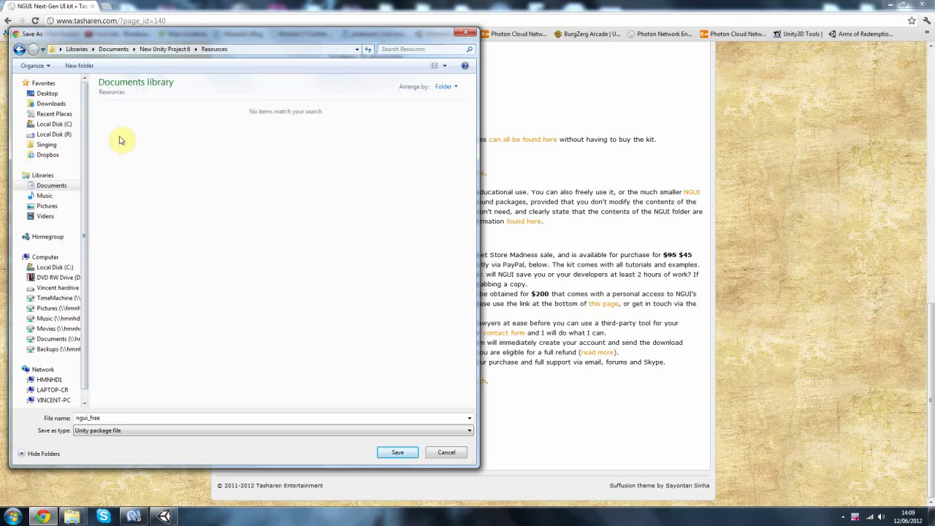
{"action": "left_click", "coordinate": [388, 453]}
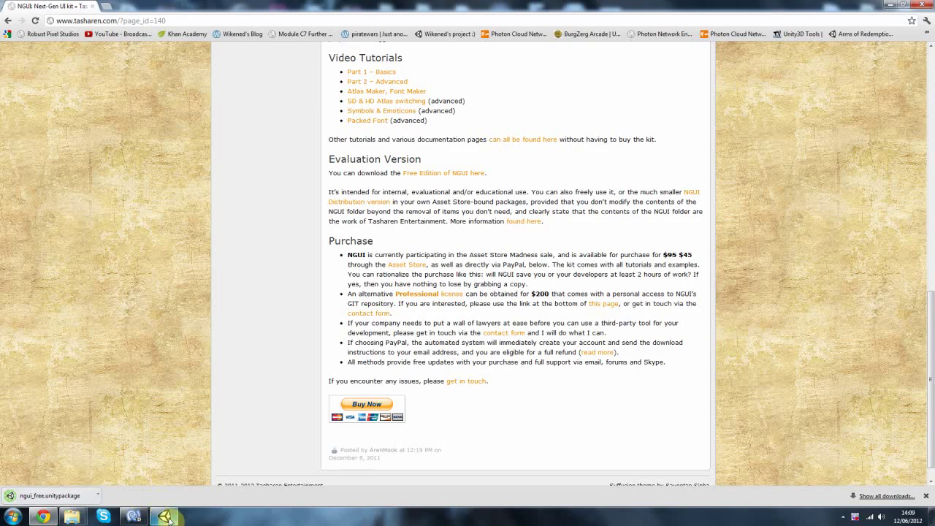
{"action": "mouse_move", "coordinate": [169, 518]}
{"action": "left_click", "coordinate": [198, 482]}
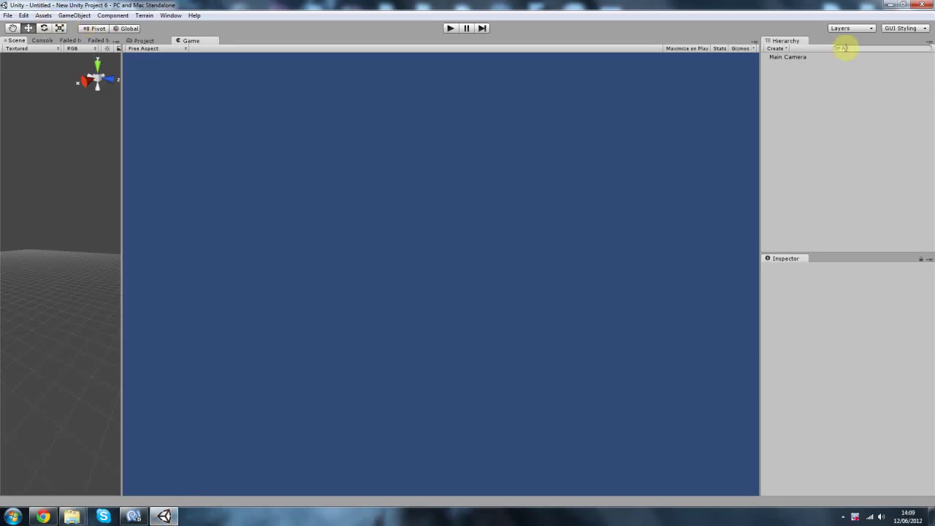
Switch the editor layout to 4 Split, then to Wide
{"action": "left_click", "coordinate": [905, 28]}
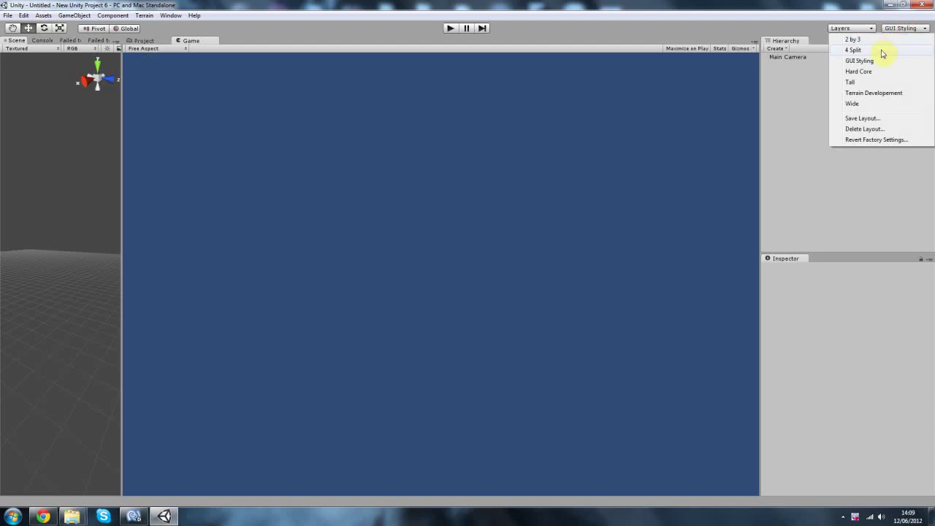
{"action": "left_click", "coordinate": [882, 50]}
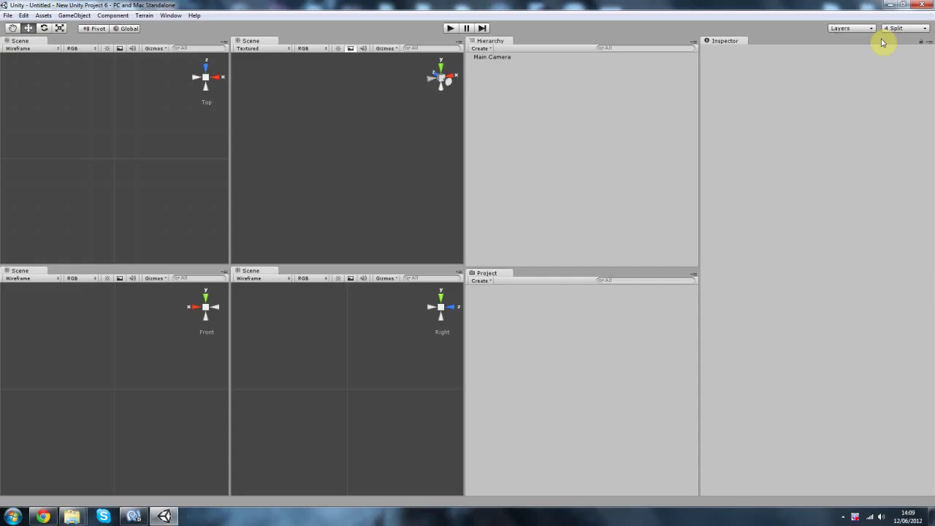
{"action": "left_click", "coordinate": [887, 28]}
{"action": "left_click", "coordinate": [877, 106]}
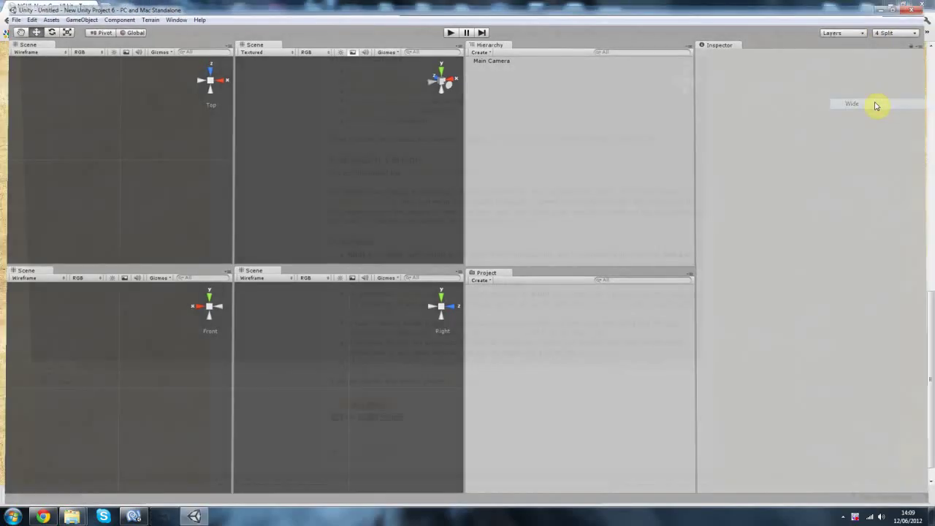
{"action": "left_click", "coordinate": [74, 15]}
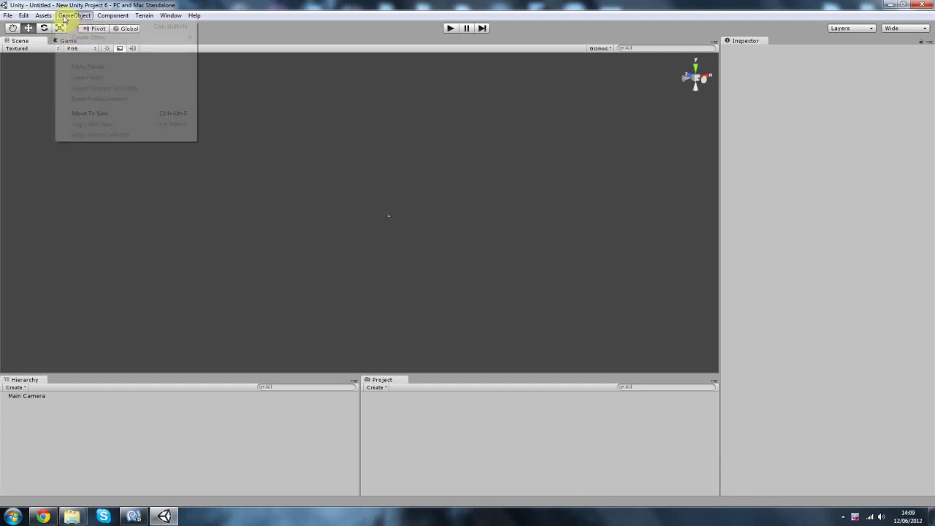
{"action": "mouse_move", "coordinate": [24, 15]}
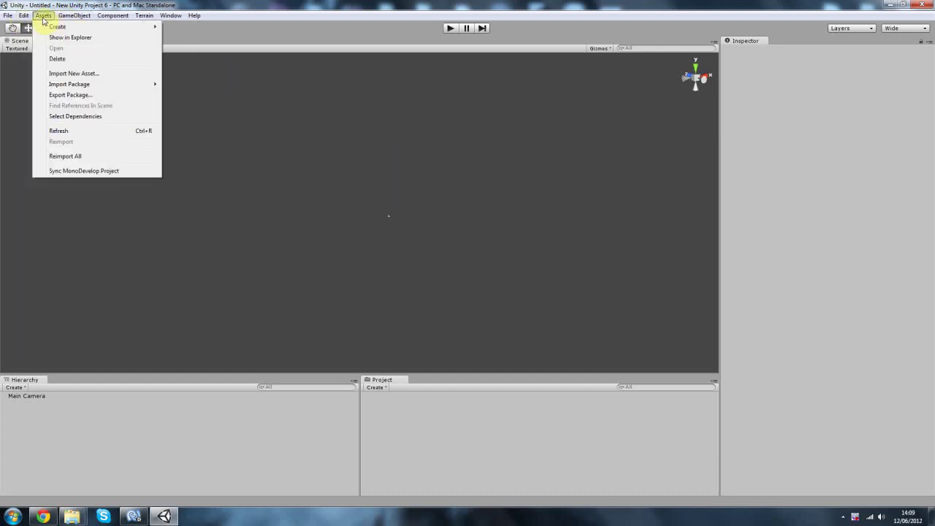
Import all items of the ngui_free custom package from Resources, then select the NGUI folder
{"action": "mouse_move", "coordinate": [60, 84]}
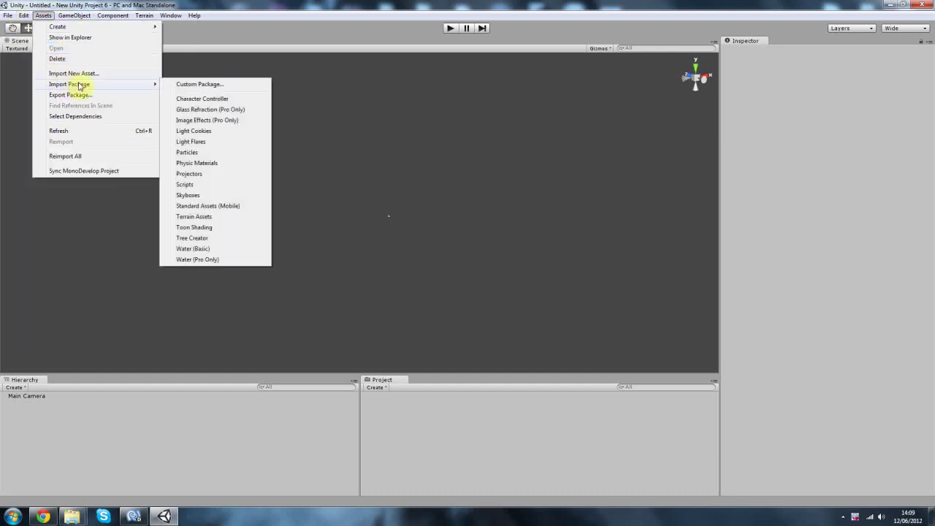
{"action": "left_click", "coordinate": [184, 84]}
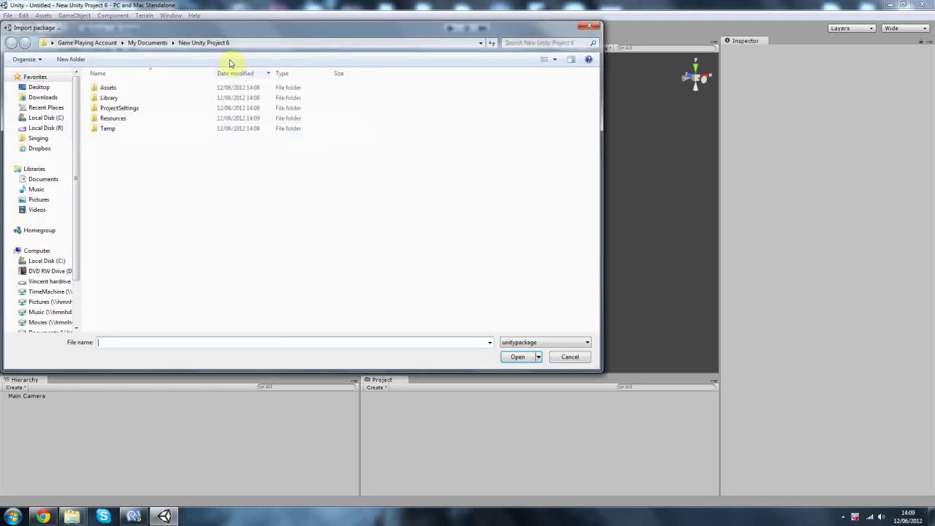
{"action": "double_click", "coordinate": [121, 122]}
{"action": "left_click", "coordinate": [117, 89]}
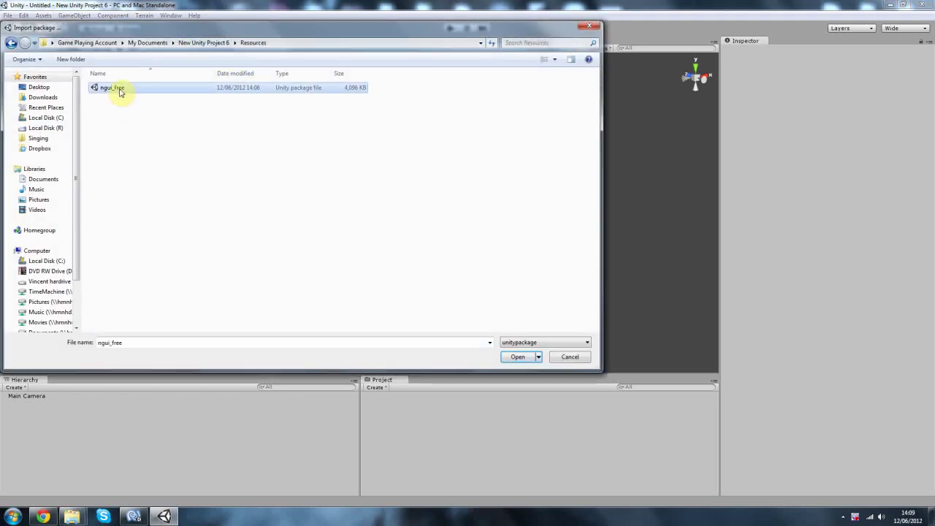
{"action": "left_click", "coordinate": [532, 357]}
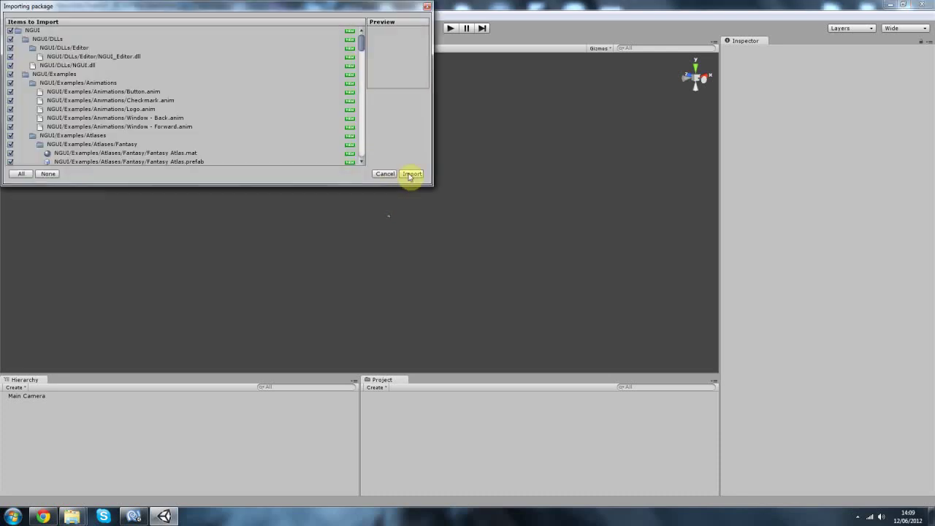
{"action": "left_click", "coordinate": [410, 176]}
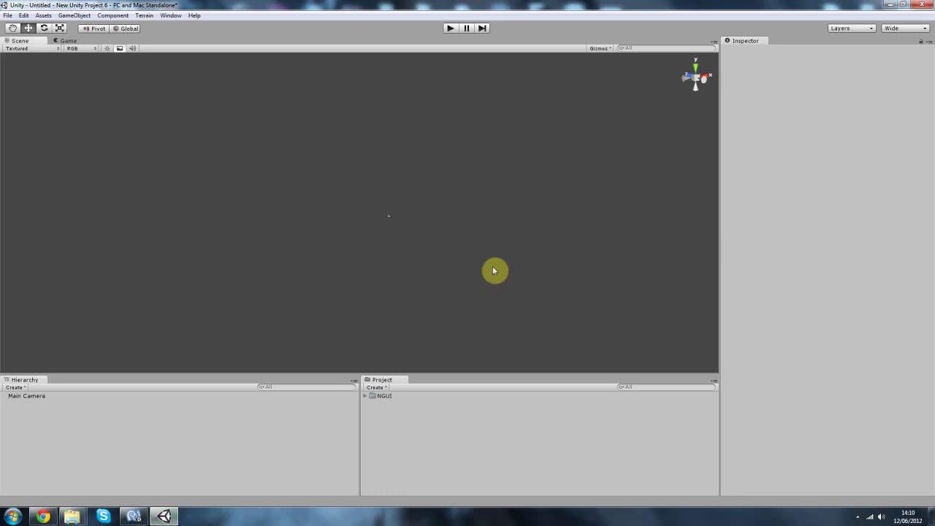
{"action": "left_click", "coordinate": [381, 397]}
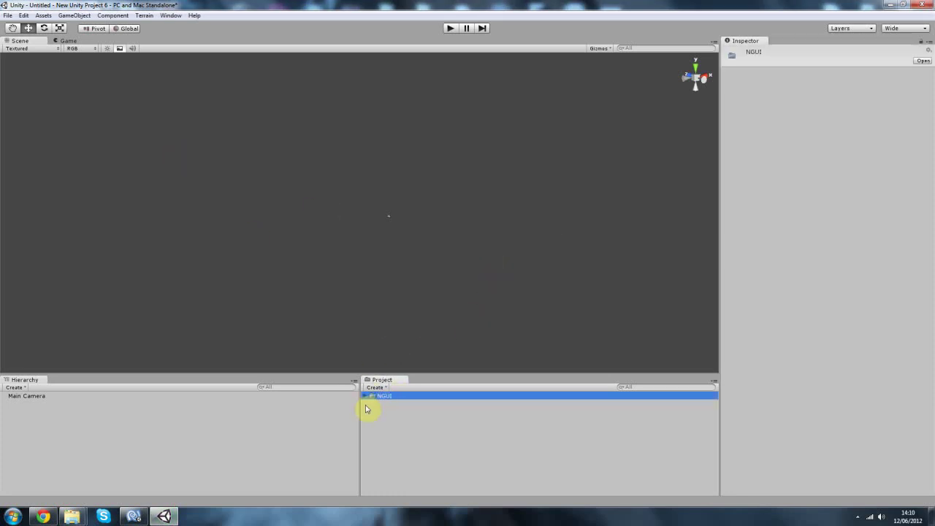
Glance at the NGUI folder, then browse the NGUI menu's commands such as Create a New UI
{"action": "left_click", "coordinate": [365, 396]}
{"action": "left_click", "coordinate": [366, 396]}
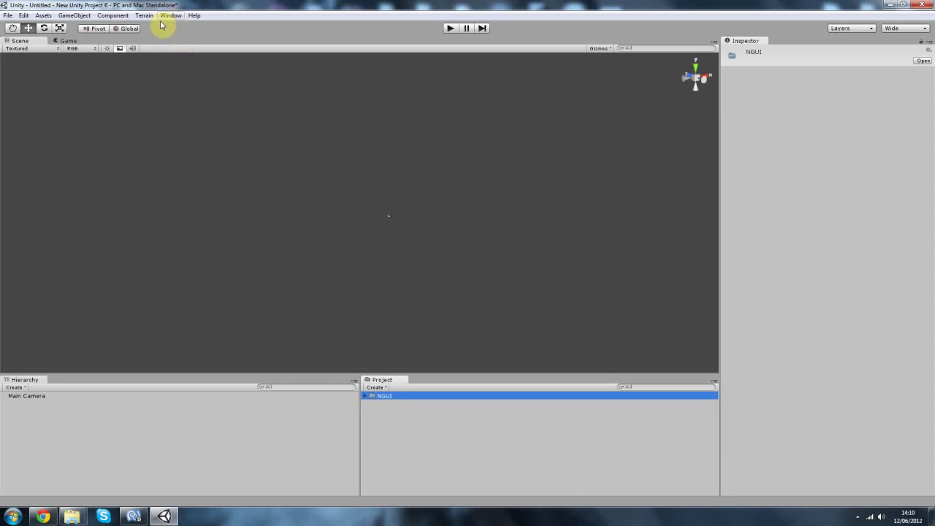
{"action": "left_click", "coordinate": [113, 17]}
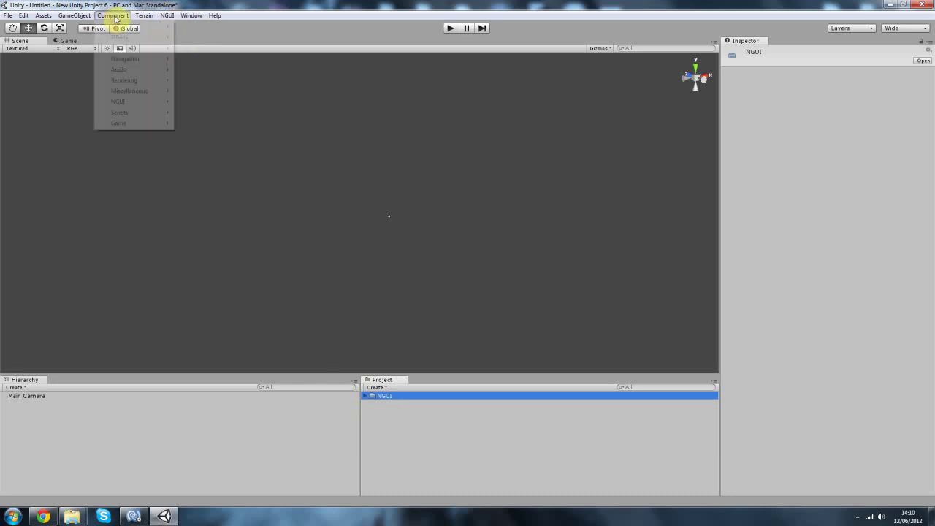
{"action": "mouse_move", "coordinate": [165, 21]}
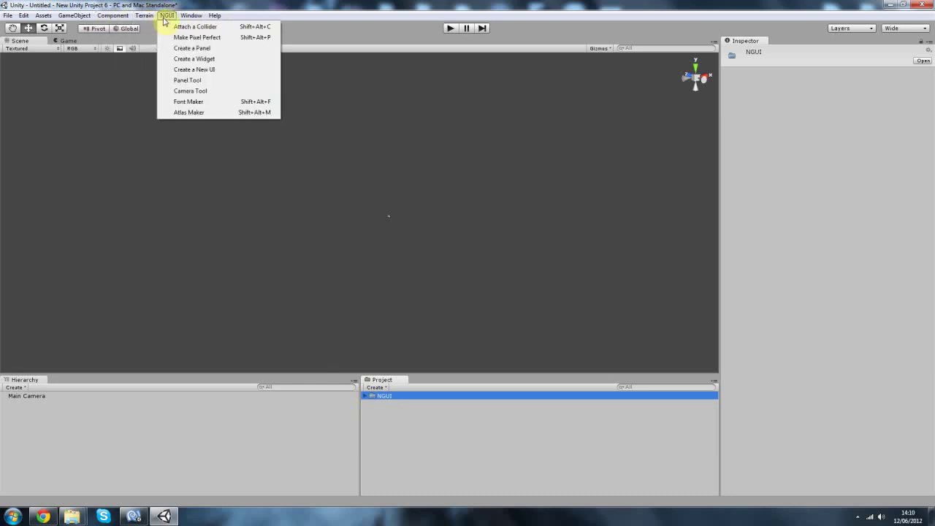
{"action": "left_click", "coordinate": [210, 48]}
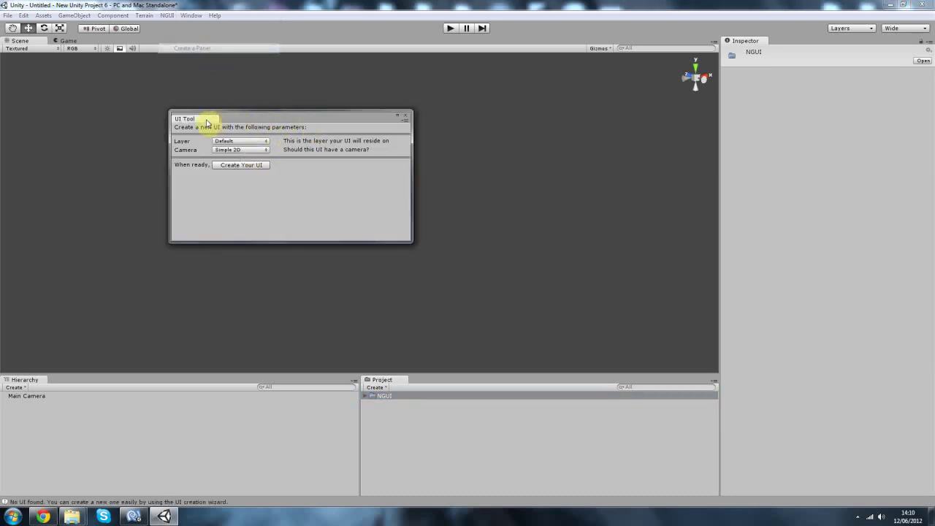
{"action": "left_click_drag", "start_coordinate": [258, 122], "coordinate": [320, 140]}
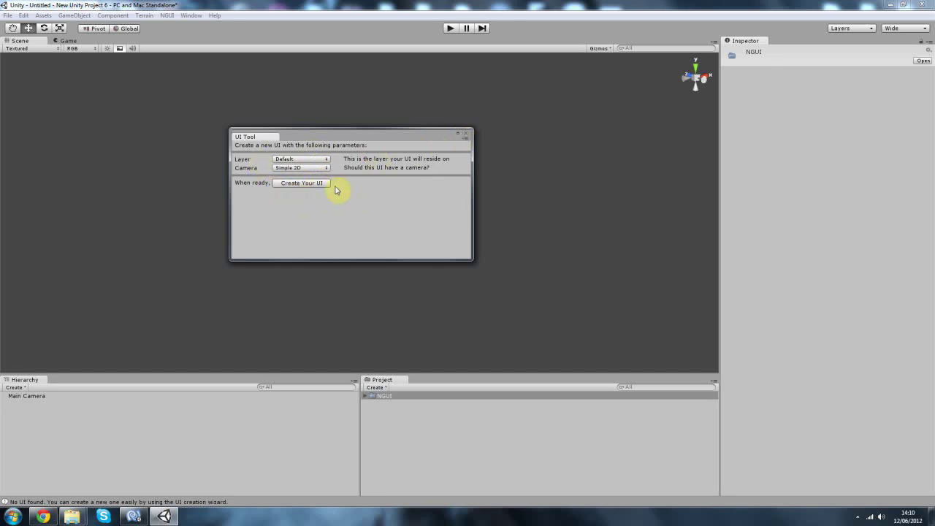
{"action": "left_click", "coordinate": [464, 134]}
{"action": "left_click", "coordinate": [167, 15]}
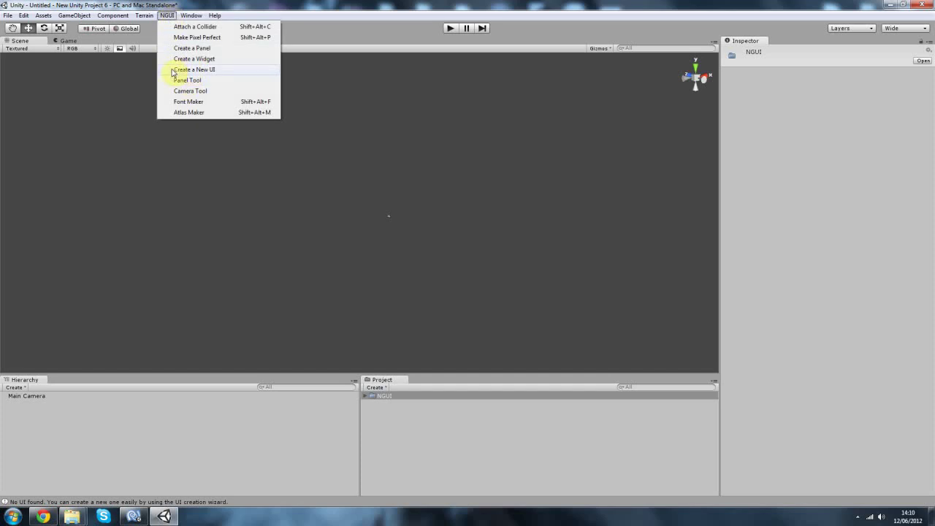
{"action": "left_click", "coordinate": [184, 71]}
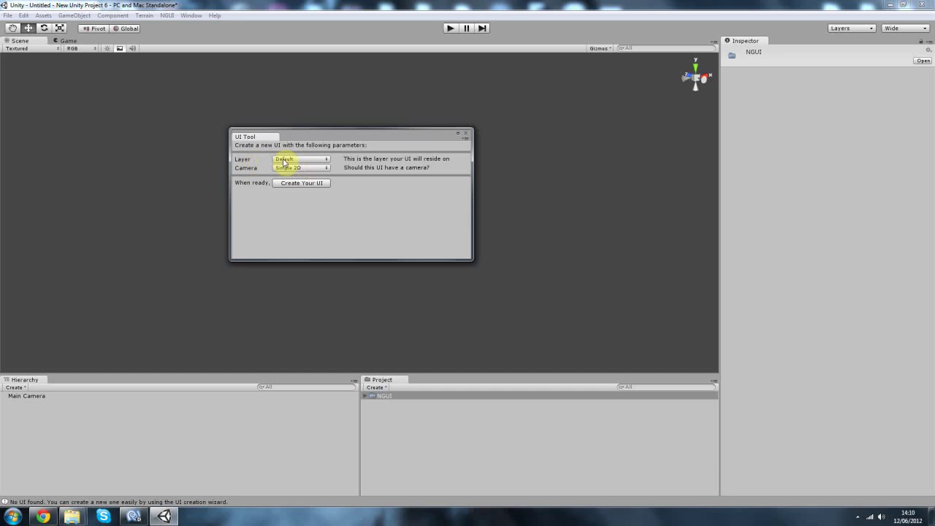
Add a new layer by naming User Layer 8 'NGUI'
{"action": "left_click", "coordinate": [286, 160]}
{"action": "left_click", "coordinate": [296, 217]}
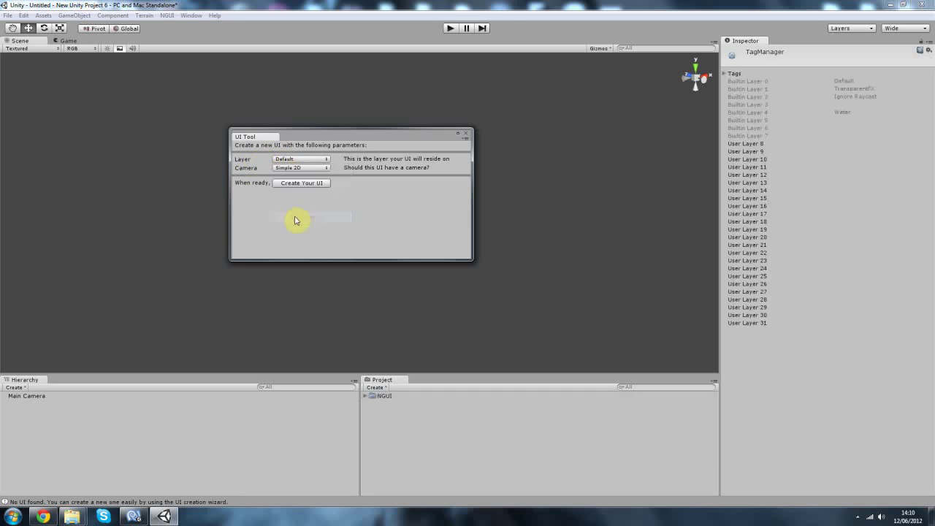
{"action": "left_click", "coordinate": [837, 144]}
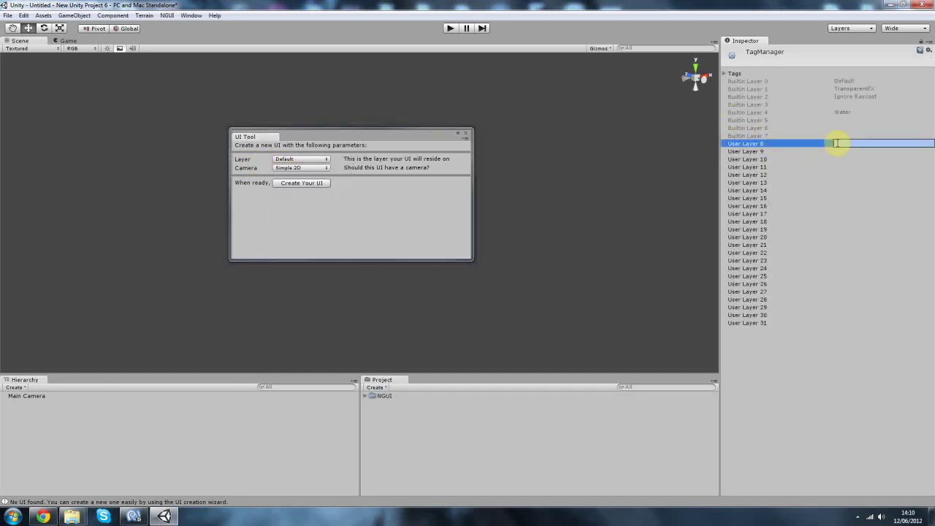
{"action": "key", "text": "Return"}
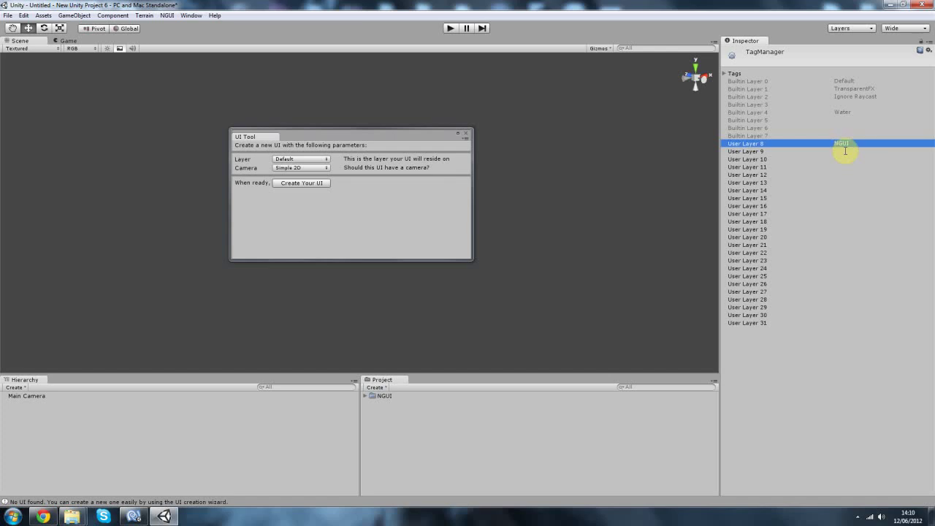
Create the UI on the NGUI layer with a Simple 2D camera
{"action": "left_click", "coordinate": [290, 160]}
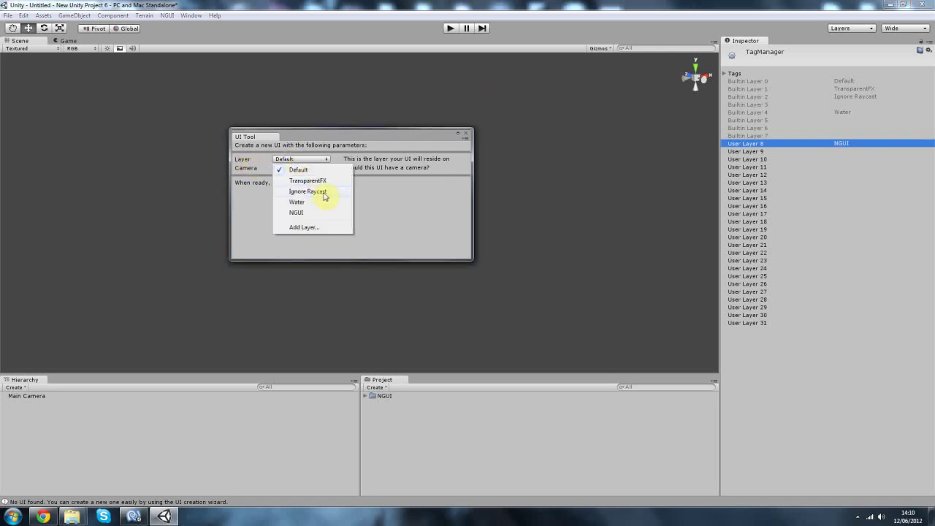
{"action": "left_click", "coordinate": [295, 212]}
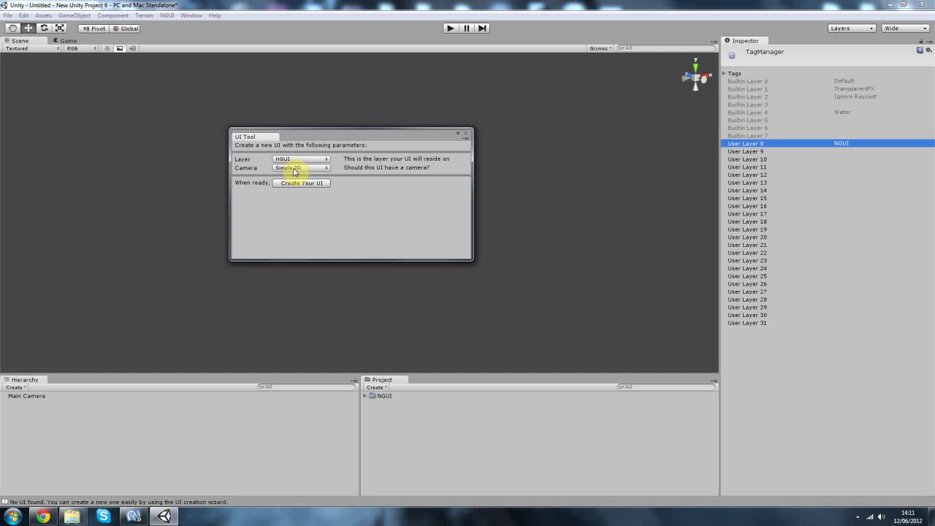
{"action": "left_click", "coordinate": [298, 169]}
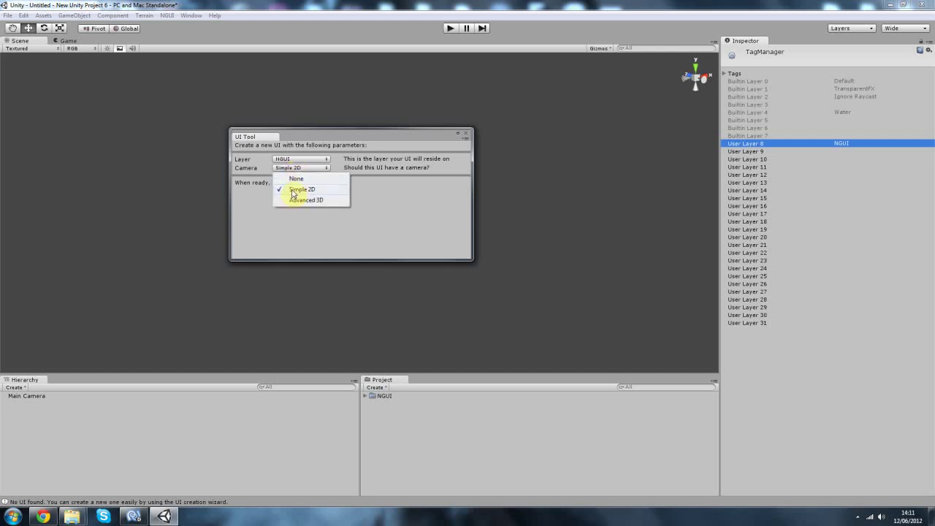
{"action": "left_click", "coordinate": [293, 188]}
{"action": "left_click", "coordinate": [296, 183]}
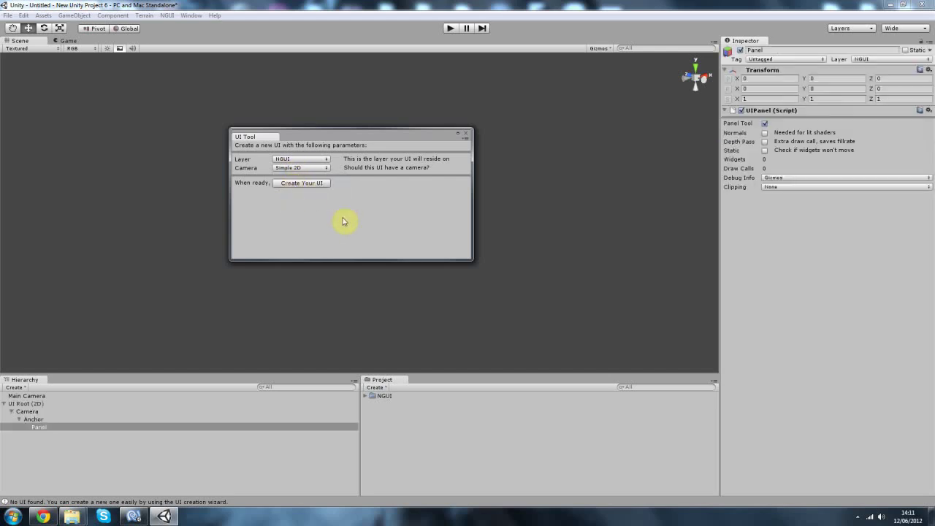
Close the UI Tool, inspect Main Camera and UI Root (2D), and orbit the scene
{"action": "left_click", "coordinate": [467, 135]}
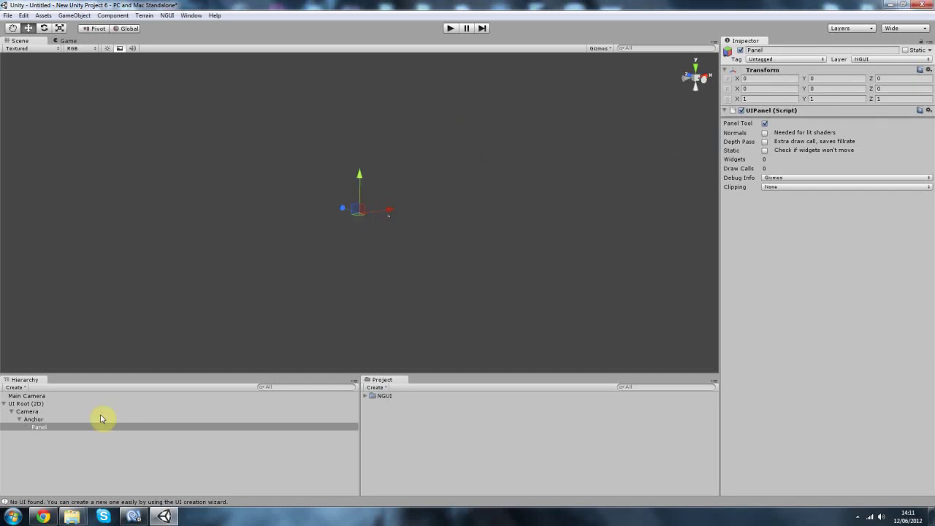
{"action": "left_click", "coordinate": [52, 398]}
{"action": "left_click", "coordinate": [53, 403]}
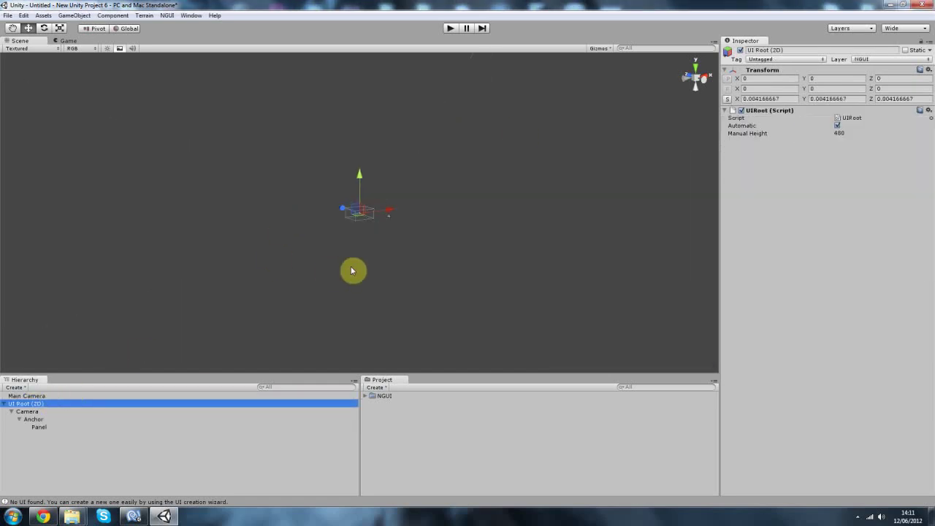
{"action": "left_click_drag", "start_coordinate": [355, 269], "coordinate": [390, 290], "text": "alt"}
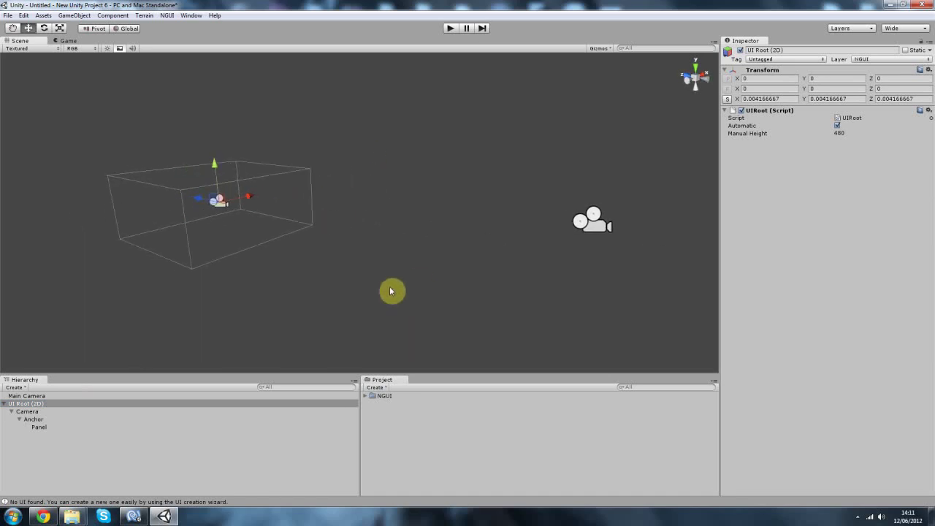
{"action": "left_click_drag", "start_coordinate": [81, 431], "coordinate": [35, 410]}
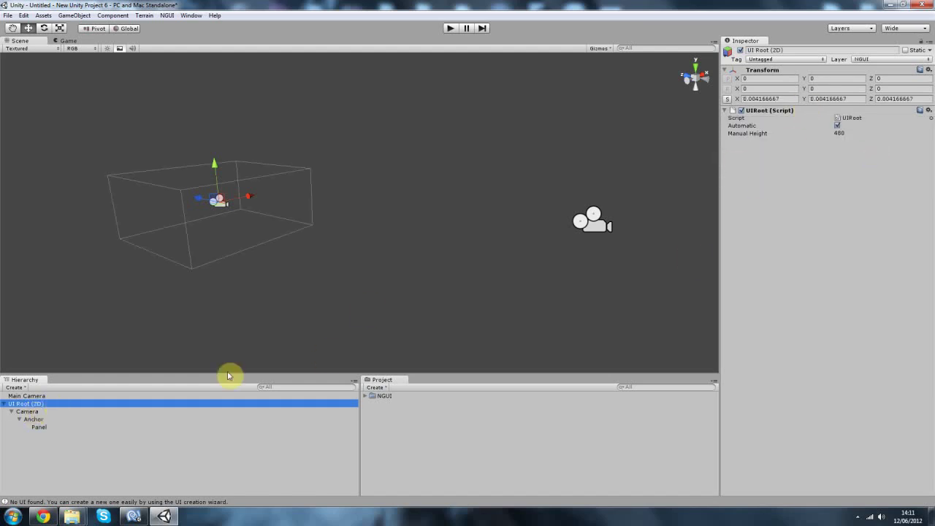
Inspect the new UI's Camera, Anchor and Panel objects
{"action": "left_click", "coordinate": [59, 412]}
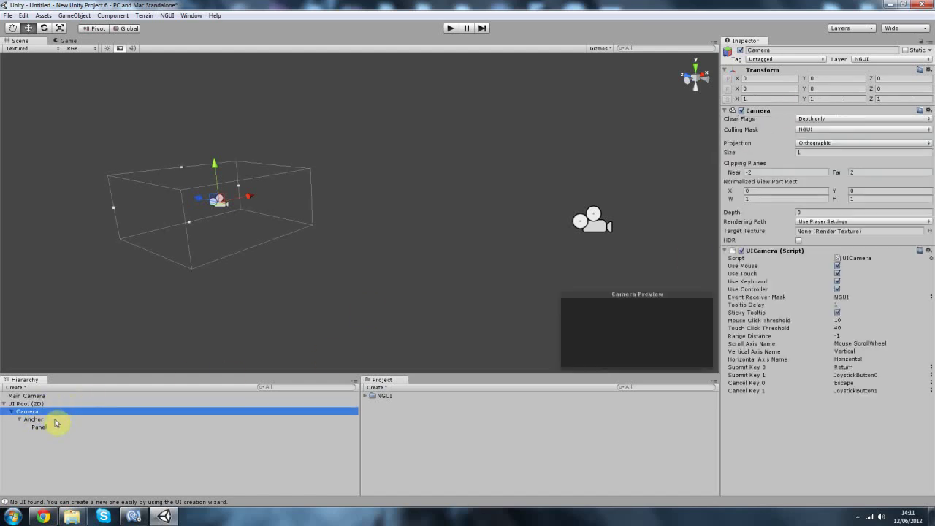
{"action": "left_click", "coordinate": [54, 420]}
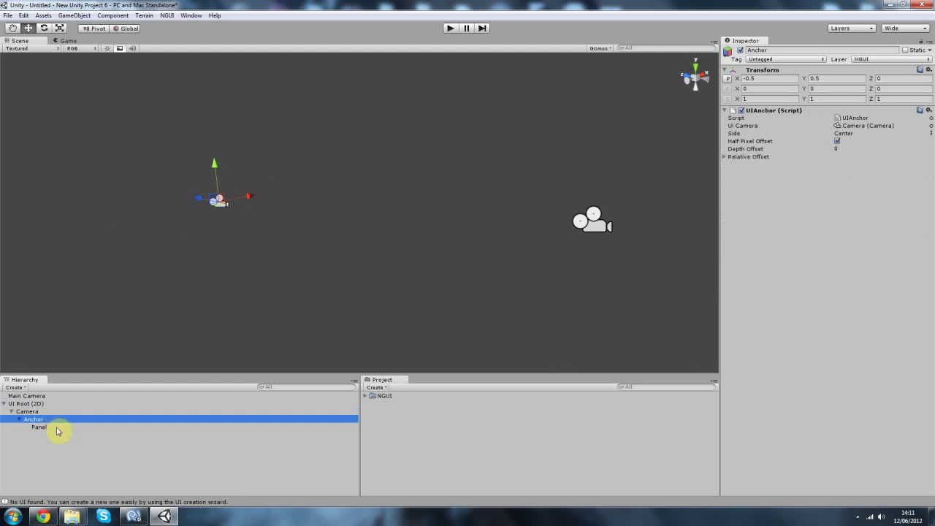
{"action": "left_click", "coordinate": [57, 429]}
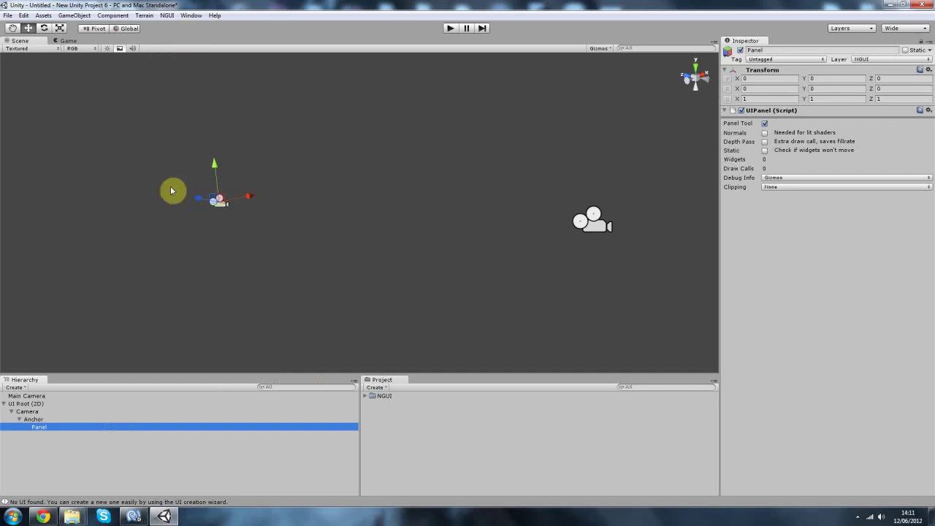
{"action": "left_click", "coordinate": [190, 16]}
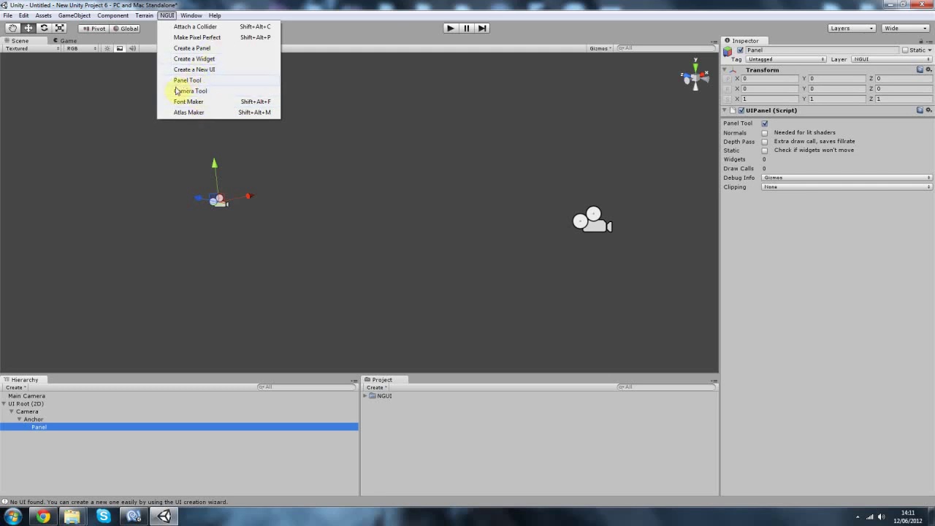
Open NGUI's Create a Widget tool and dock it as a tab beside the Hierarchy
{"action": "left_click", "coordinate": [108, 299]}
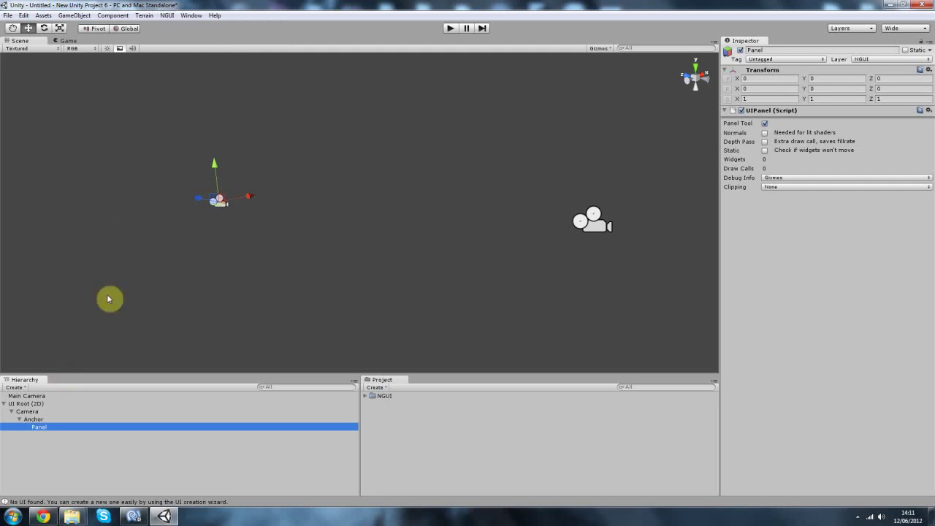
{"action": "left_click", "coordinate": [167, 15]}
{"action": "left_click", "coordinate": [187, 62]}
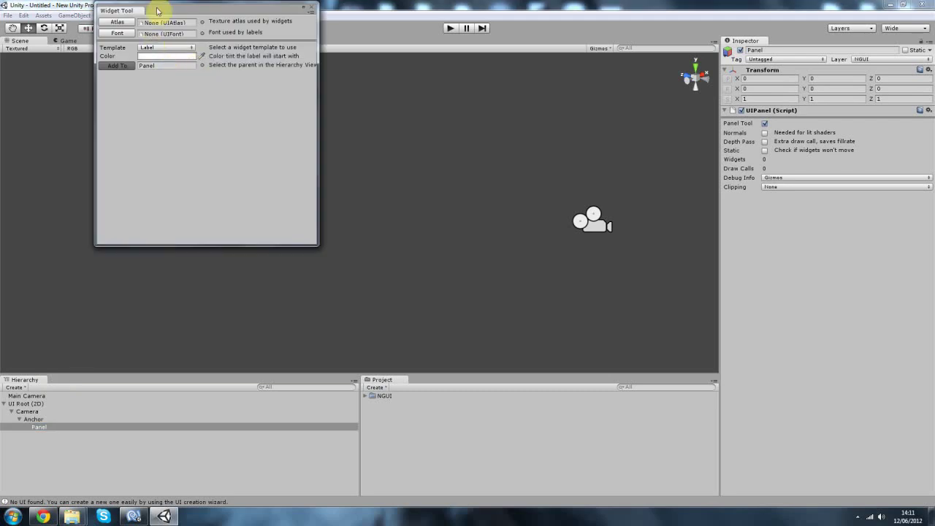
{"action": "left_click_drag", "start_coordinate": [167, 10], "coordinate": [55, 380]}
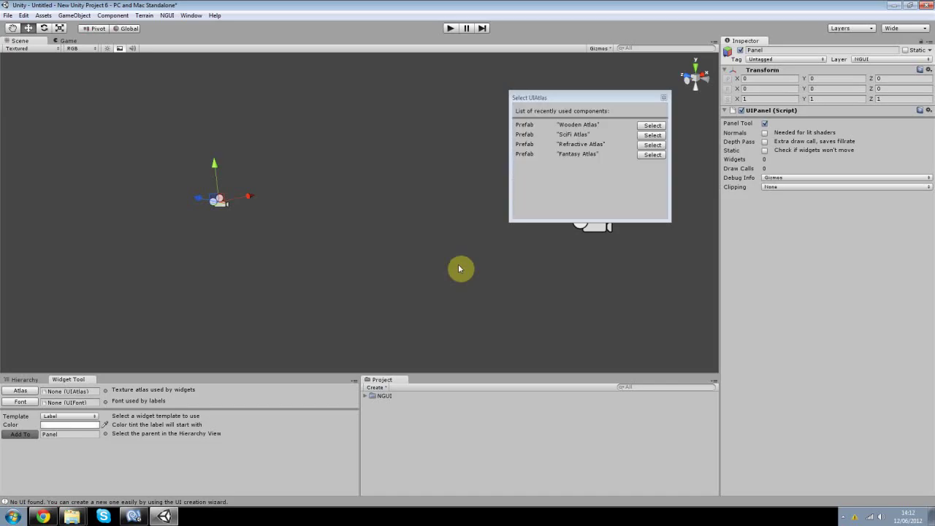
Set the widget tool's atlas to SciFi Atlas and font to SciFi Font - Normal
{"action": "left_click", "coordinate": [855, 471]}
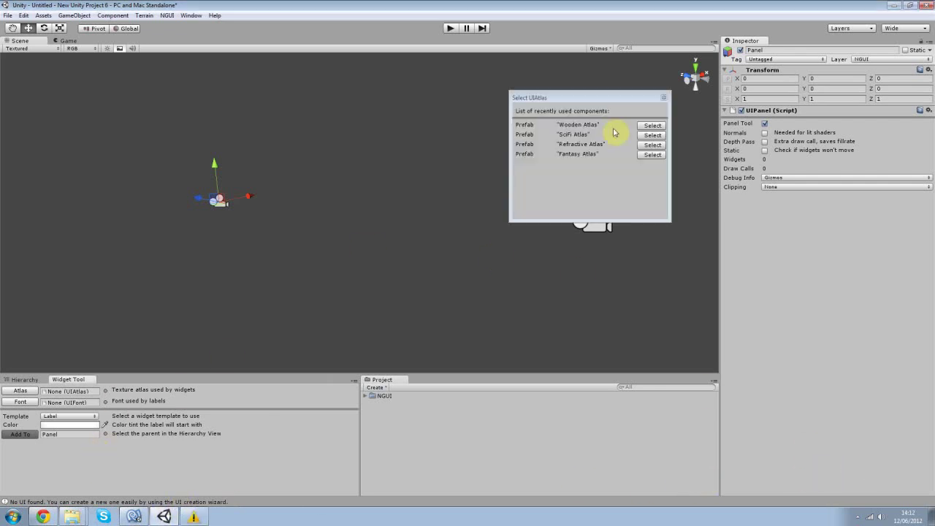
{"action": "left_click_drag", "start_coordinate": [603, 98], "coordinate": [466, 70]}
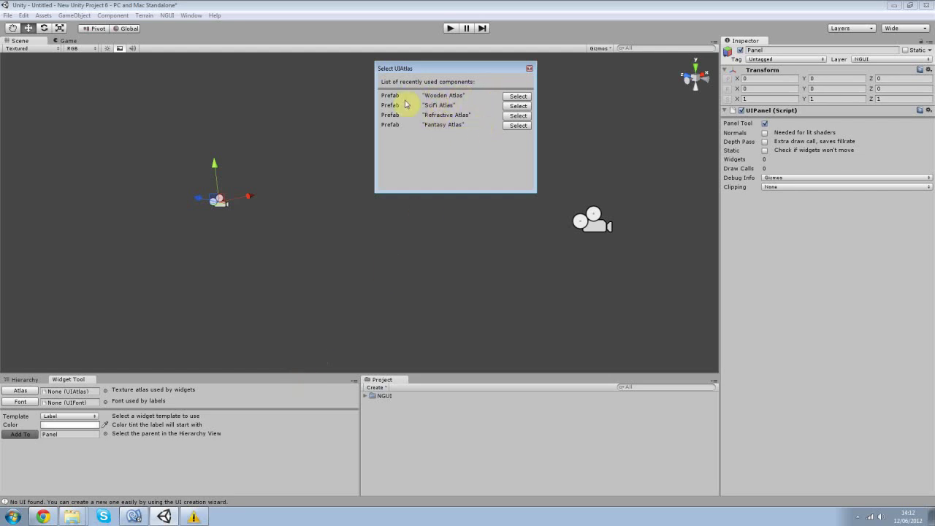
{"action": "left_click", "coordinate": [514, 107]}
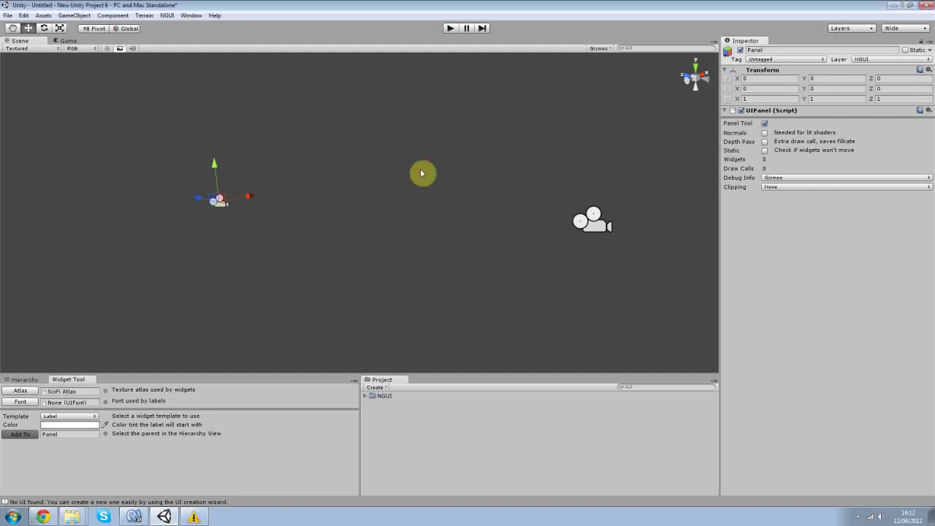
{"action": "left_click", "coordinate": [21, 401]}
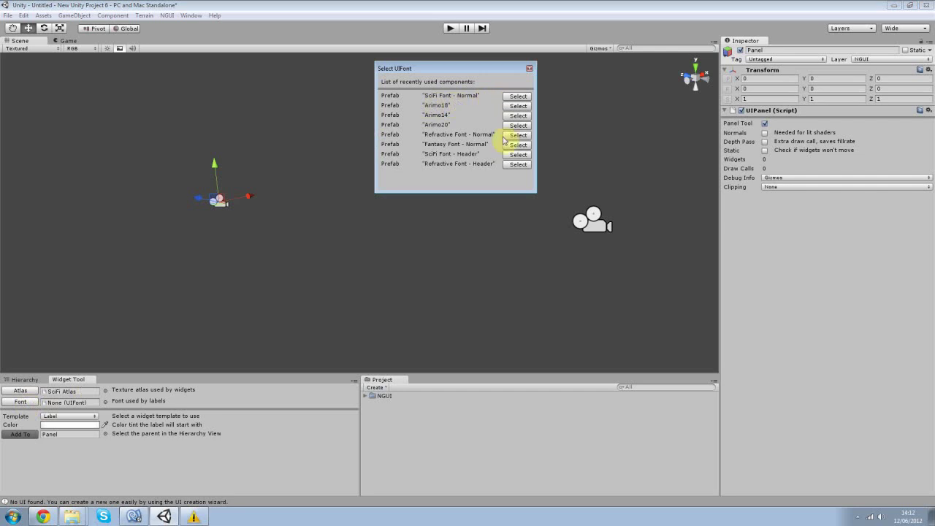
{"action": "left_click", "coordinate": [516, 97]}
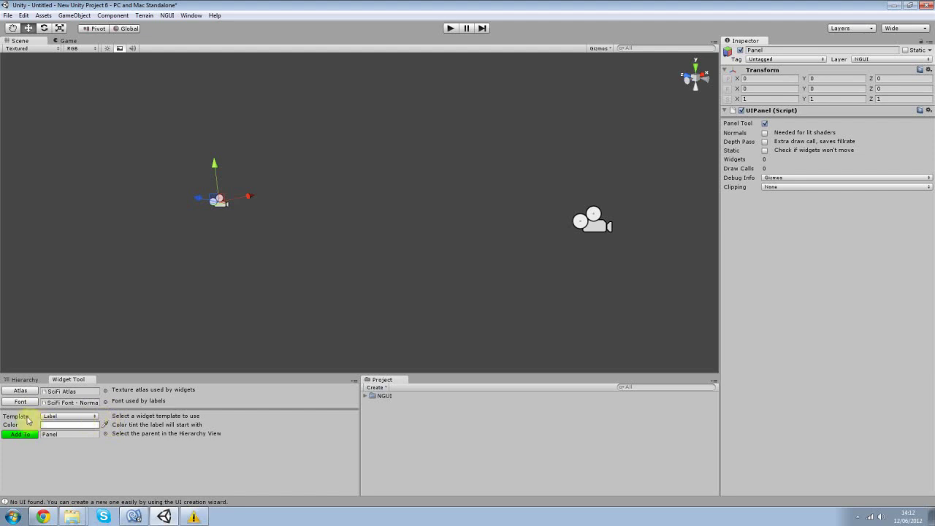
{"action": "left_click", "coordinate": [68, 415]}
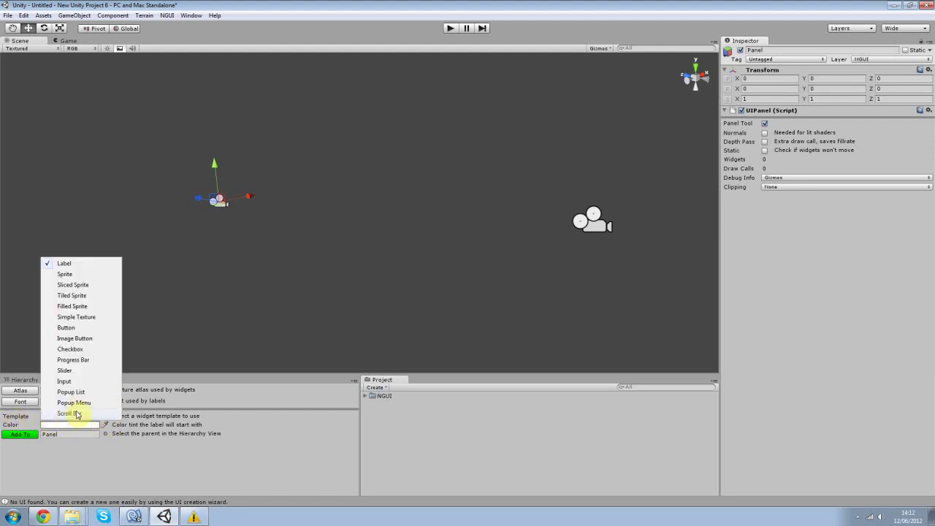
Add a Tiled Sprite widget using the Dark sprite under the Panel
{"action": "left_click", "coordinate": [85, 300]}
{"action": "left_click", "coordinate": [68, 425]}
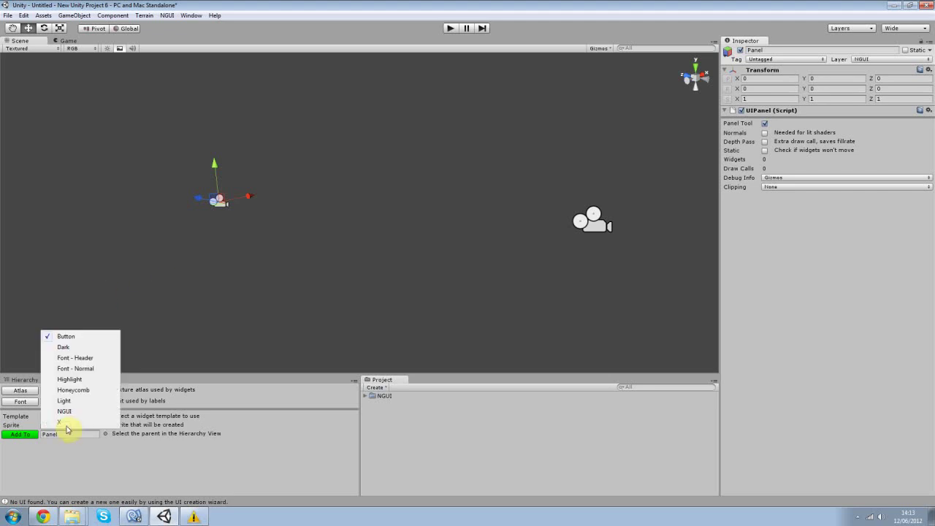
{"action": "left_click", "coordinate": [66, 424]}
{"action": "left_click", "coordinate": [48, 425]}
{"action": "left_click", "coordinate": [82, 348]}
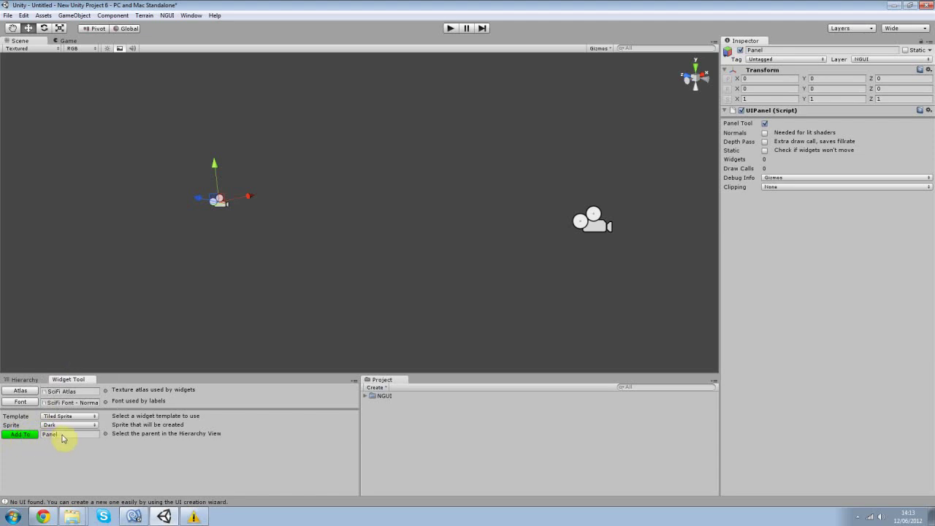
{"action": "left_click", "coordinate": [25, 379]}
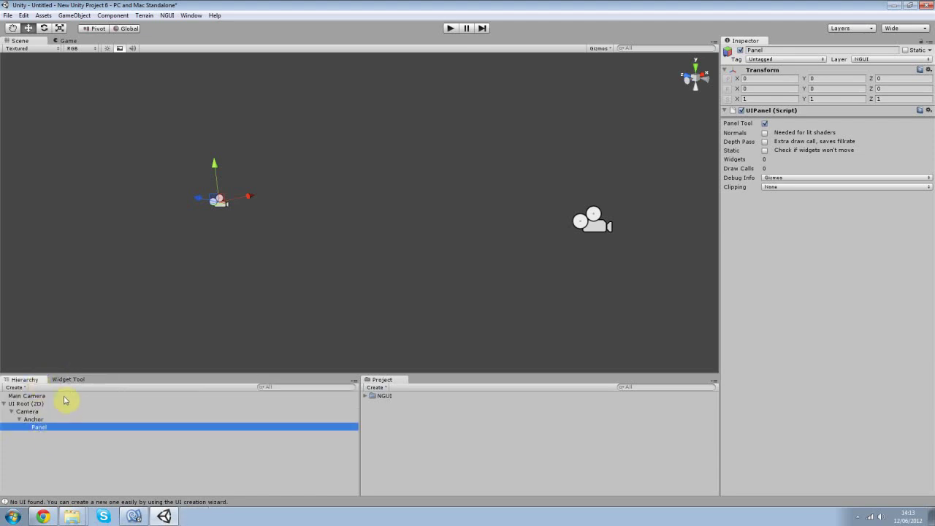
{"action": "left_click", "coordinate": [68, 380]}
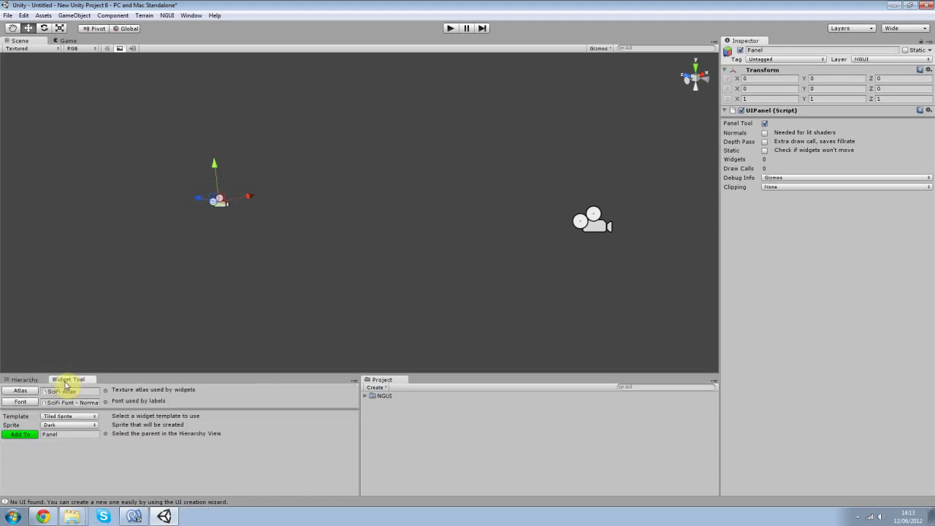
{"action": "left_click", "coordinate": [22, 435]}
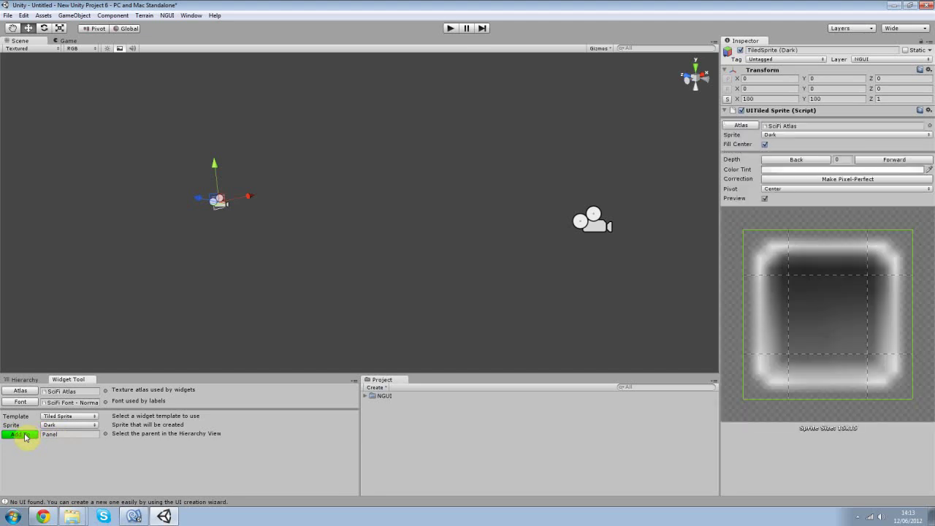
Switch between Scene and Game views to preview the sprite, undoing an accidental depth move
{"action": "left_click", "coordinate": [70, 41]}
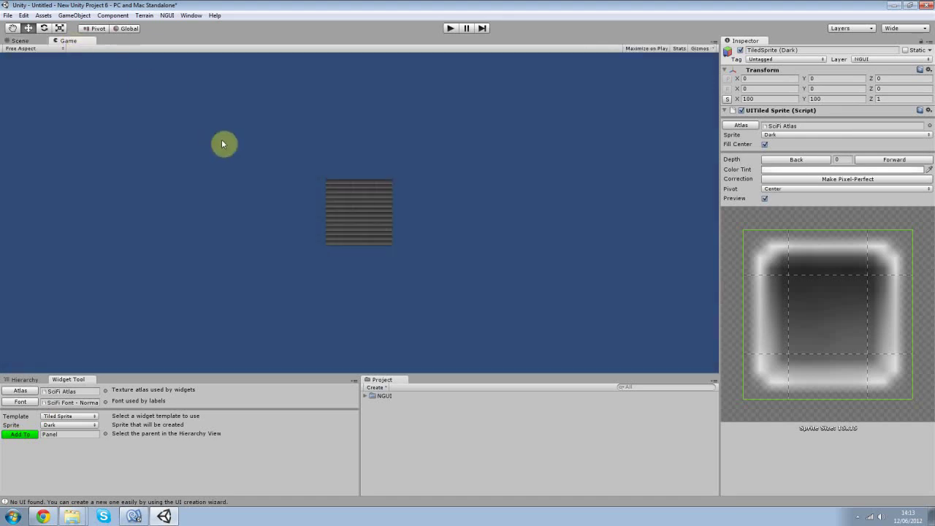
{"action": "left_click", "coordinate": [18, 41]}
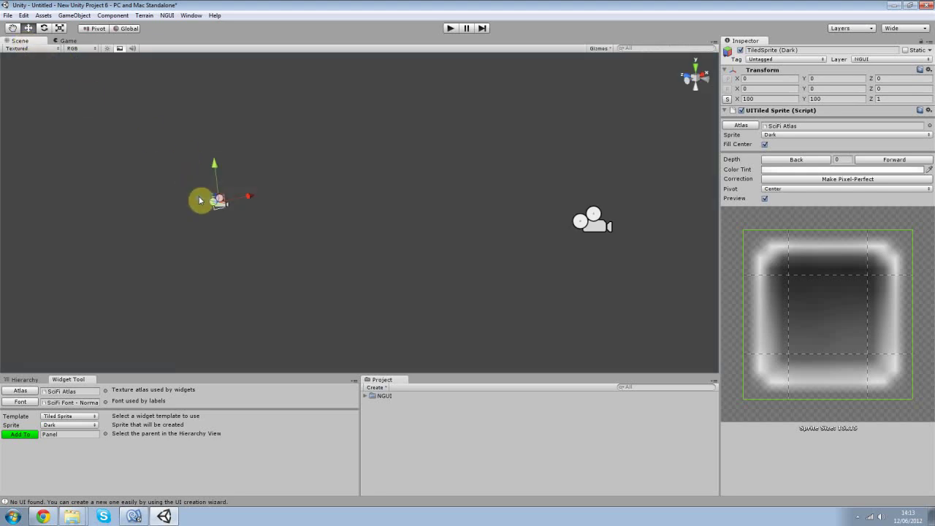
{"action": "left_click_drag", "start_coordinate": [200, 200], "coordinate": [212, 183]}
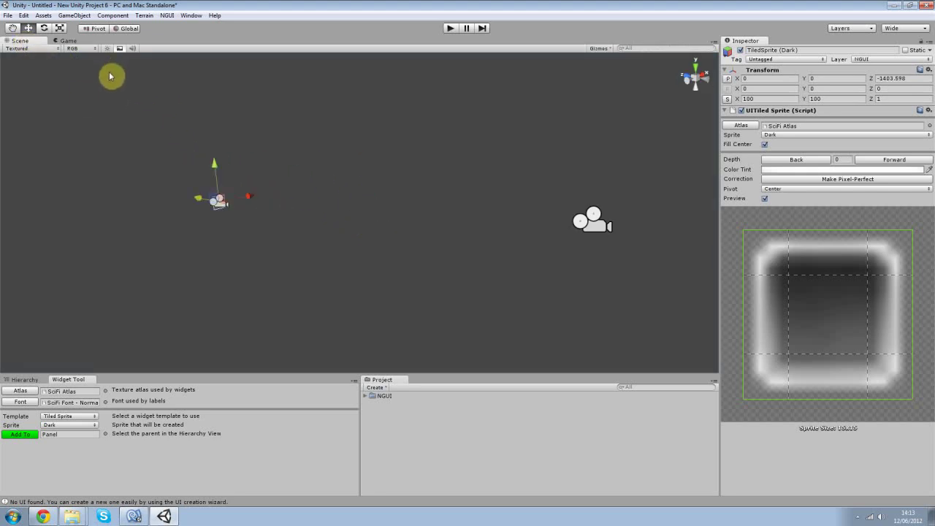
{"action": "key", "text": "ctrl+z"}
{"action": "left_click", "coordinate": [67, 40]}
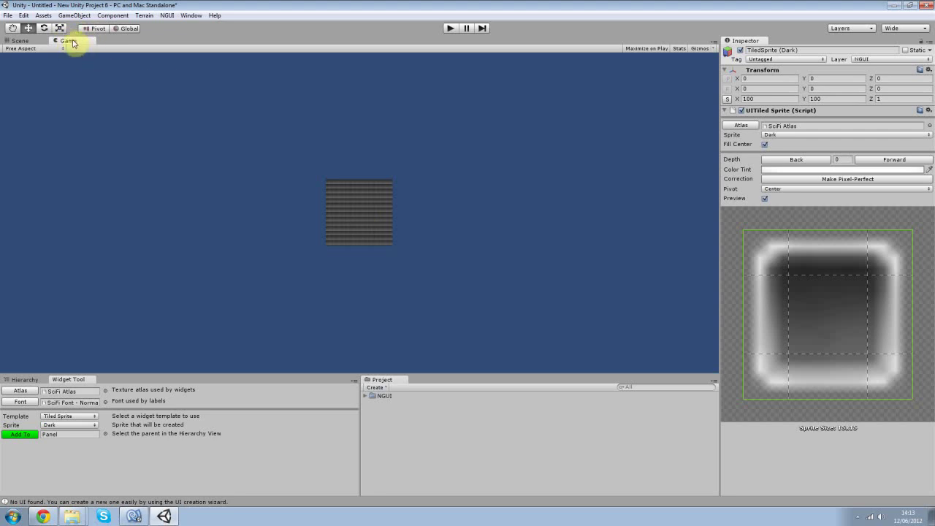
Dock the Game view beside Project and resize the panels so both views show
{"action": "left_click_drag", "start_coordinate": [72, 42], "coordinate": [401, 139]}
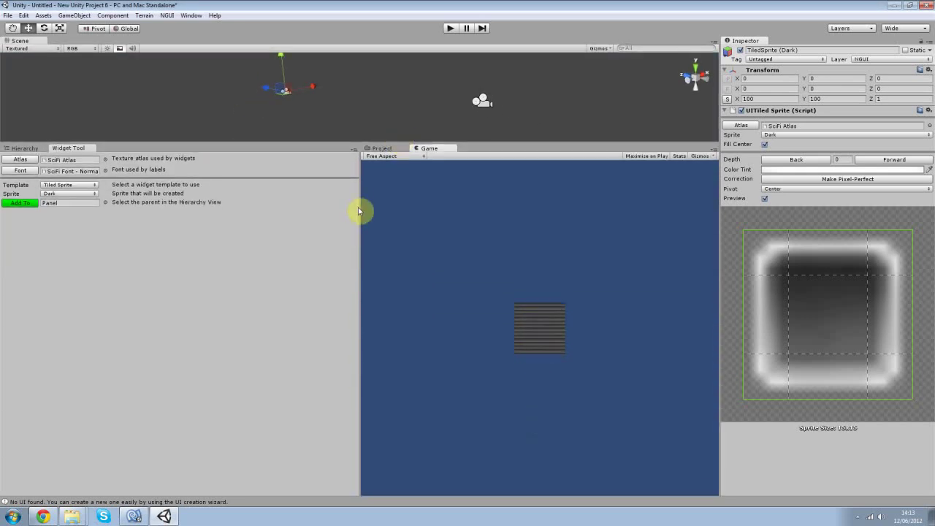
{"action": "left_click_drag", "start_coordinate": [362, 216], "coordinate": [228, 217]}
{"action": "left_click_drag", "start_coordinate": [331, 144], "coordinate": [73, 272]}
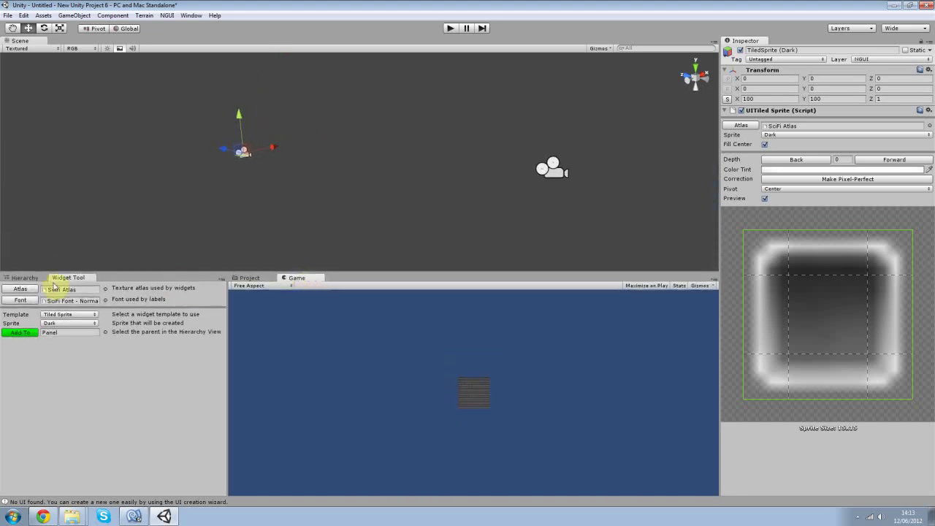
{"action": "left_click", "coordinate": [26, 277]}
{"action": "left_click_drag", "start_coordinate": [348, 273], "coordinate": [321, 250]}
Select the UI camera and set its Size back to 1
{"action": "mouse_move", "coordinate": [229, 145]}
{"action": "left_mouse_down"}
{"action": "mouse_move", "coordinate": [271, 150]}
{"action": "mouse_move", "coordinate": [237, 150]}
{"action": "left_mouse_up"}
{"action": "key", "text": "ctrl+z"}
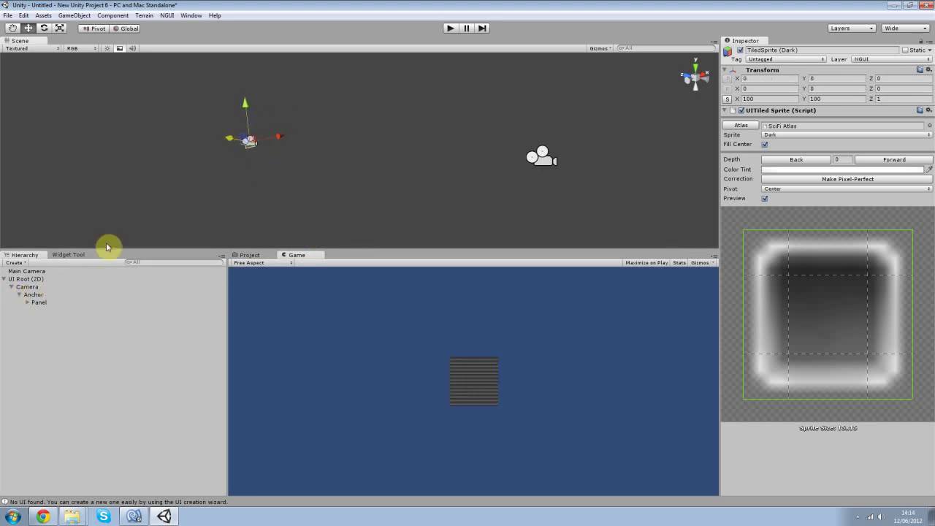
{"action": "left_click", "coordinate": [24, 278]}
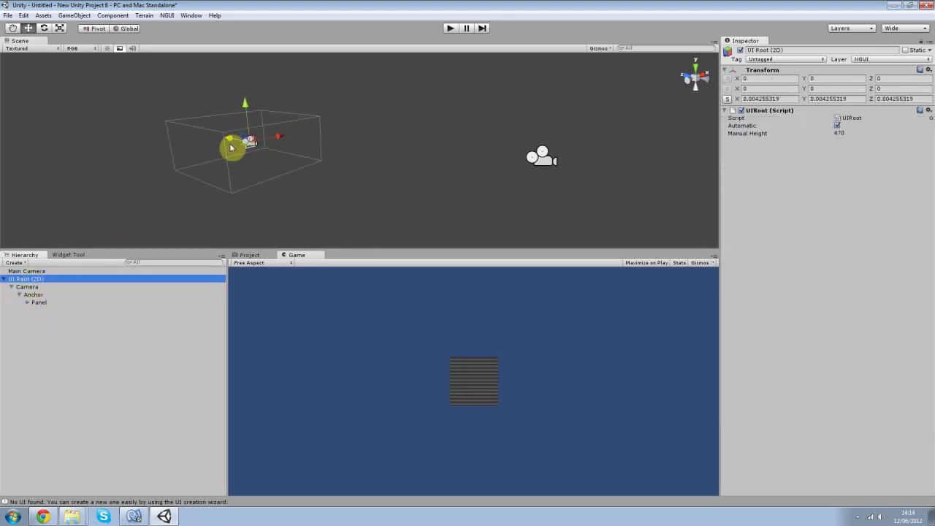
{"action": "left_click_drag", "start_coordinate": [230, 146], "coordinate": [310, 185]}
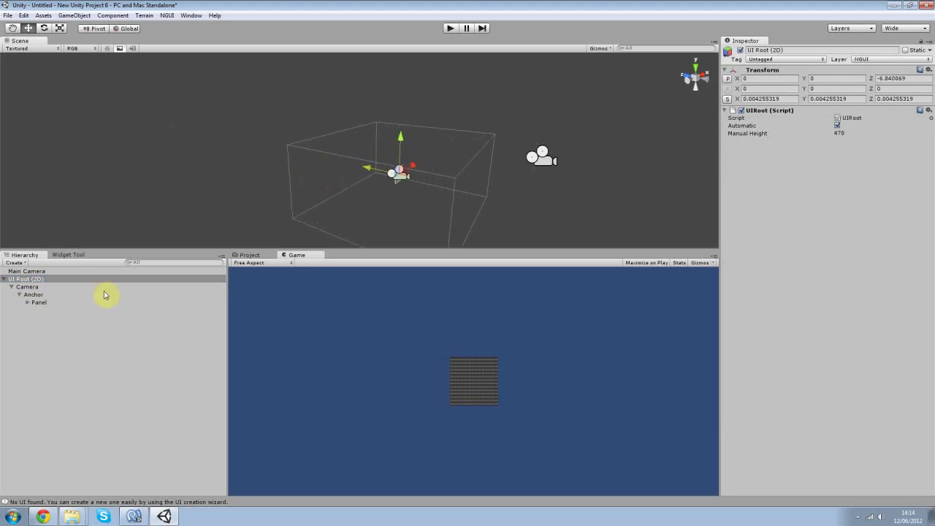
{"action": "left_click", "coordinate": [35, 287]}
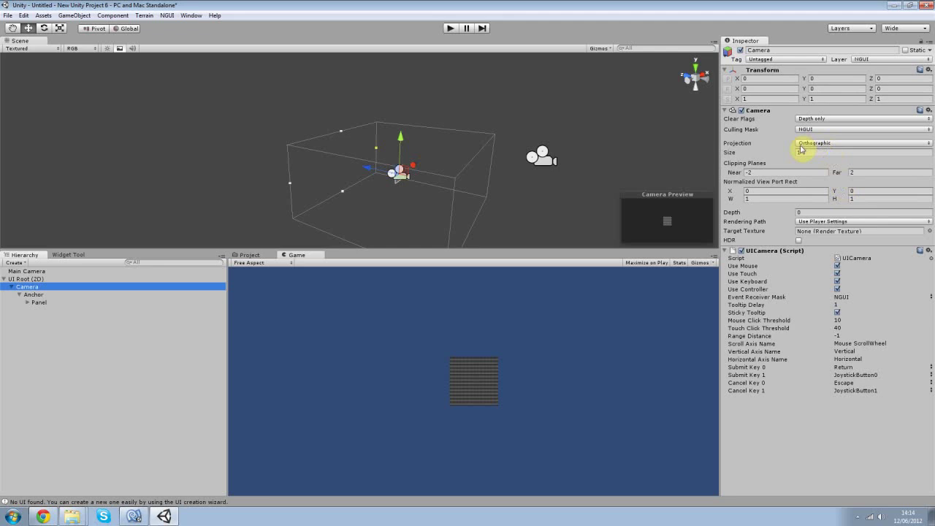
{"action": "left_click_drag", "start_coordinate": [731, 155], "coordinate": [728, 152]}
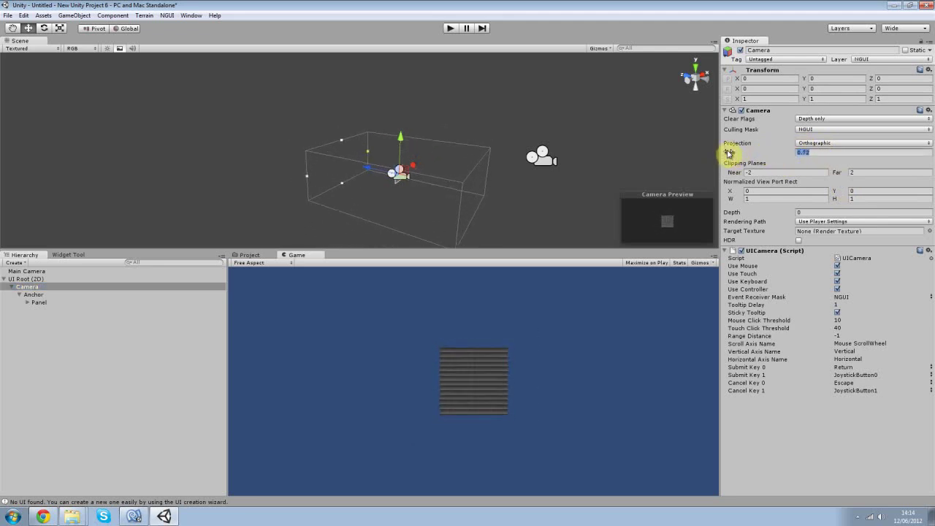
{"action": "type", "text": "1"}
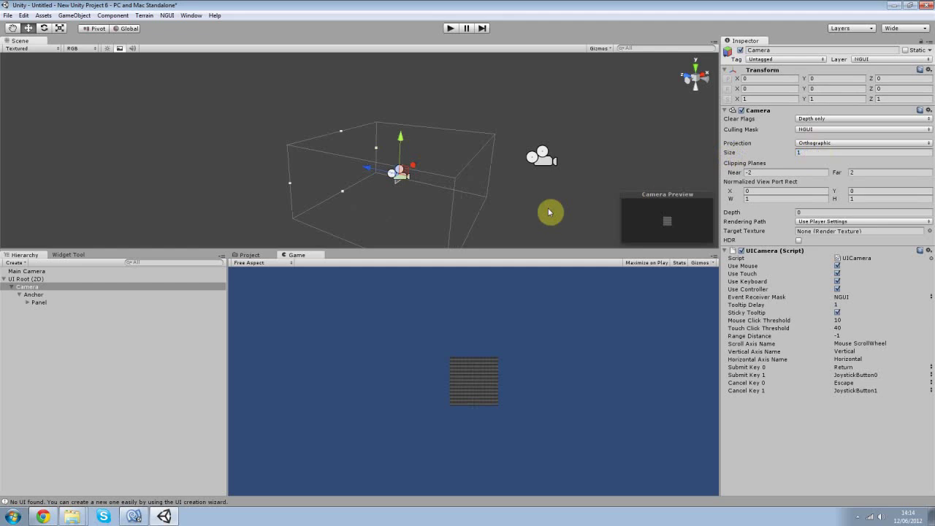
{"action": "left_click", "coordinate": [551, 211]}
Set the TiledSprite (Dark) scale X and Y to 300
{"action": "left_click", "coordinate": [28, 302]}
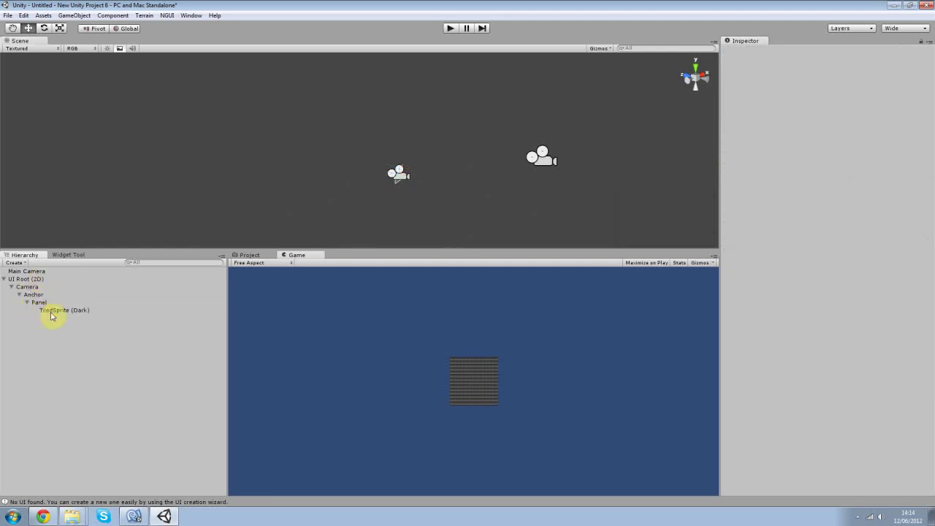
{"action": "left_click", "coordinate": [57, 311]}
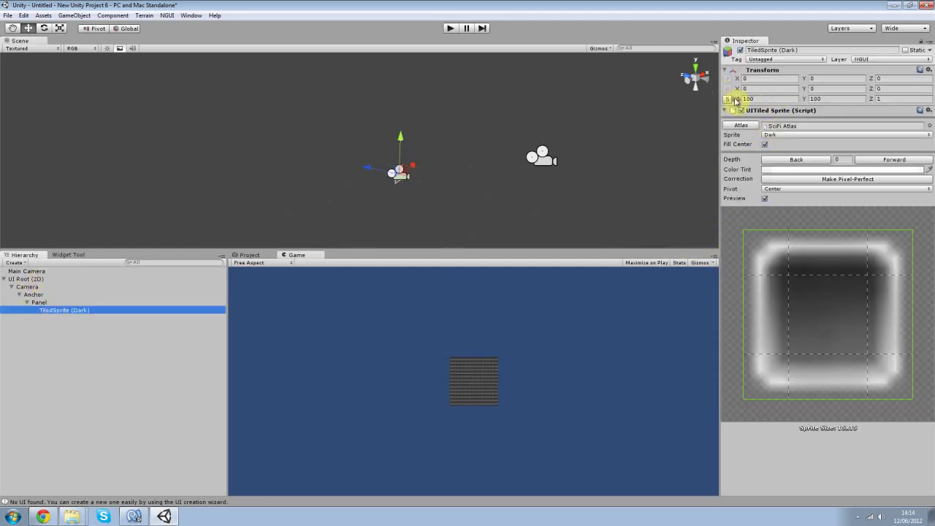
{"action": "left_click", "coordinate": [758, 98]}
{"action": "type", "text": "300"}
{"action": "key", "text": "Tab"}
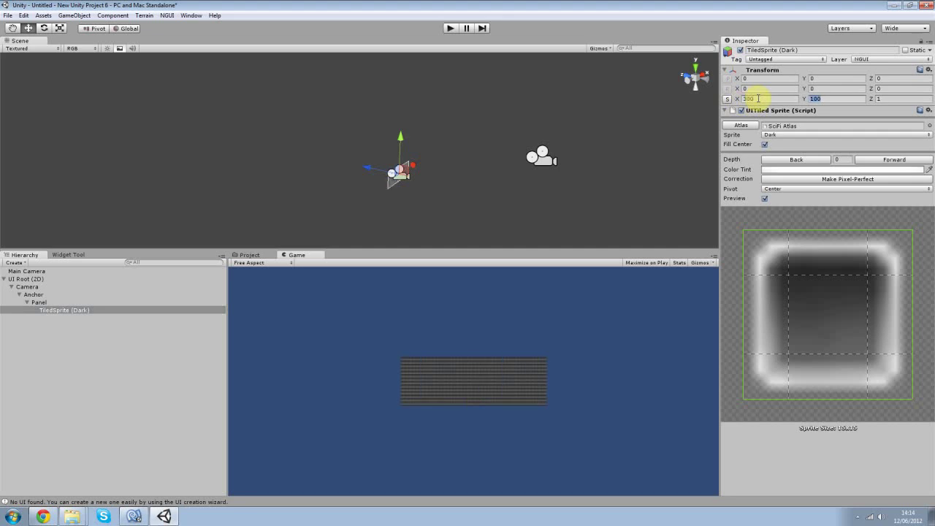
{"action": "type", "text": "300"}
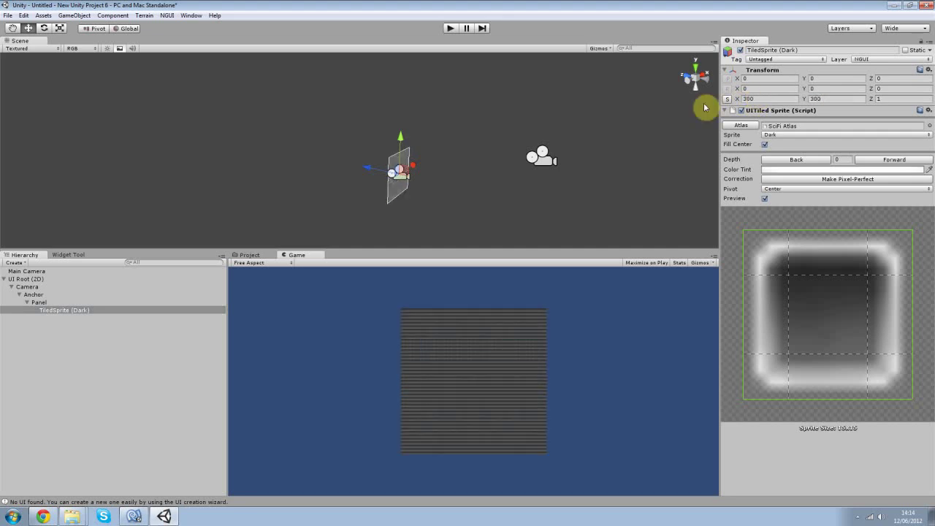
Stretch the tiled sprite with the Scale tool to about 906 by 445
{"action": "left_click", "coordinate": [60, 28]}
{"action": "scroll", "coordinate": [424, 186], "scroll_direction": "up", "scroll_amount": 3}
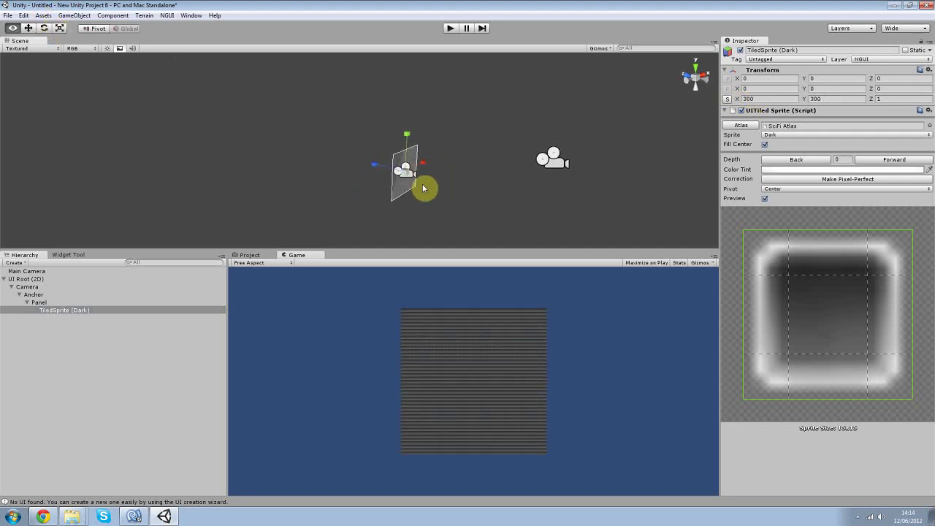
{"action": "left_click_drag", "start_coordinate": [410, 176], "coordinate": [466, 164]}
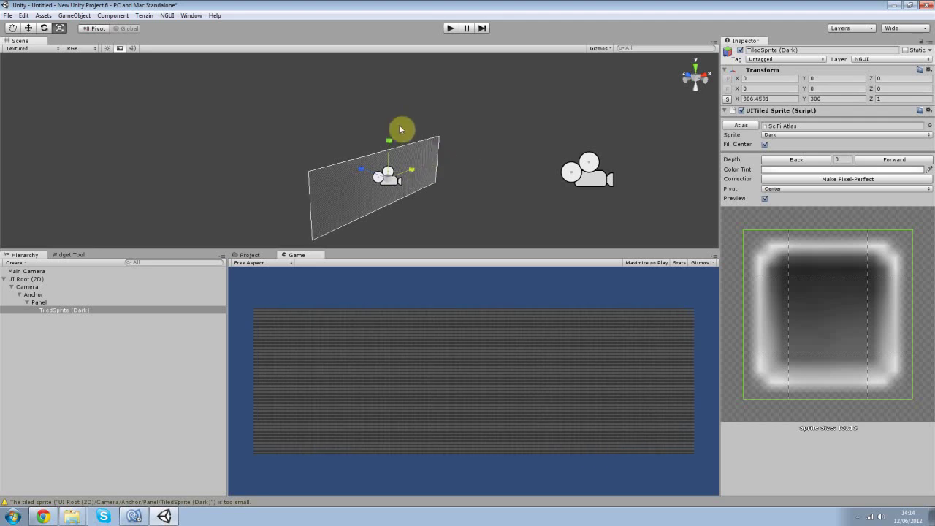
{"action": "mouse_move", "coordinate": [387, 141]}
{"action": "left_mouse_down"}
{"action": "mouse_move", "coordinate": [397, 125]}
{"action": "mouse_move", "coordinate": [392, 150]}
{"action": "mouse_move", "coordinate": [399, 125]}
{"action": "mouse_move", "coordinate": [397, 165]}
{"action": "mouse_move", "coordinate": [397, 130]}
{"action": "left_mouse_up"}
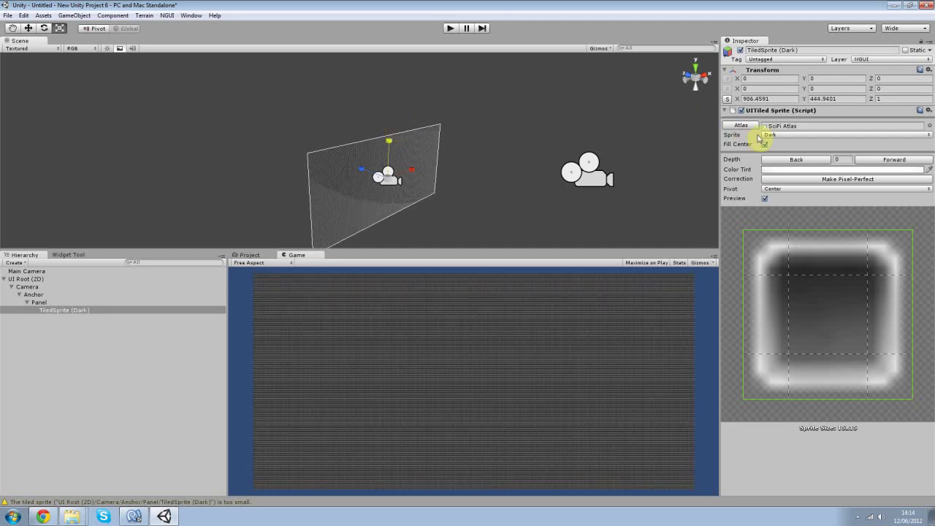
Try Highlight, Honeycomb and NGUI sprites, finally tiling with Light
{"action": "left_click", "coordinate": [778, 136]}
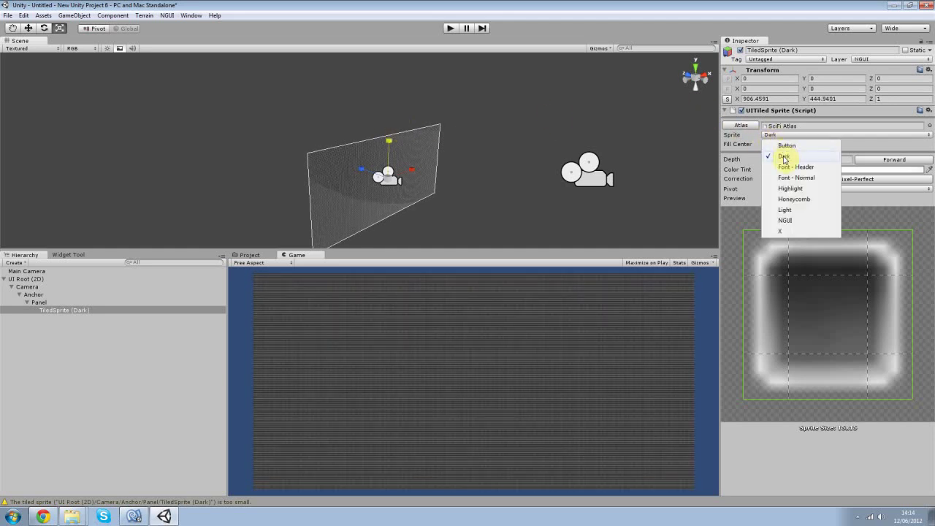
{"action": "left_click", "coordinate": [784, 157]}
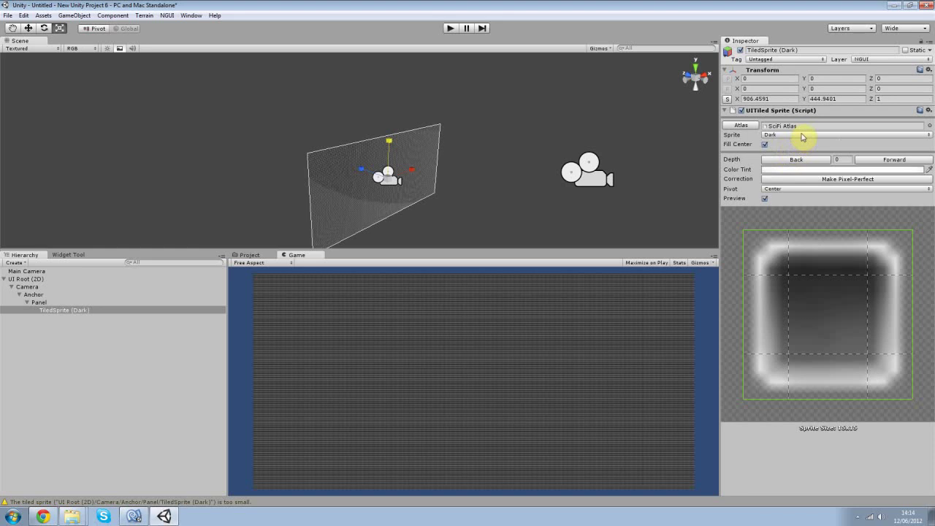
{"action": "left_click", "coordinate": [802, 136]}
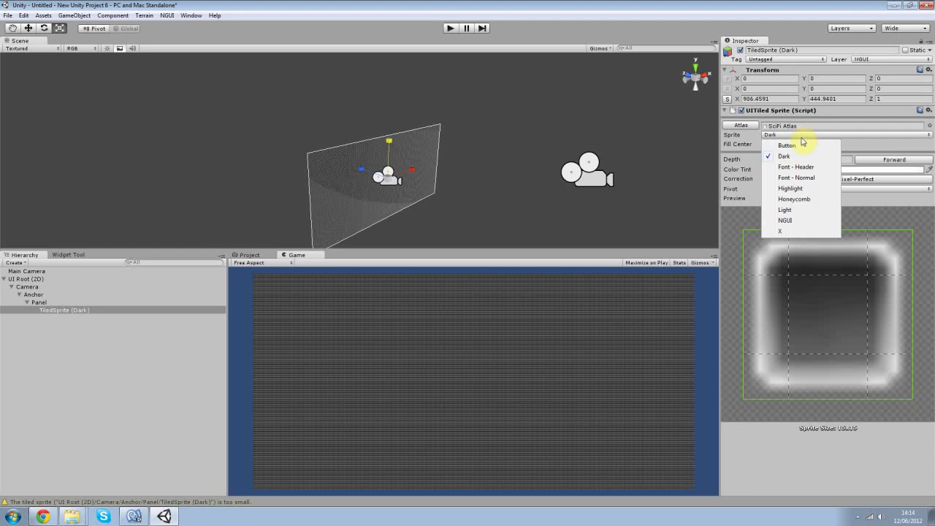
{"action": "left_click", "coordinate": [795, 190]}
{"action": "left_click", "coordinate": [788, 136]}
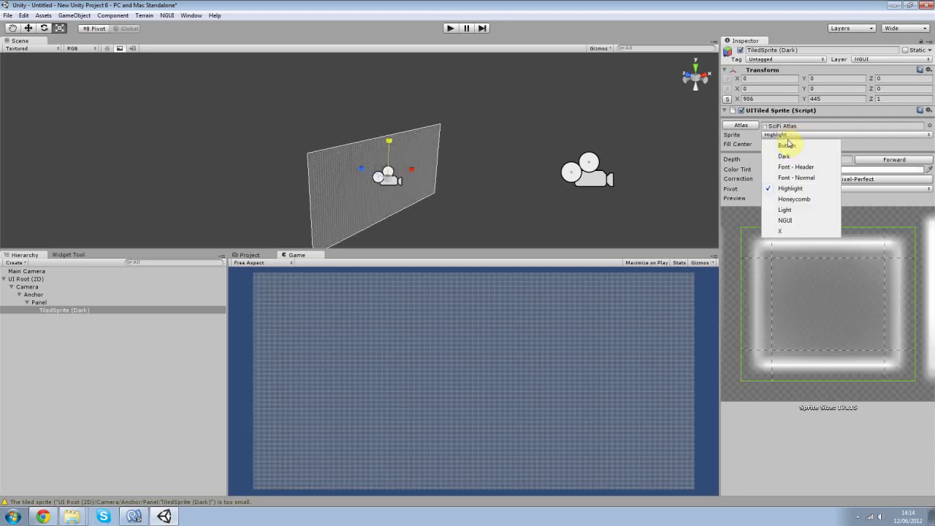
{"action": "left_click", "coordinate": [794, 199]}
{"action": "left_click", "coordinate": [797, 136]}
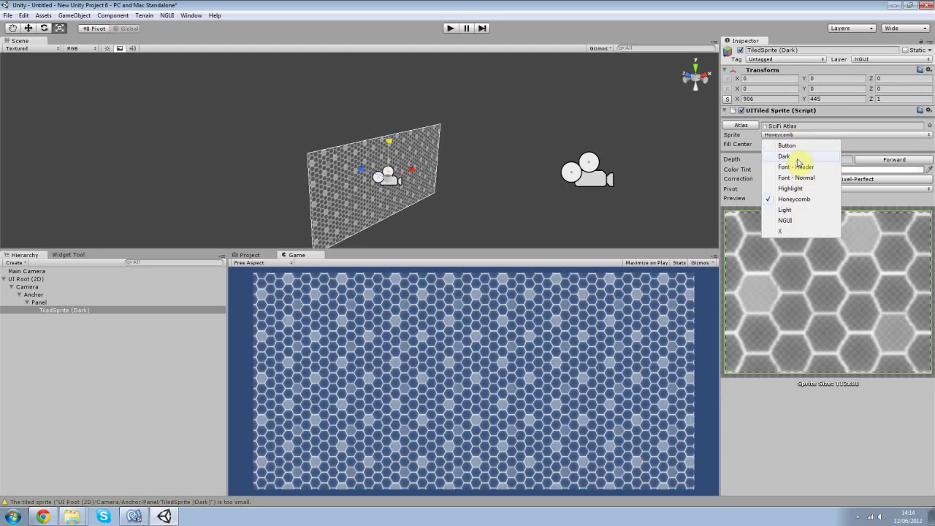
{"action": "left_click", "coordinate": [786, 220]}
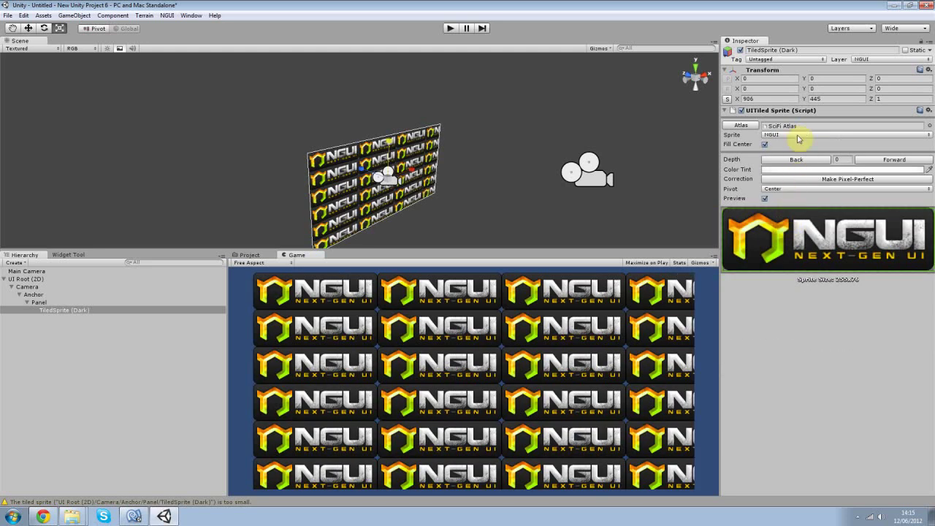
{"action": "left_click", "coordinate": [798, 136]}
{"action": "left_click", "coordinate": [785, 211]}
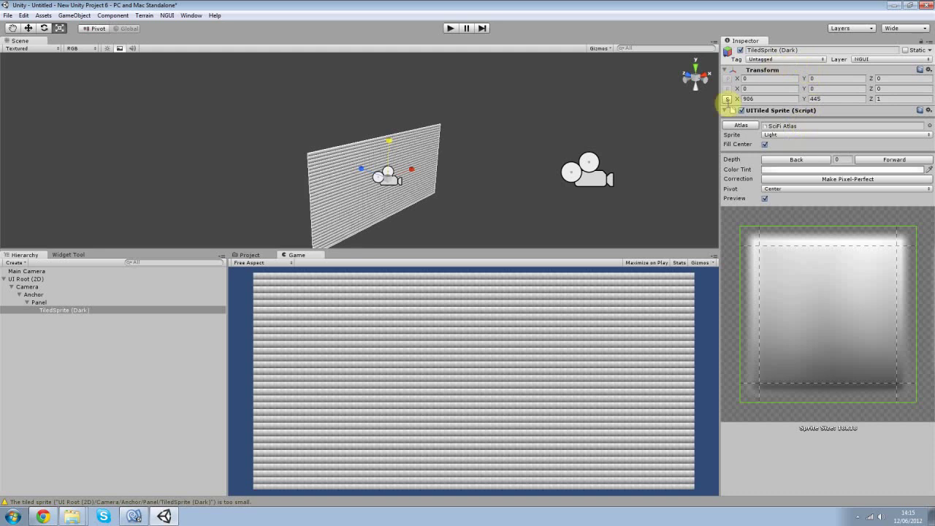
Delete the tiled sprite and add a plain Sprite widget using Dark to the Panel
{"action": "left_click", "coordinate": [72, 313]}
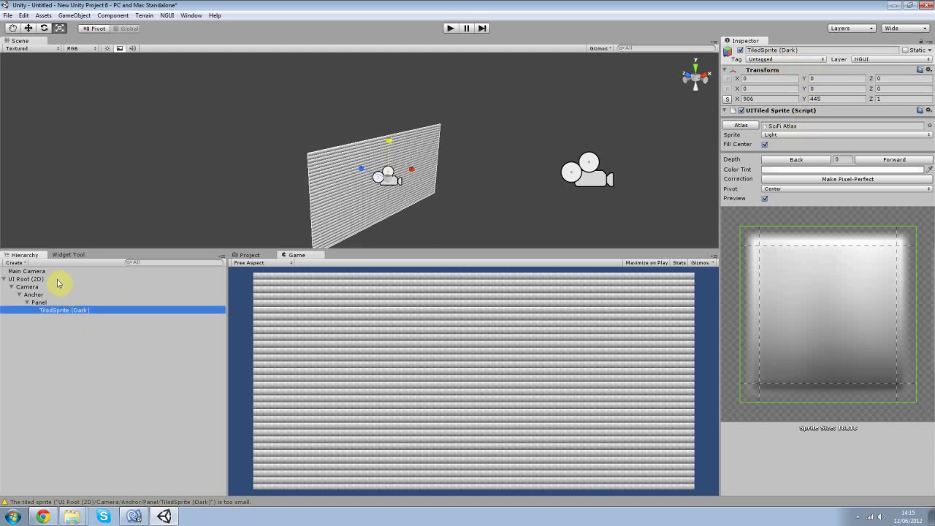
{"action": "key", "text": "Delete"}
{"action": "left_click", "coordinate": [68, 254]}
{"action": "left_click", "coordinate": [61, 292]}
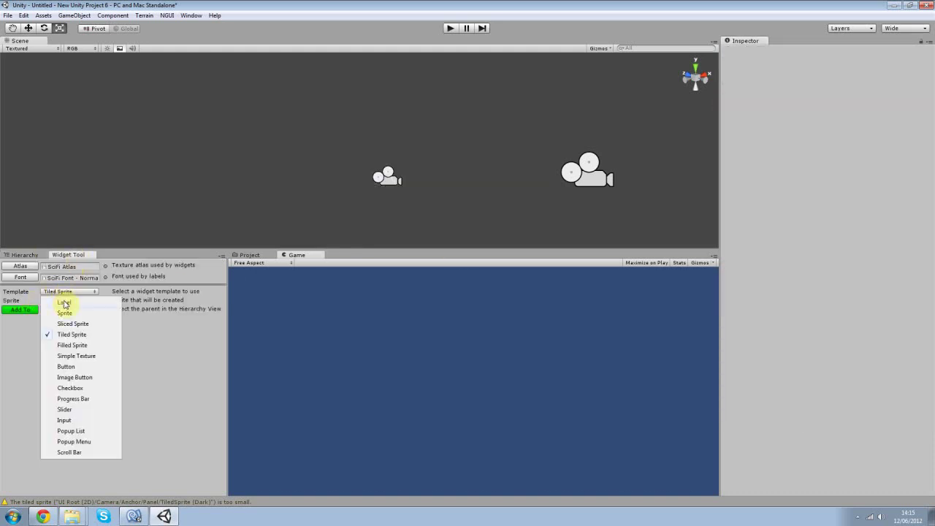
{"action": "left_click", "coordinate": [65, 313]}
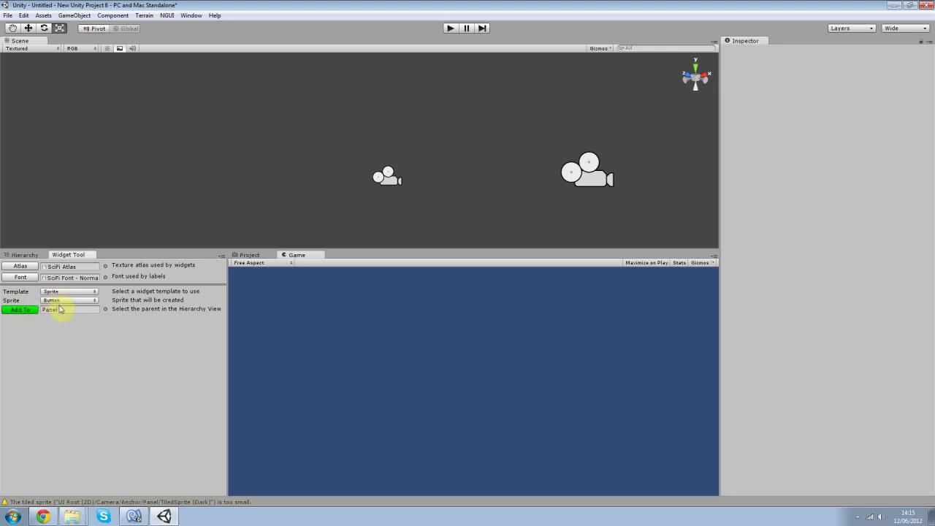
{"action": "left_click", "coordinate": [66, 301]}
{"action": "left_click", "coordinate": [64, 321]}
{"action": "left_click", "coordinate": [20, 309]}
{"action": "left_click", "coordinate": [24, 254]}
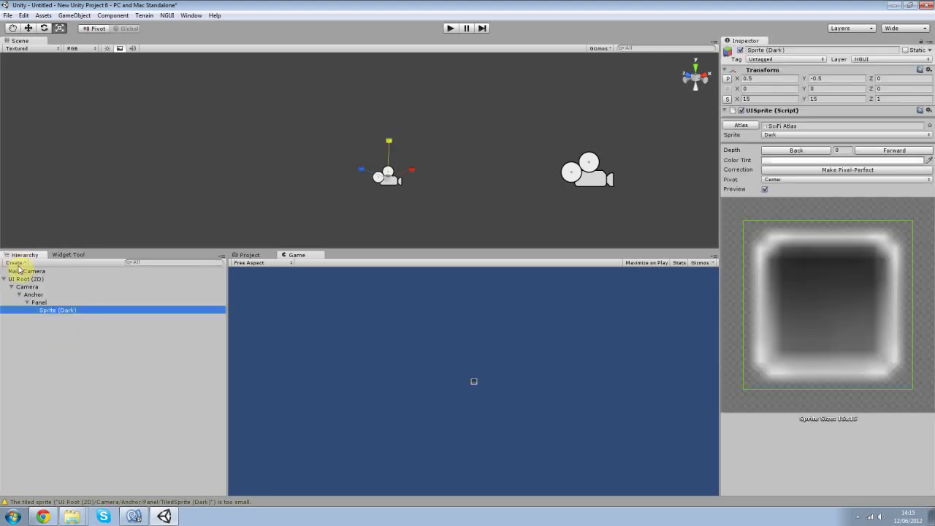
{"action": "left_click", "coordinate": [79, 307], "text": "ctrl"}
Add a Dark Sliced Sprite to the Panel and stretch it to about 861.5 by 421
{"action": "left_click", "coordinate": [70, 255]}
{"action": "left_click", "coordinate": [69, 292]}
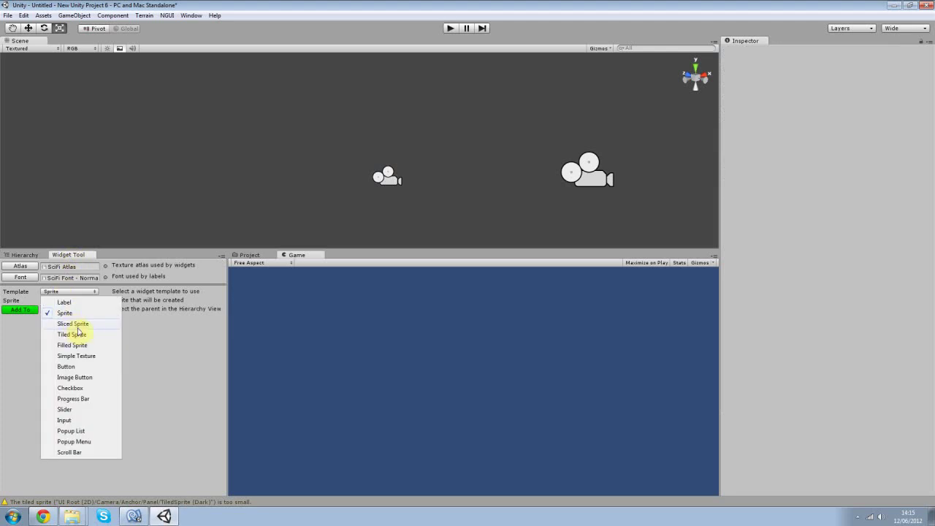
{"action": "left_click", "coordinate": [86, 325]}
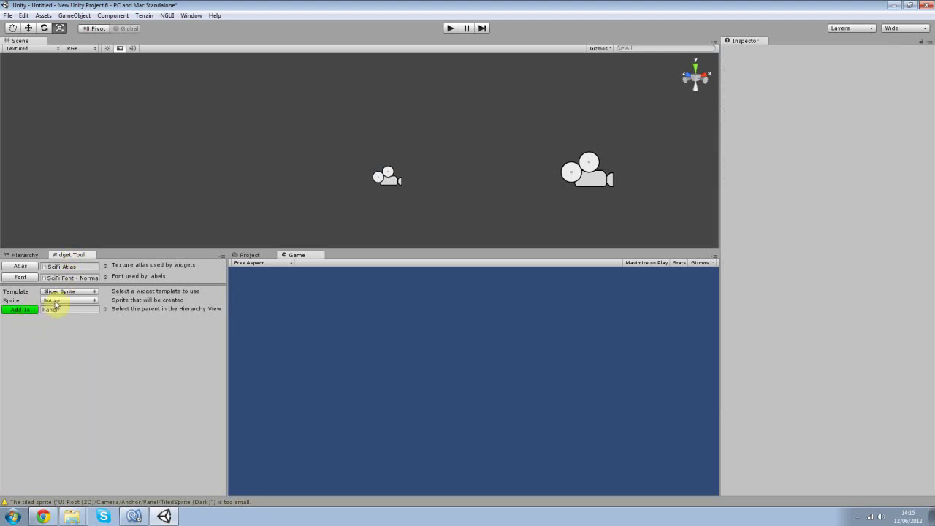
{"action": "left_click", "coordinate": [55, 301]}
{"action": "left_click", "coordinate": [65, 322]}
{"action": "left_click", "coordinate": [32, 310]}
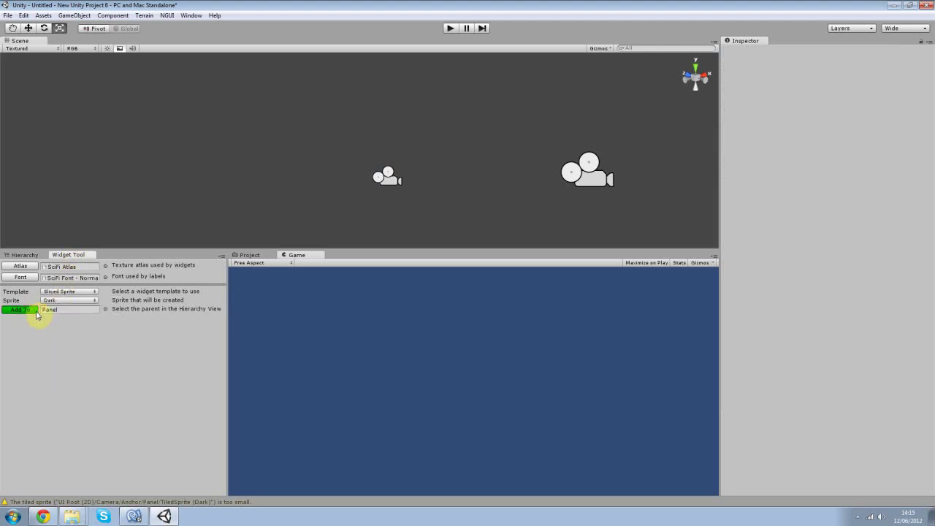
{"action": "left_click", "coordinate": [35, 257]}
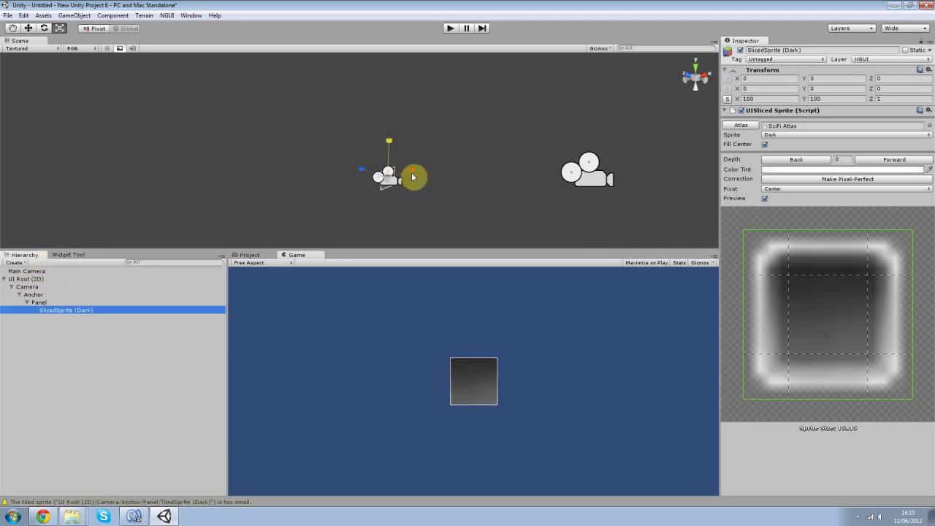
{"action": "left_click_drag", "start_coordinate": [412, 173], "coordinate": [458, 134]}
{"action": "left_click_drag", "start_coordinate": [385, 146], "coordinate": [418, 28]}
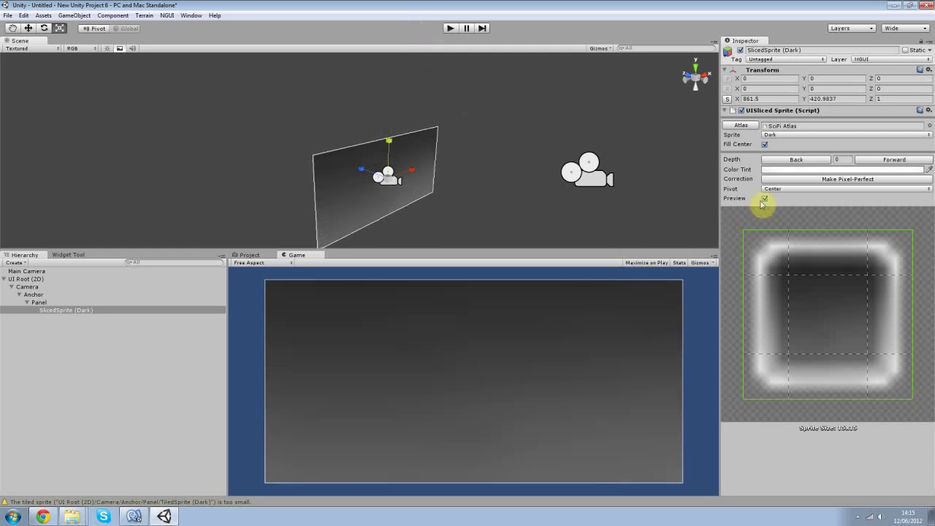
Try the Font - Header and Light sprites, then switch the sliced sprite back to Dark
{"action": "left_click", "coordinate": [776, 135]}
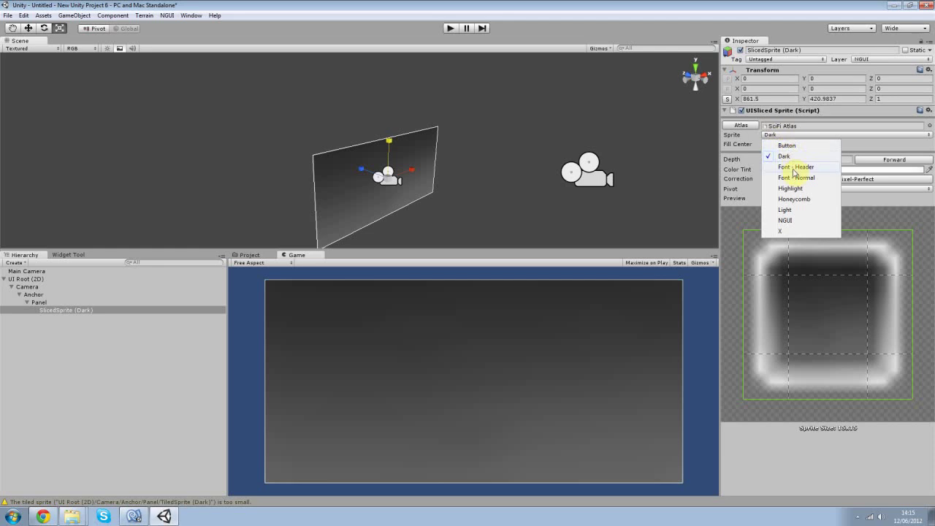
{"action": "left_click", "coordinate": [794, 167]}
{"action": "left_click", "coordinate": [786, 135]}
{"action": "left_click", "coordinate": [785, 210]}
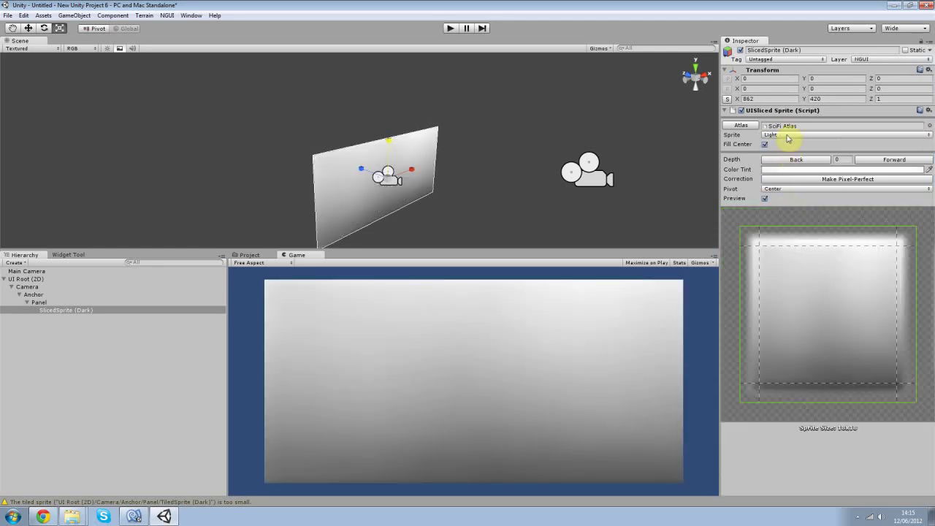
{"action": "left_click", "coordinate": [788, 135]}
{"action": "left_click", "coordinate": [786, 156]}
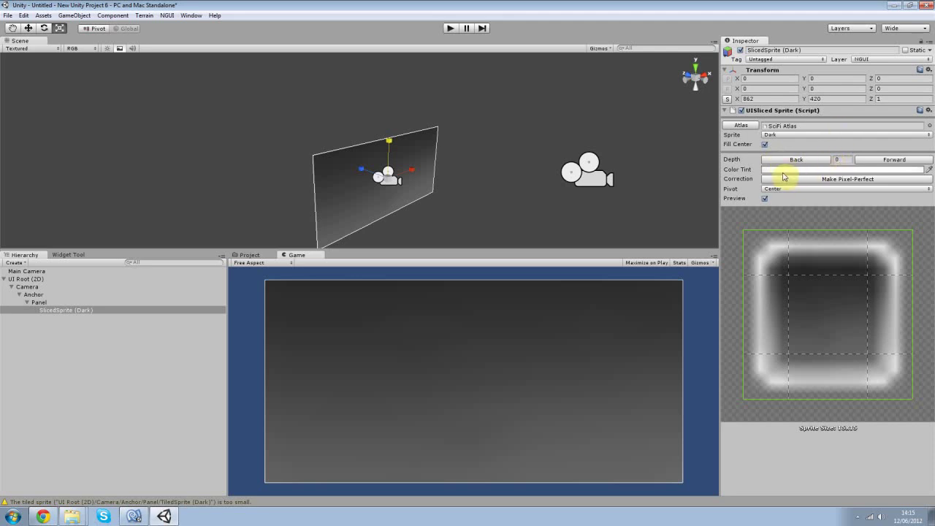
Reset the Color Tint to white and make the sprite pixel-perfect at 862 by 420
{"action": "left_click", "coordinate": [862, 171]}
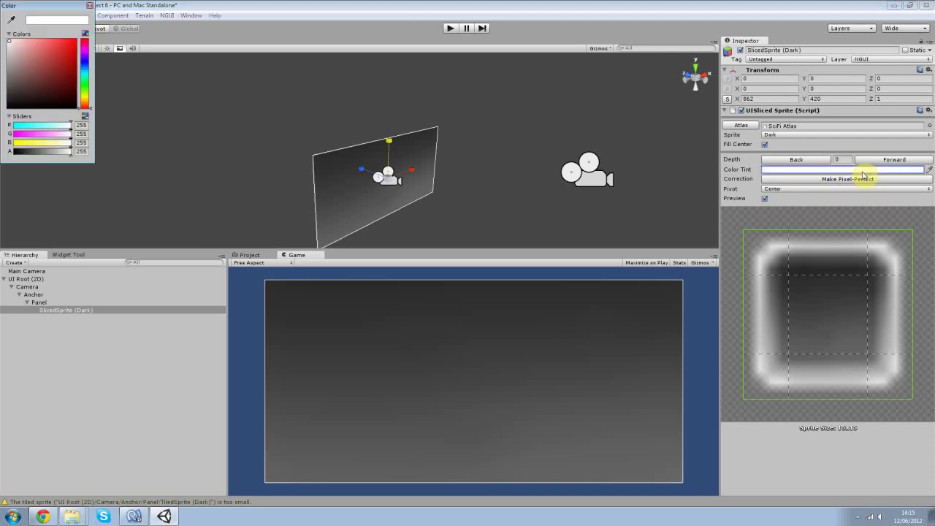
{"action": "left_click_drag", "start_coordinate": [20, 46], "coordinate": [6, 15]}
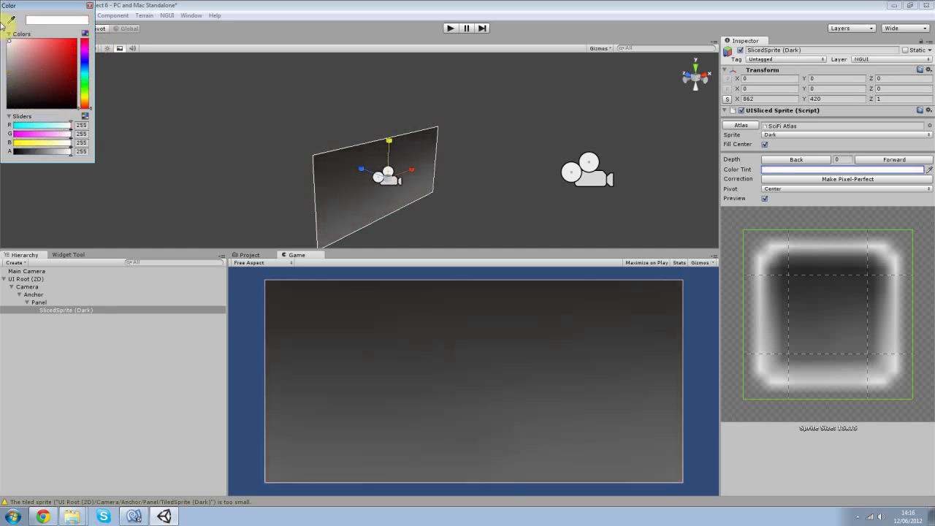
{"action": "left_click", "coordinate": [90, 5]}
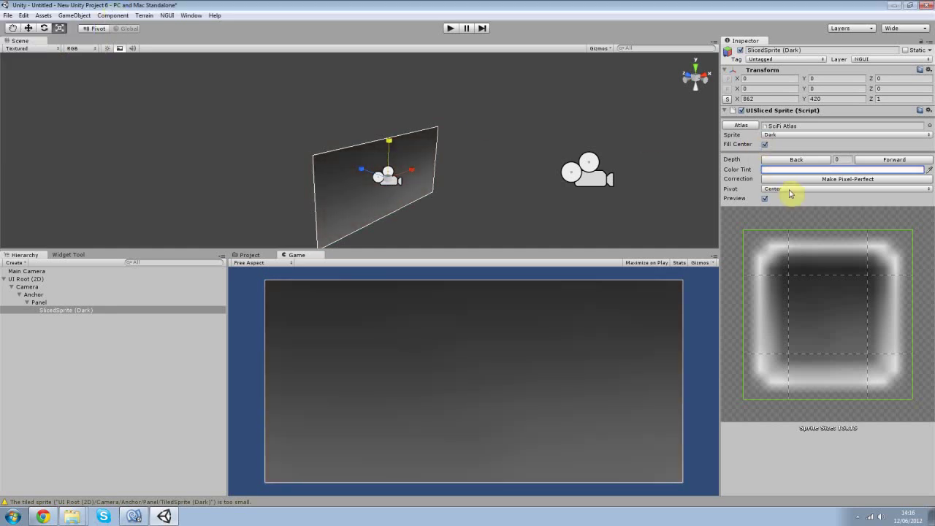
{"action": "left_click", "coordinate": [845, 181]}
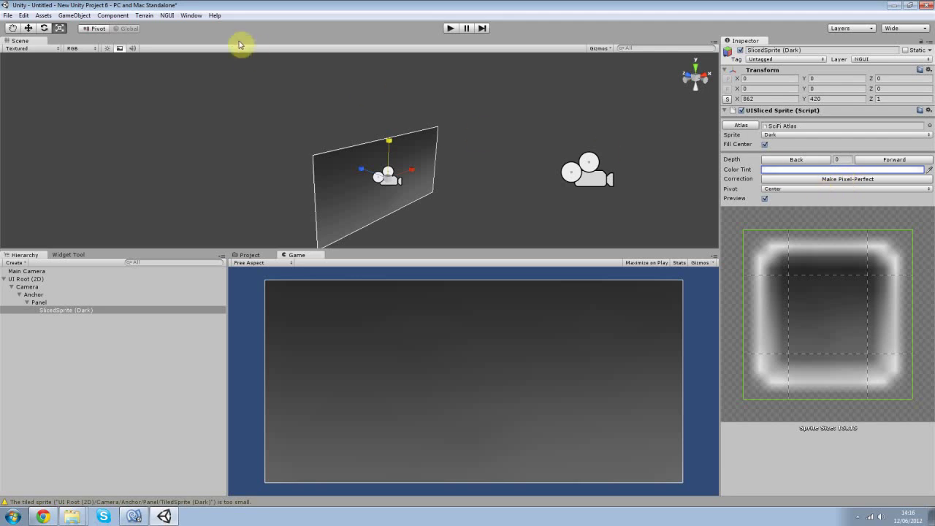
{"action": "left_click", "coordinate": [166, 15]}
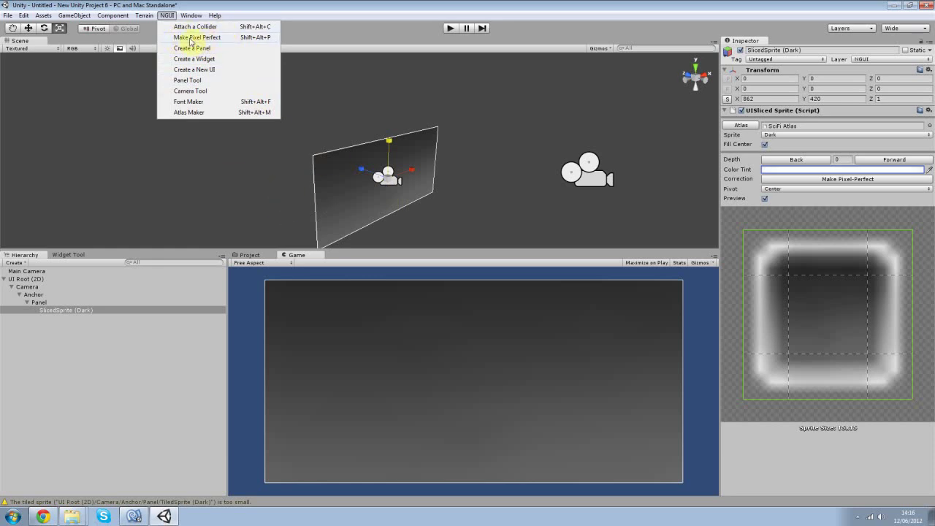
{"action": "left_click", "coordinate": [165, 18]}
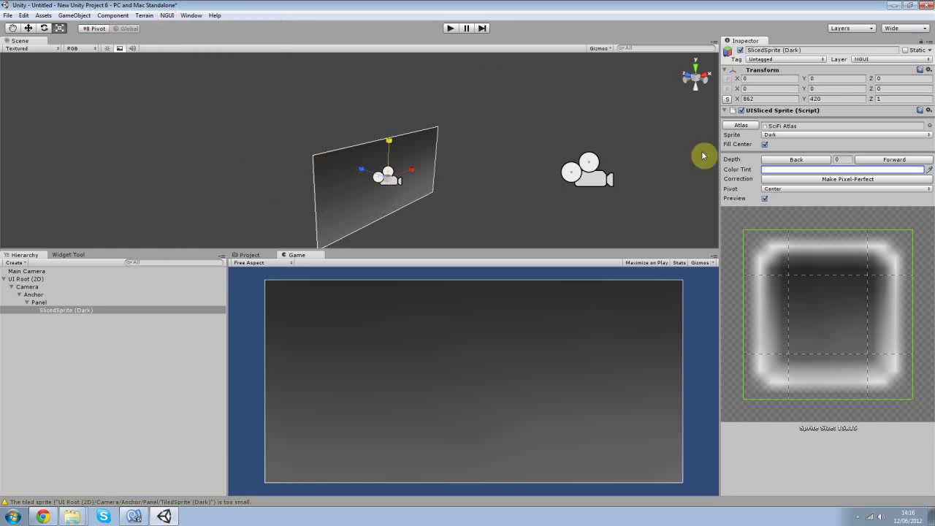
{"action": "left_click", "coordinate": [776, 190]}
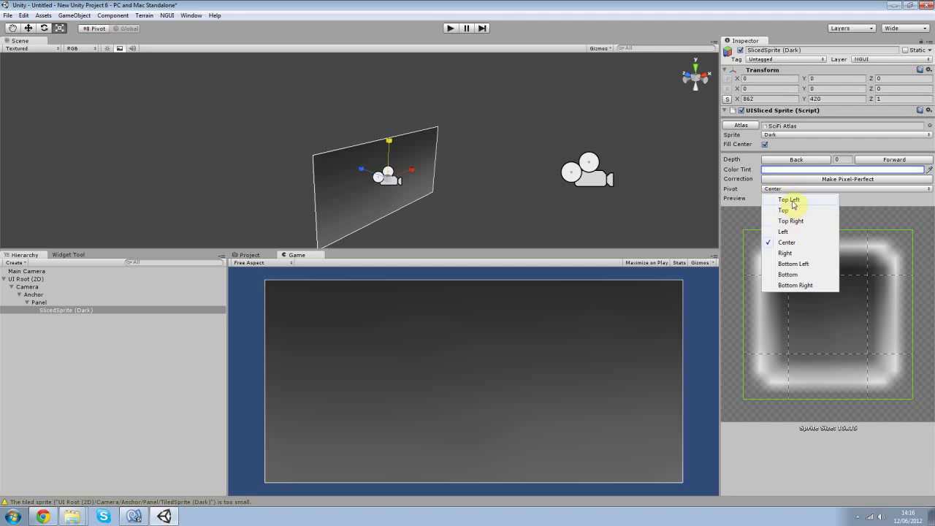
{"action": "left_click", "coordinate": [792, 199]}
{"action": "left_click", "coordinate": [795, 188]}
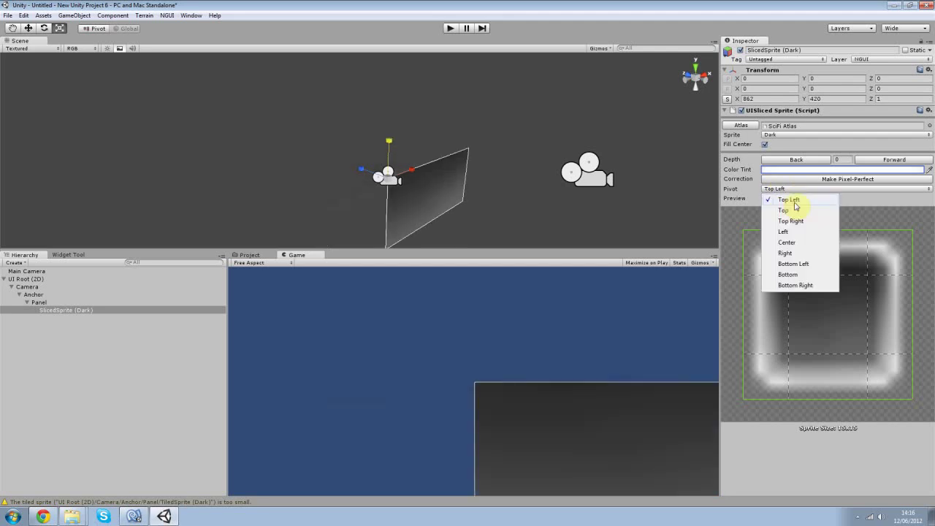
{"action": "left_click", "coordinate": [799, 243]}
{"action": "left_click", "coordinate": [797, 188]}
{"action": "left_click", "coordinate": [786, 245]}
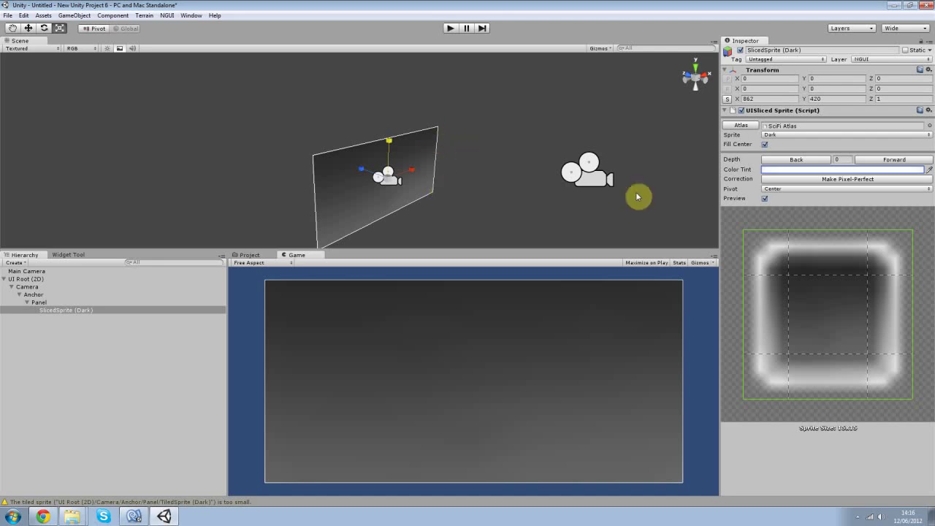
{"action": "left_click", "coordinate": [765, 198]}
{"action": "left_click", "coordinate": [765, 199]}
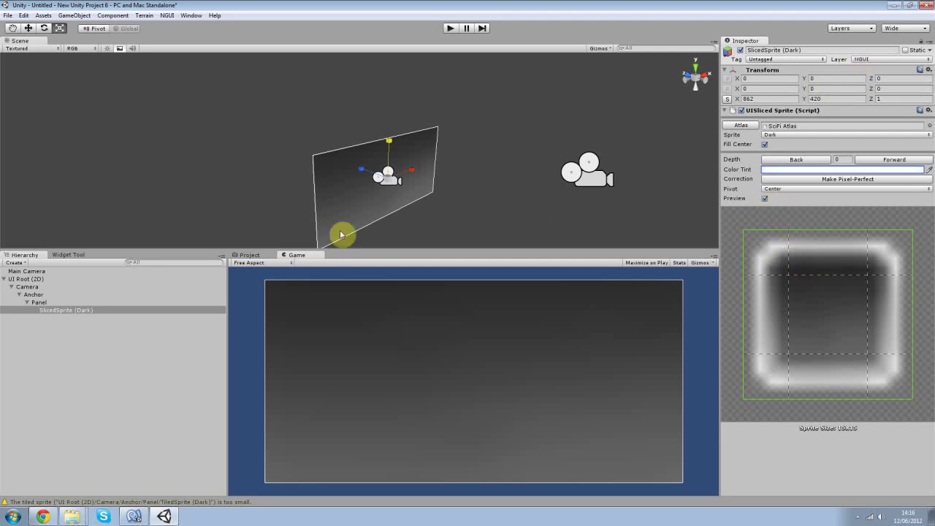
{"action": "left_click", "coordinate": [77, 309]}
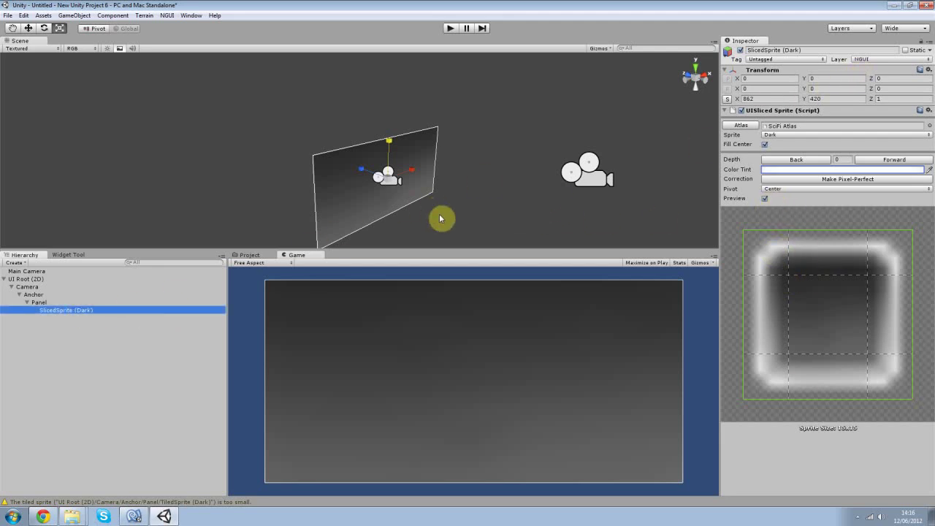
{"action": "left_click", "coordinate": [372, 332]}
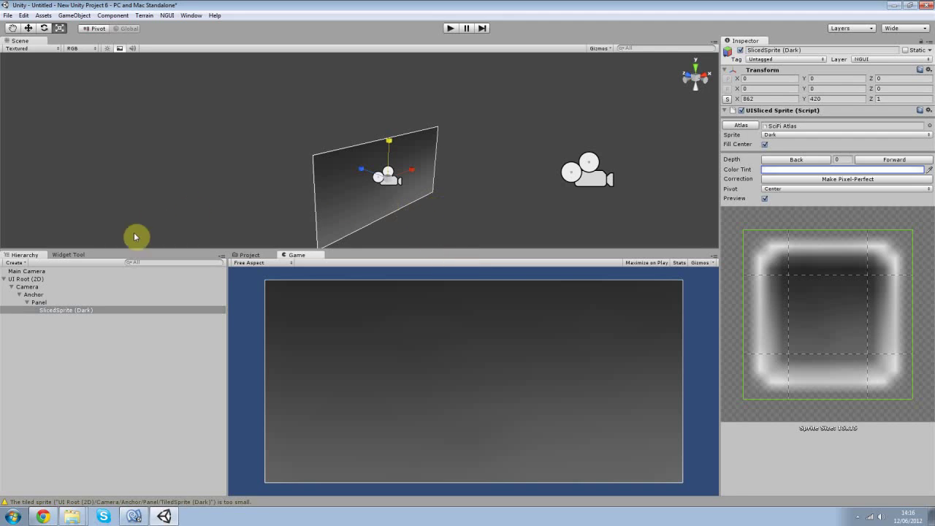
Add a Button widget to the Panel, undo a trial scaling, and enlarge the Game view
{"action": "left_click", "coordinate": [71, 254]}
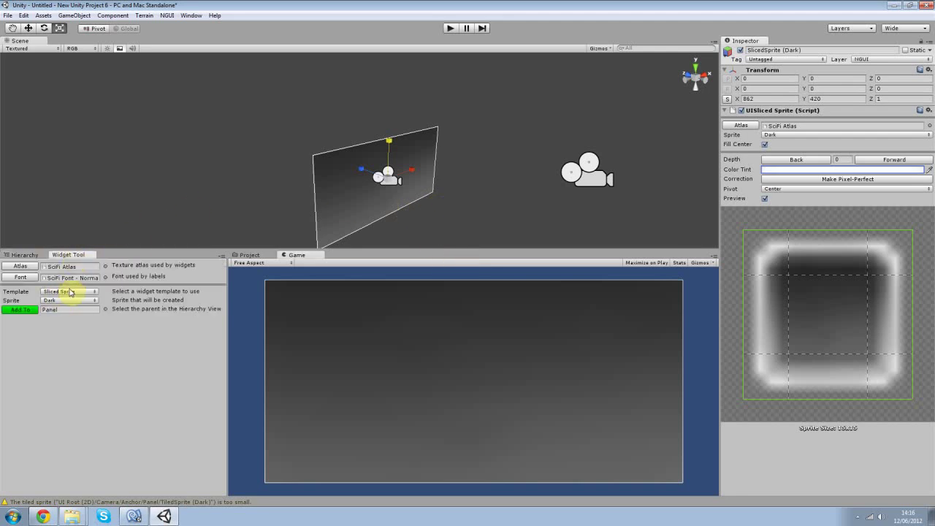
{"action": "left_click", "coordinate": [68, 292]}
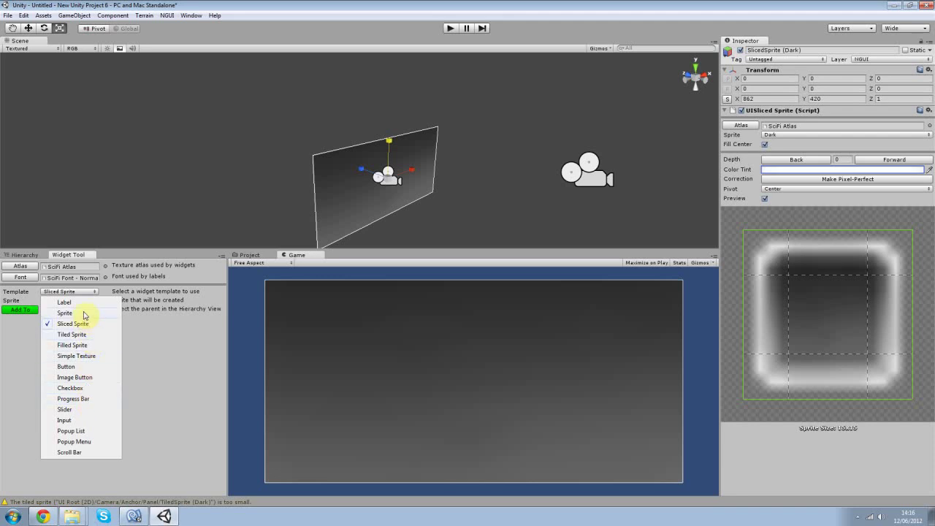
{"action": "left_click", "coordinate": [87, 367]}
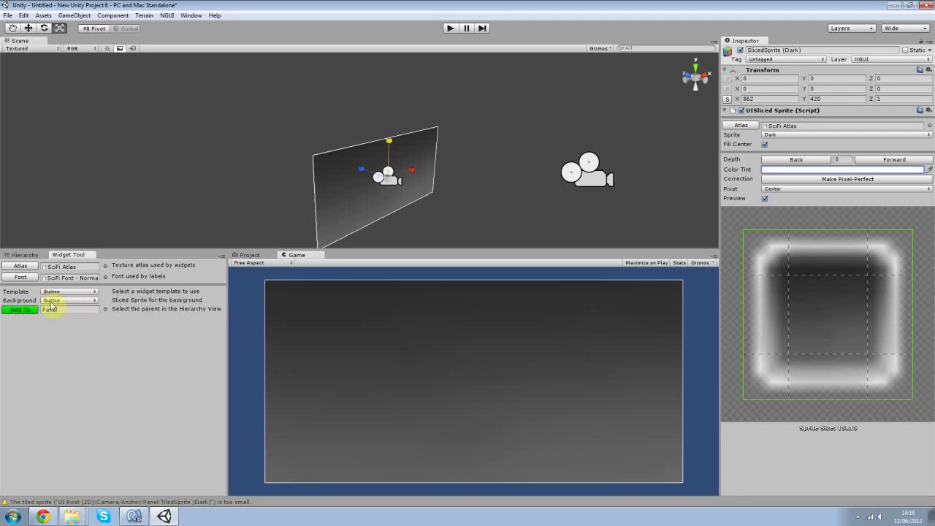
{"action": "left_click", "coordinate": [12, 310]}
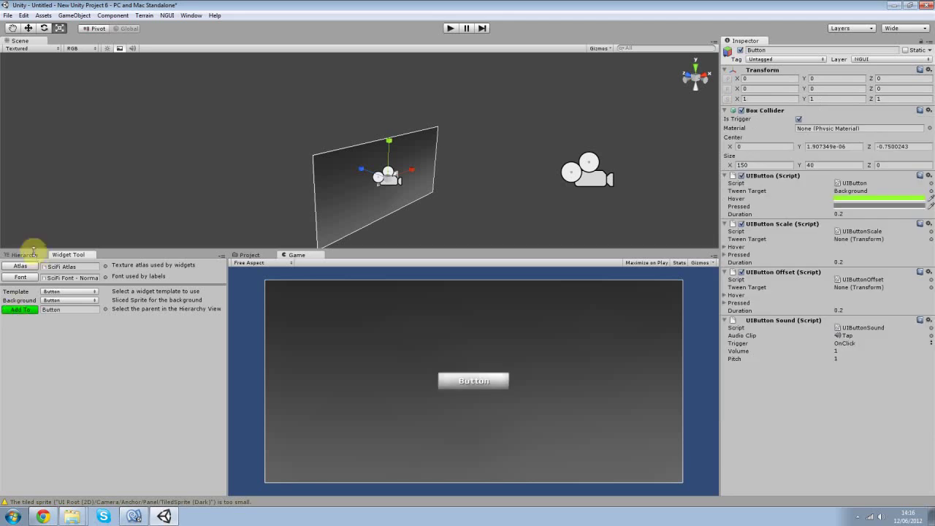
{"action": "left_click", "coordinate": [28, 254]}
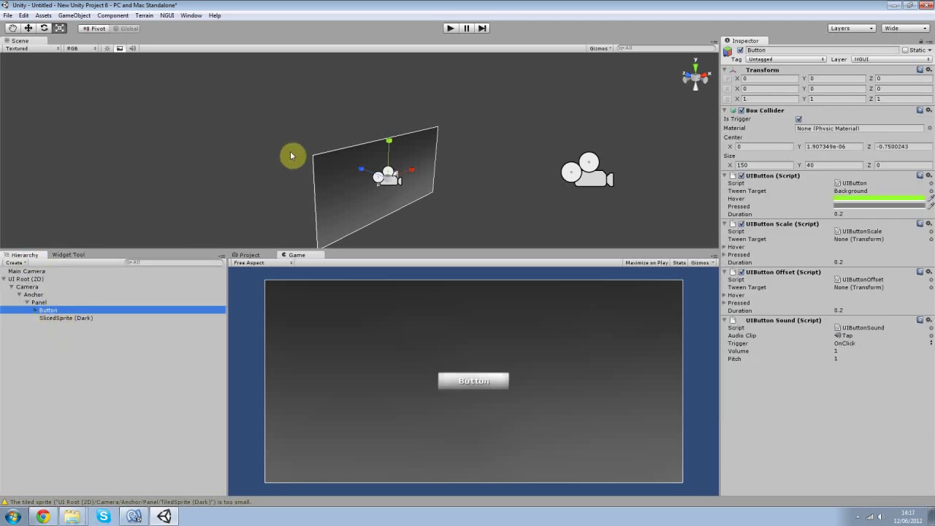
{"action": "mouse_move", "coordinate": [383, 179]}
{"action": "left_mouse_down"}
{"action": "mouse_move", "coordinate": [409, 142]}
{"action": "mouse_move", "coordinate": [385, 170]}
{"action": "left_mouse_up"}
{"action": "key", "text": "ctrl+z"}
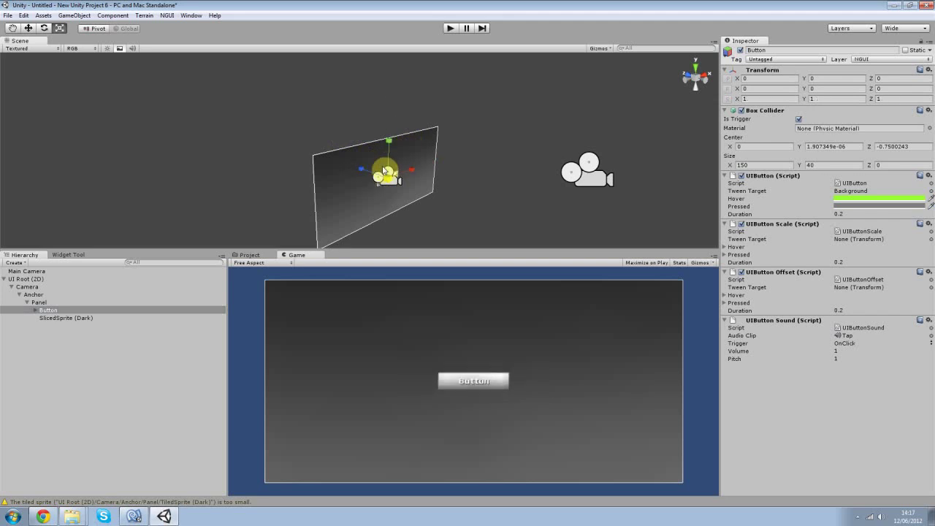
{"action": "left_click_drag", "start_coordinate": [366, 251], "coordinate": [367, 242]}
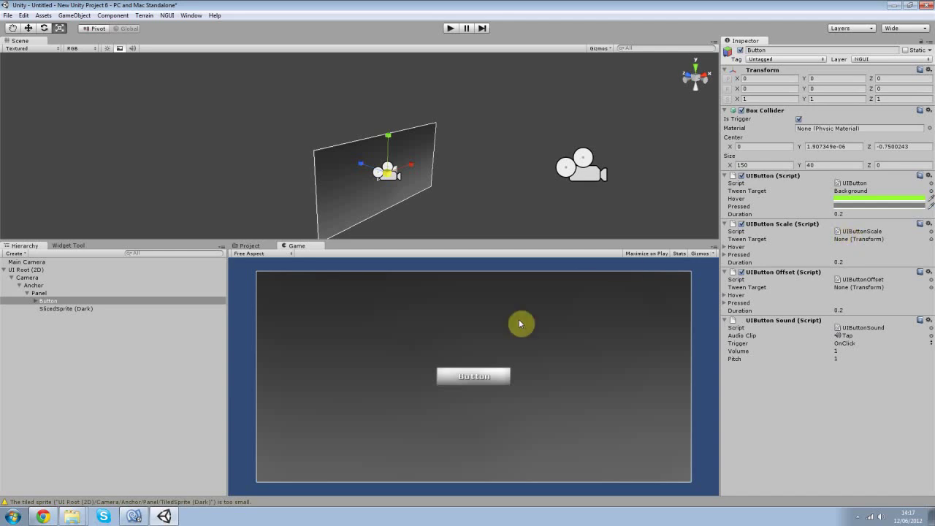
Test the button in Play mode, stop playing, and show the Game-view statistics (1 draw call, 48 tris)
{"action": "left_click", "coordinate": [451, 28]}
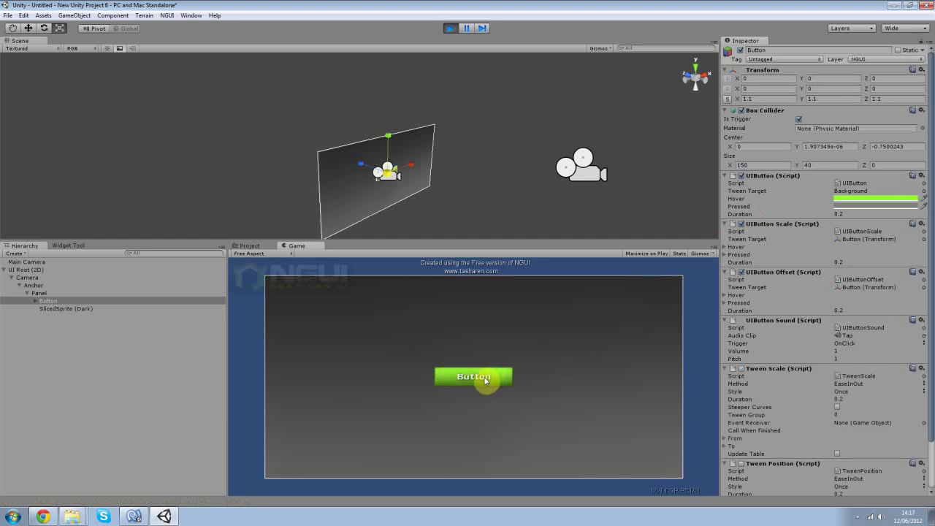
{"action": "scroll", "coordinate": [792, 358], "scroll_direction": "down", "scroll_amount": 3}
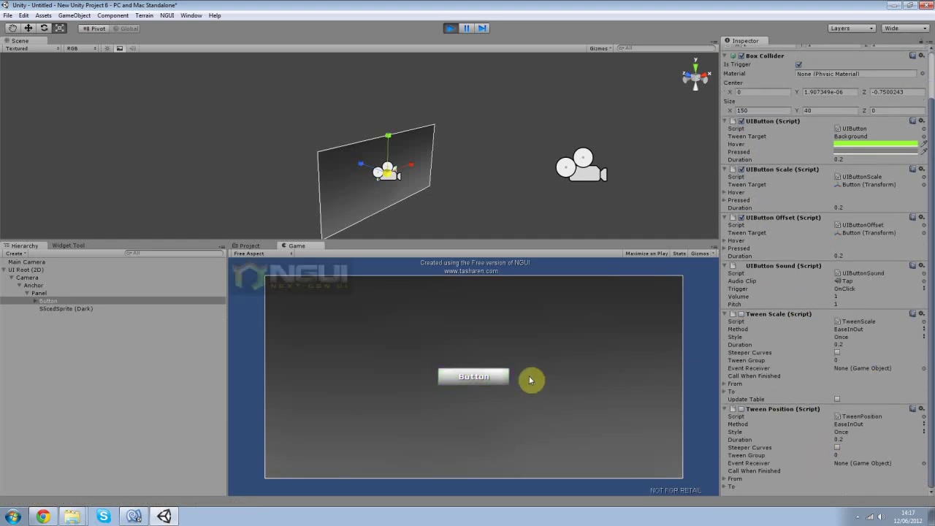
{"action": "mouse_move", "coordinate": [473, 386]}
{"action": "left_mouse_down"}
{"action": "mouse_move", "coordinate": [501, 380]}
{"action": "mouse_move", "coordinate": [468, 388]}
{"action": "left_mouse_up"}
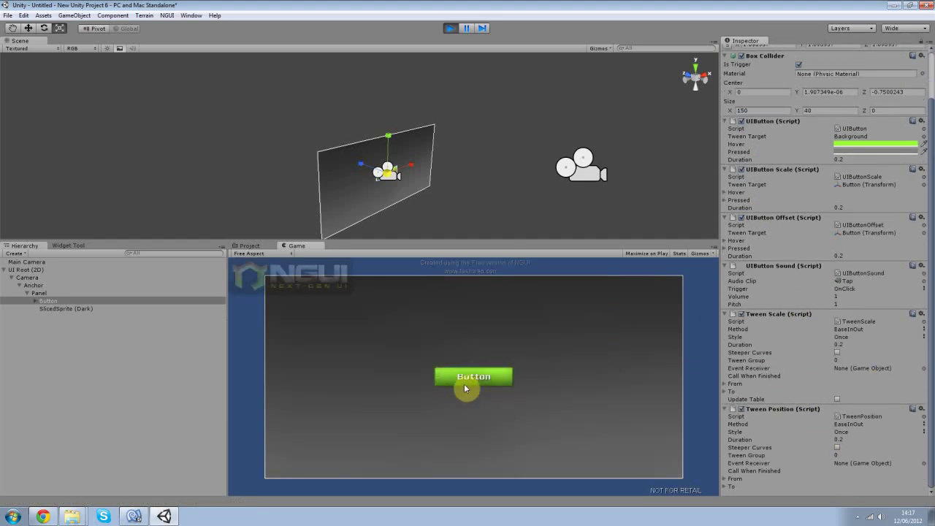
{"action": "left_click", "coordinate": [448, 27]}
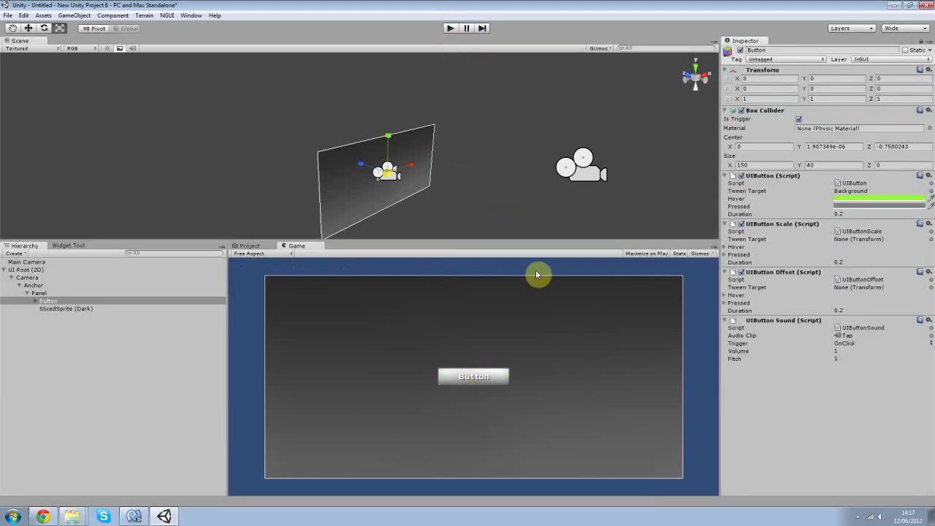
{"action": "left_click", "coordinate": [678, 253]}
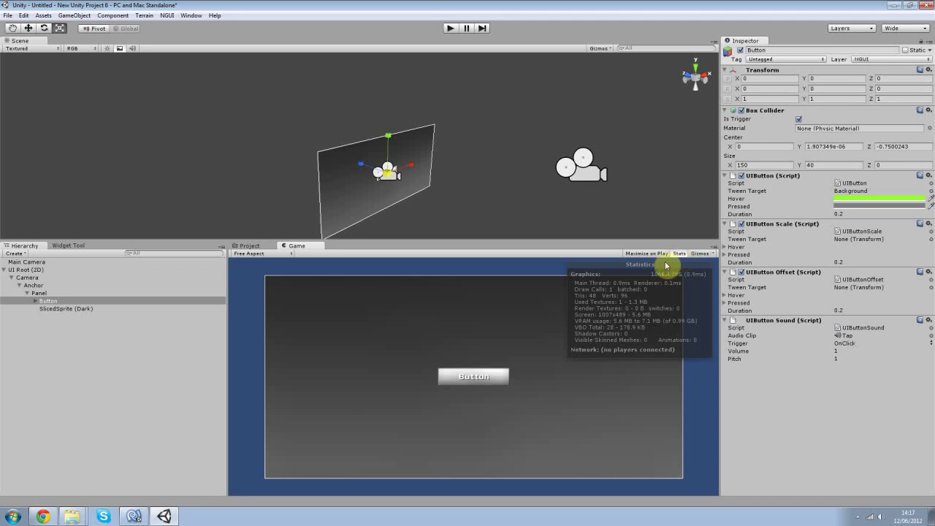
Hide the statistics overlay, then frame and orbit the Button in the Scene view
{"action": "left_click", "coordinate": [678, 254]}
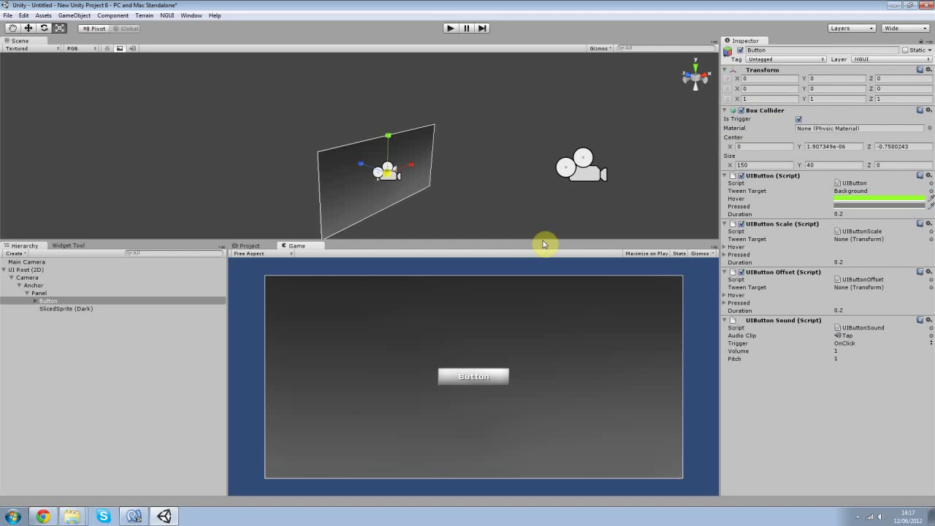
{"action": "key", "text": "f"}
{"action": "left_click_drag", "start_coordinate": [449, 221], "coordinate": [295, 184], "text": "alt"}
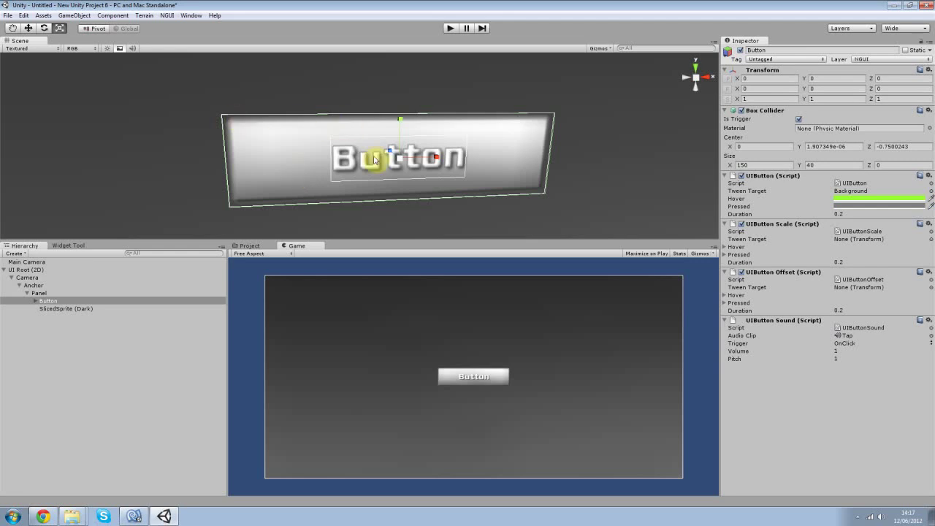
{"action": "left_click_drag", "start_coordinate": [351, 175], "coordinate": [438, 210], "text": "alt"}
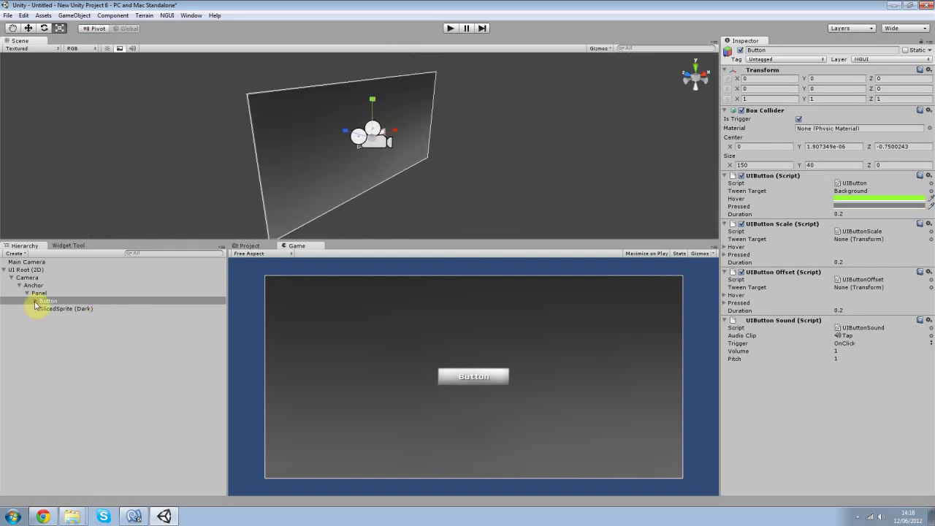
Expand Button and inspect its Background sliced sprite, its Label and the SlicedSprite (Dark) backdrop
{"action": "left_click", "coordinate": [35, 302]}
{"action": "left_click", "coordinate": [48, 309]}
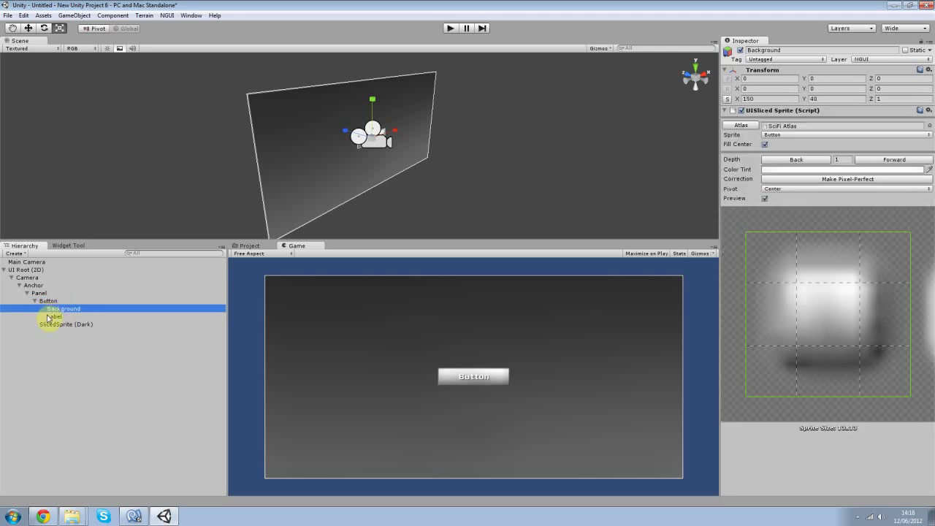
{"action": "left_click", "coordinate": [63, 316]}
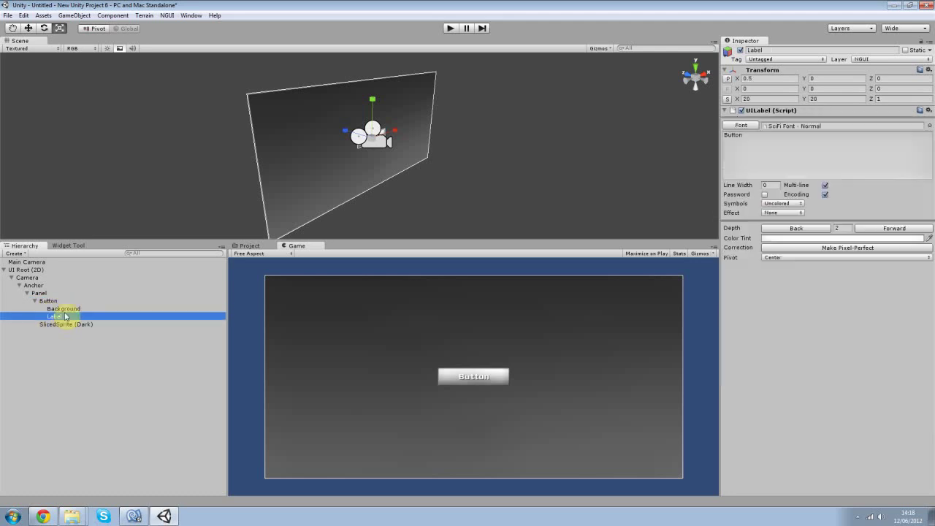
{"action": "left_click", "coordinate": [69, 325]}
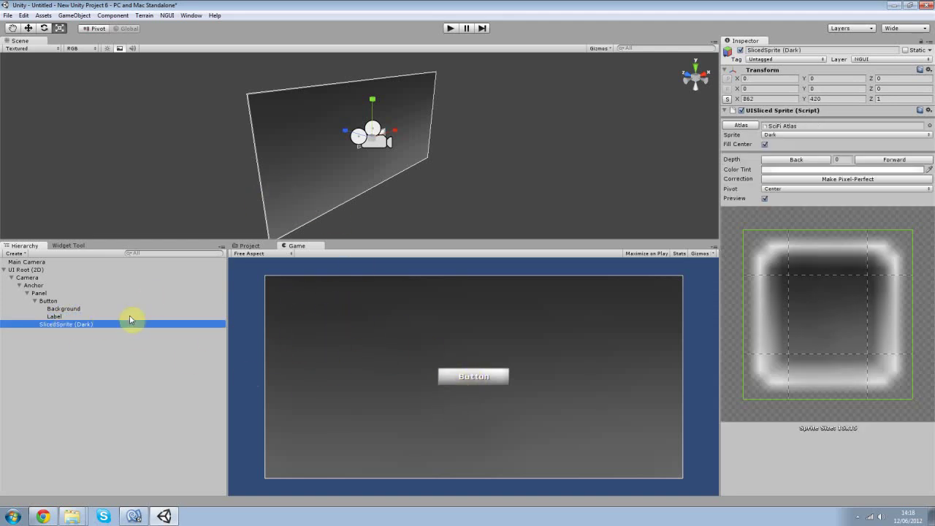
Confirm the Label's SciFi Font - Normal font and change its text from 'Button' to 'Play'
{"action": "left_click", "coordinate": [83, 317]}
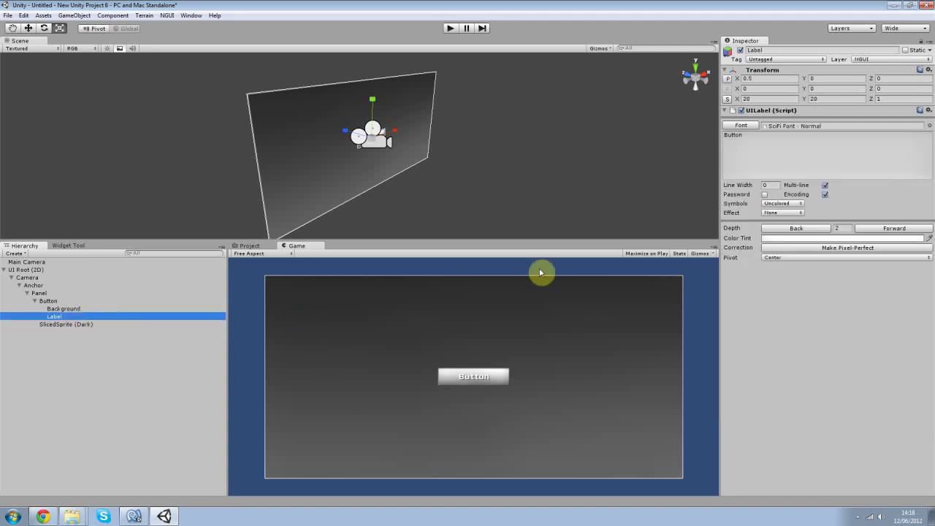
{"action": "left_click", "coordinate": [97, 309]}
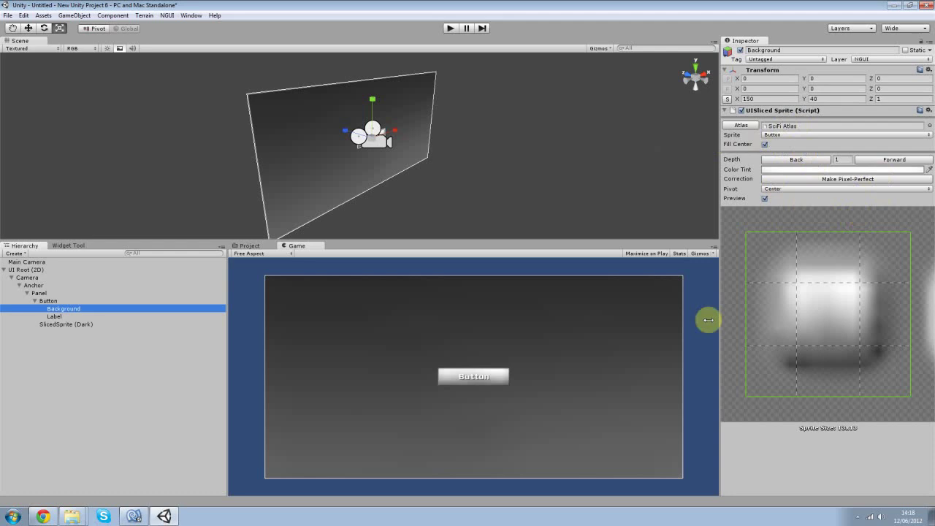
{"action": "left_click", "coordinate": [65, 317]}
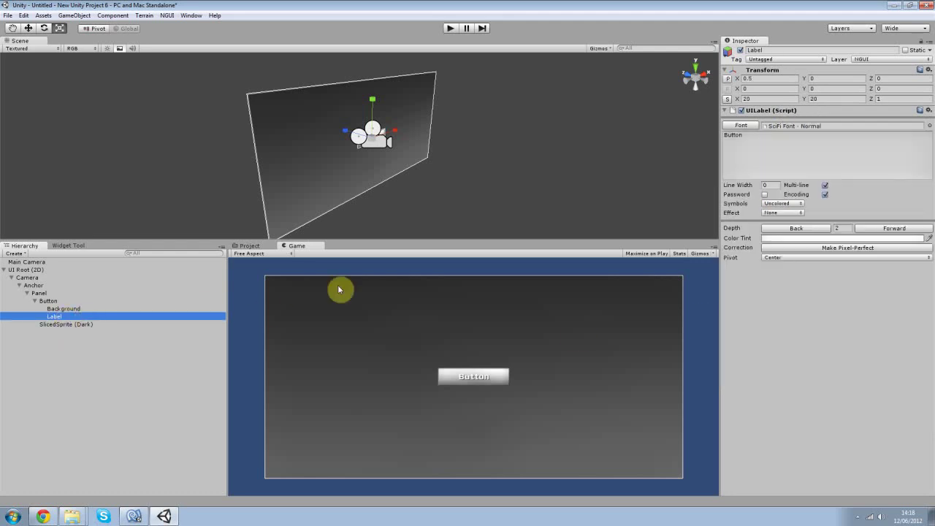
{"action": "left_click", "coordinate": [741, 126]}
{"action": "left_click", "coordinate": [515, 97]}
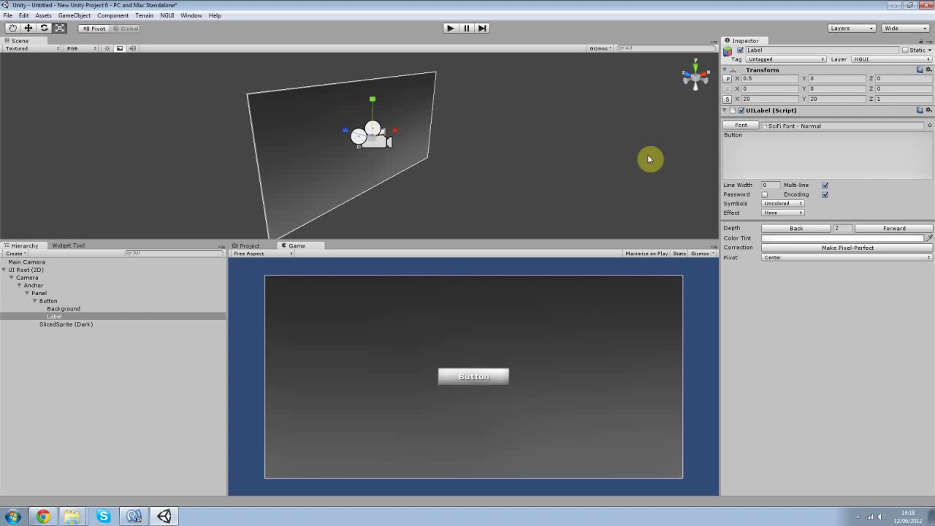
{"action": "left_click", "coordinate": [802, 143]}
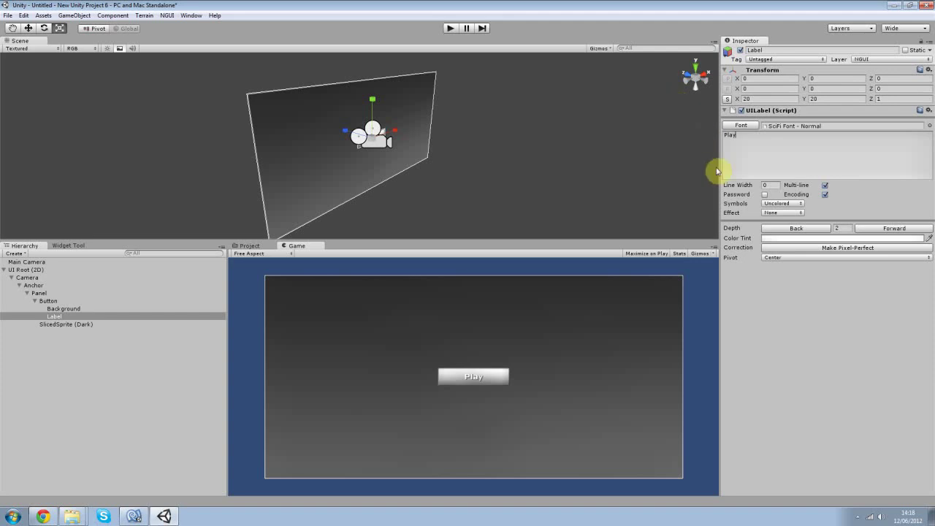
Tint the Play label yellow-green (R173 G255 B0) after trying red, blue and green
{"action": "left_click", "coordinate": [811, 238]}
{"action": "left_click_drag", "start_coordinate": [58, 41], "coordinate": [9, 40]}
{"action": "left_click", "coordinate": [85, 62]}
{"action": "left_click", "coordinate": [88, 79]}
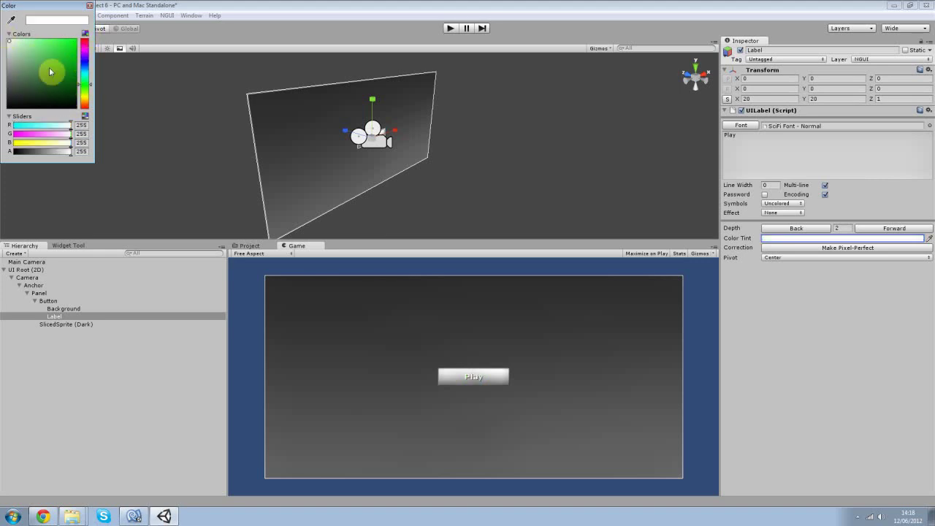
{"action": "left_click", "coordinate": [85, 93]}
{"action": "left_click_drag", "start_coordinate": [76, 88], "coordinate": [85, 42]}
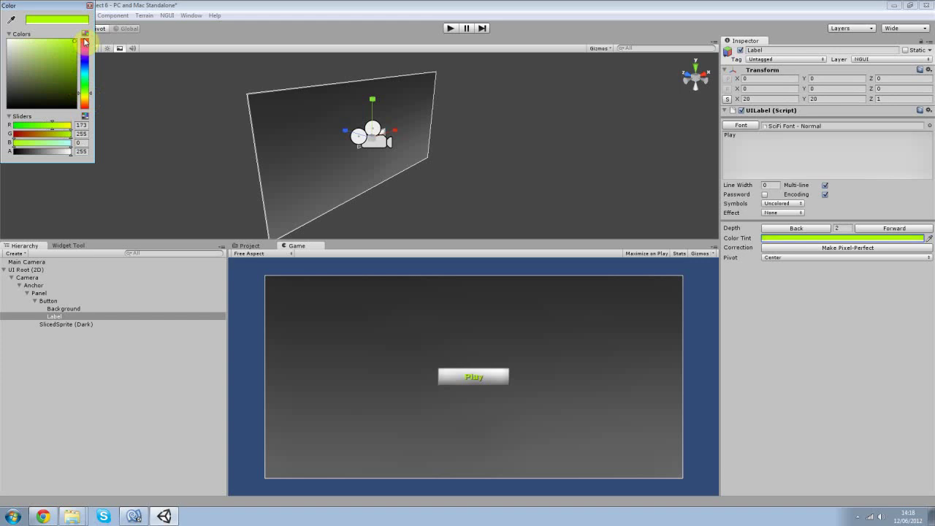
{"action": "left_click", "coordinate": [90, 5]}
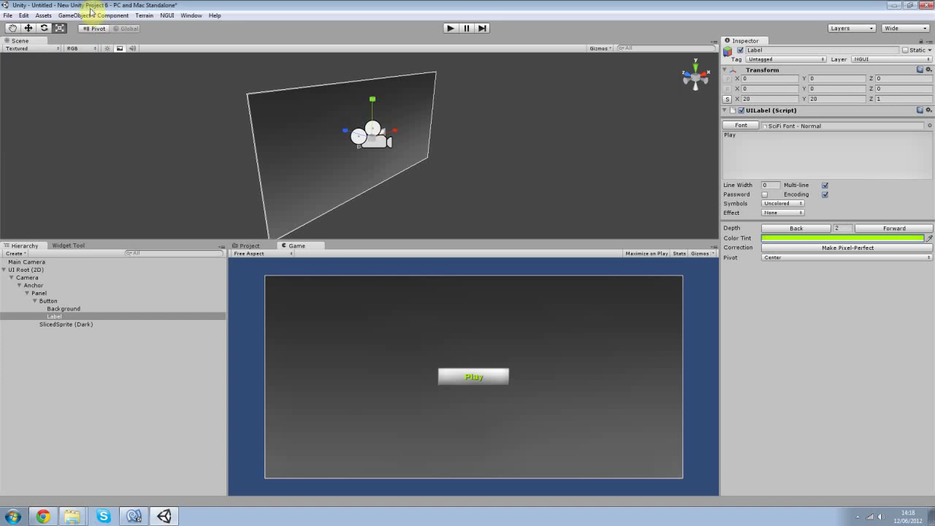
Set the label's Effect to Outline, try Colored and Uncolored symbols, and test Password masking
{"action": "left_click", "coordinate": [771, 214]}
{"action": "left_click", "coordinate": [782, 235]}
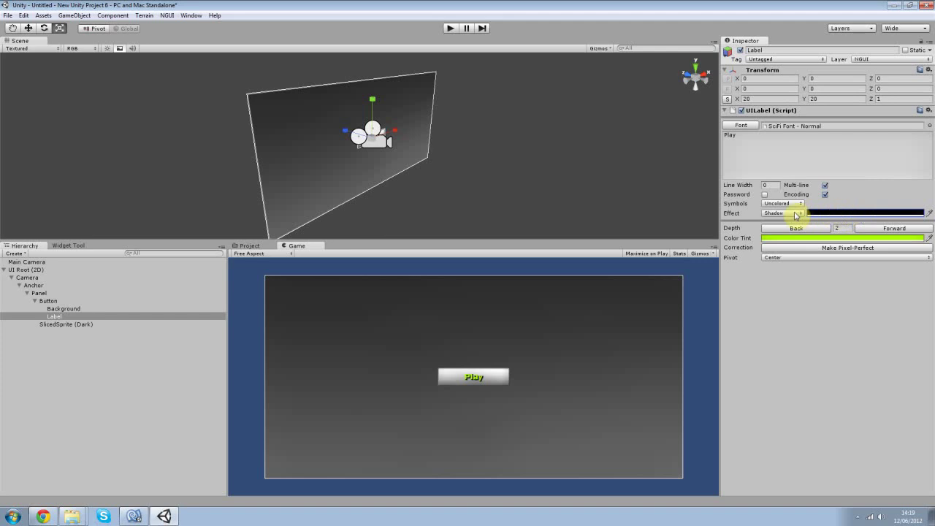
{"action": "left_click", "coordinate": [785, 213]}
{"action": "left_click", "coordinate": [789, 245]}
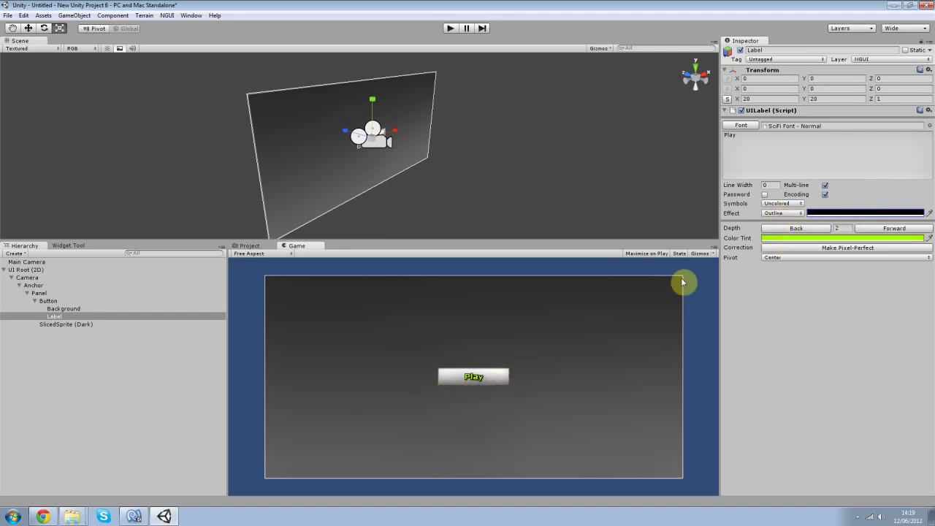
{"action": "left_click", "coordinate": [782, 205]}
{"action": "left_click", "coordinate": [782, 235]}
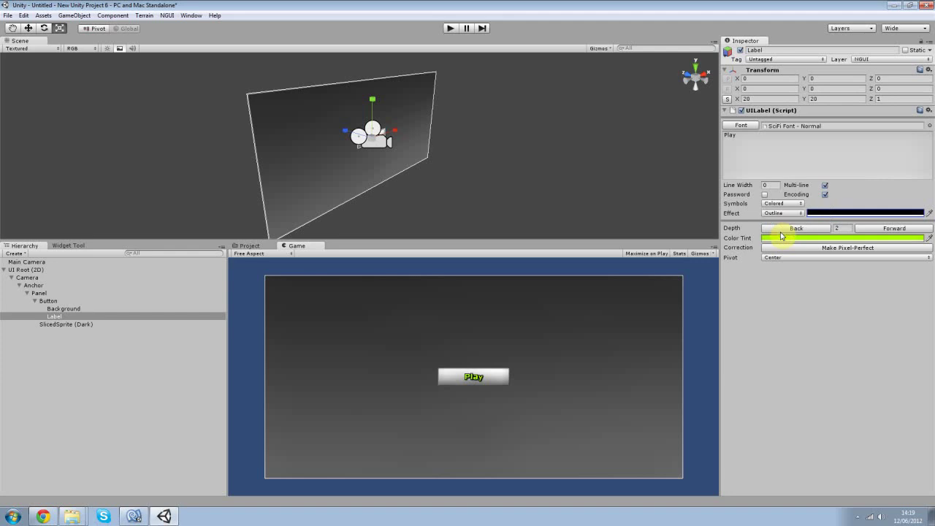
{"action": "left_click", "coordinate": [778, 204]}
{"action": "left_click", "coordinate": [779, 226]}
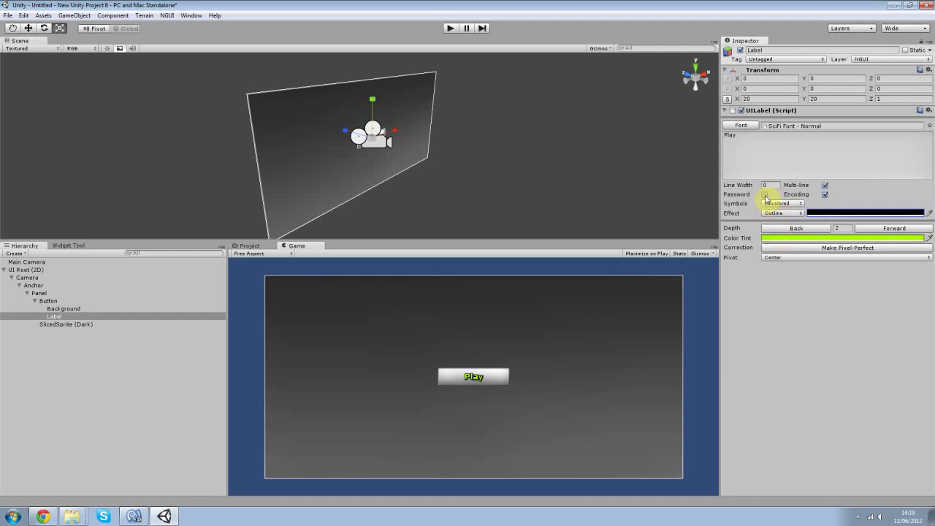
{"action": "left_click", "coordinate": [765, 196]}
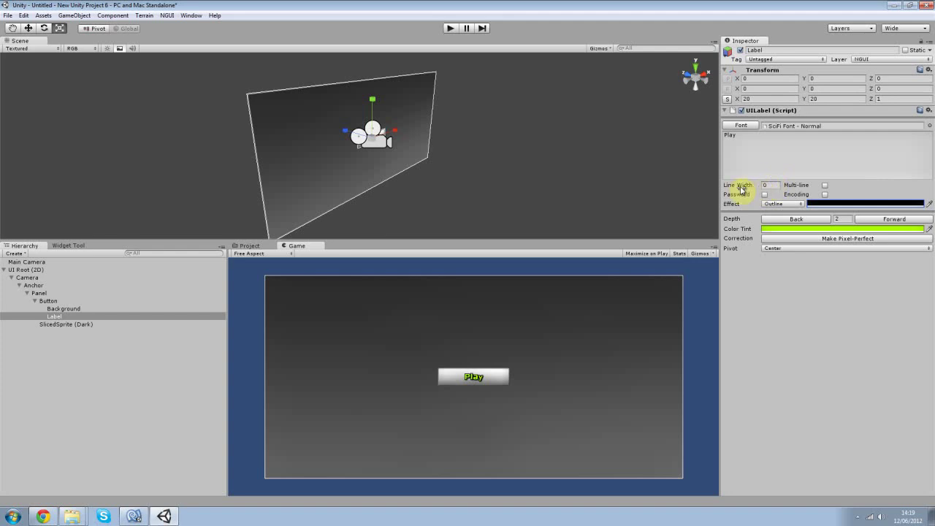
Set the Play label's Line Width to 48 and turn off Multi-line
{"action": "left_click_drag", "start_coordinate": [739, 188], "coordinate": [768, 184]}
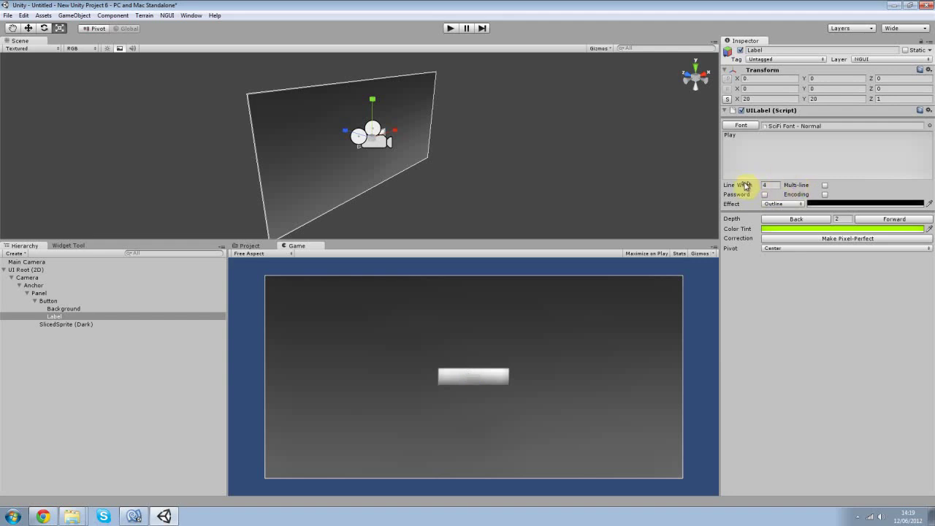
{"action": "type", "text": "0"}
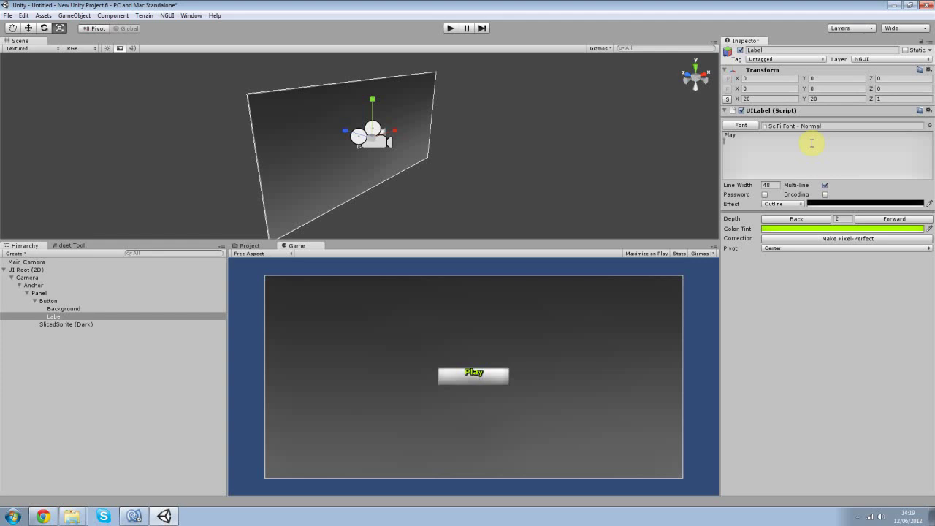
{"action": "left_click", "coordinate": [825, 186]}
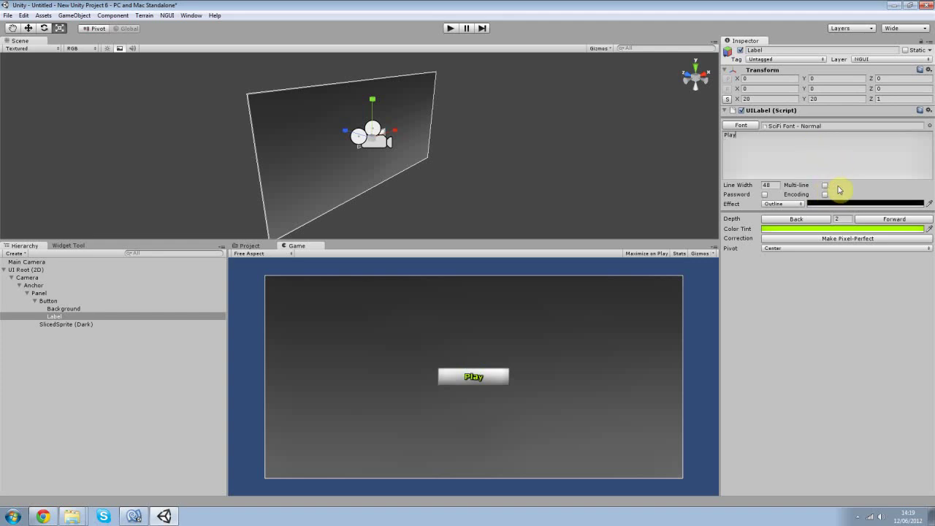
Inspect the Button's children and move the Play label's depth behind the background
{"action": "left_click", "coordinate": [52, 325]}
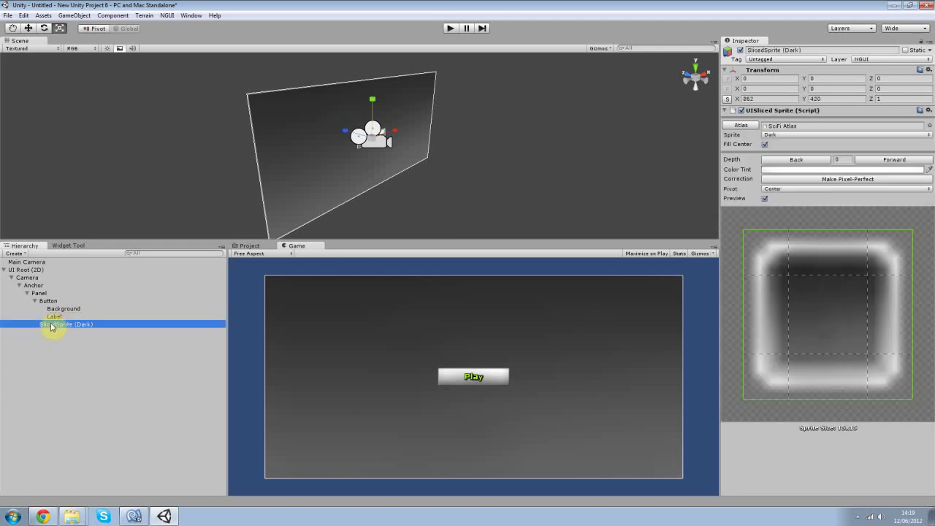
{"action": "left_click", "coordinate": [58, 309]}
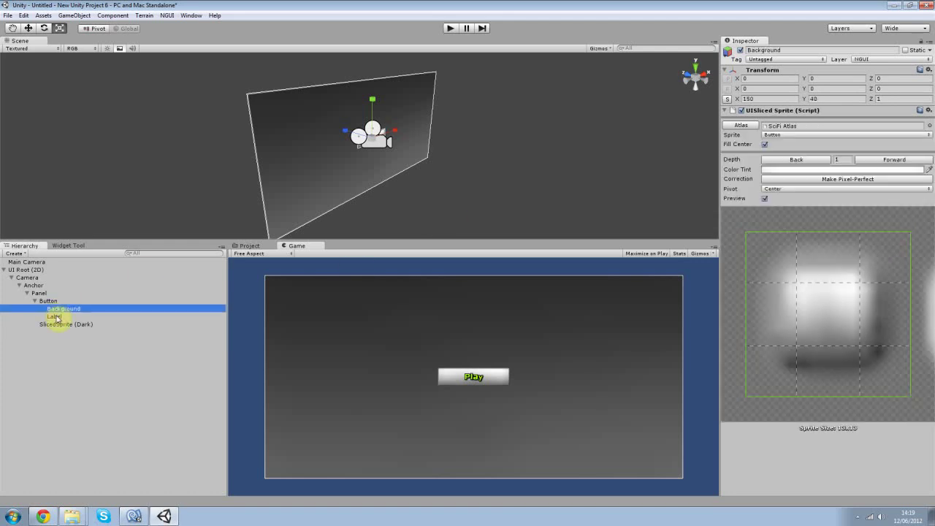
{"action": "left_click", "coordinate": [56, 316]}
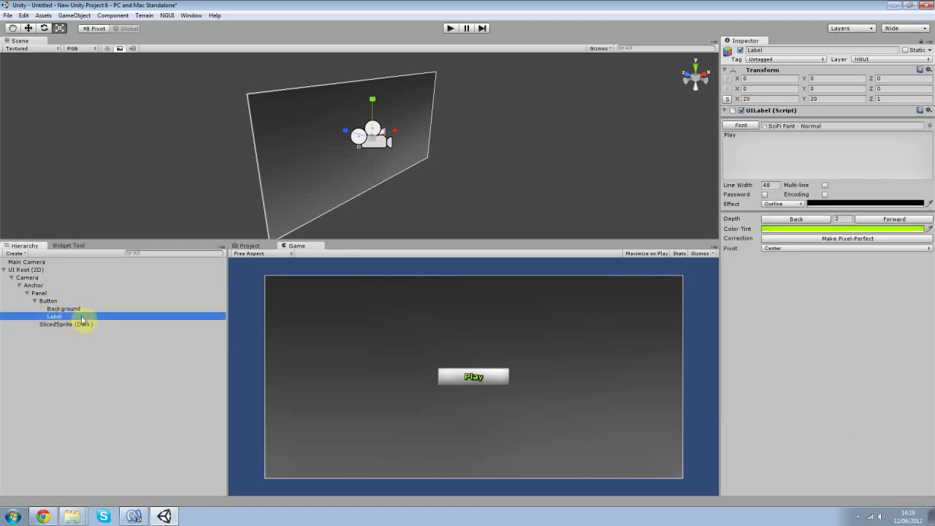
{"action": "left_click", "coordinate": [794, 220]}
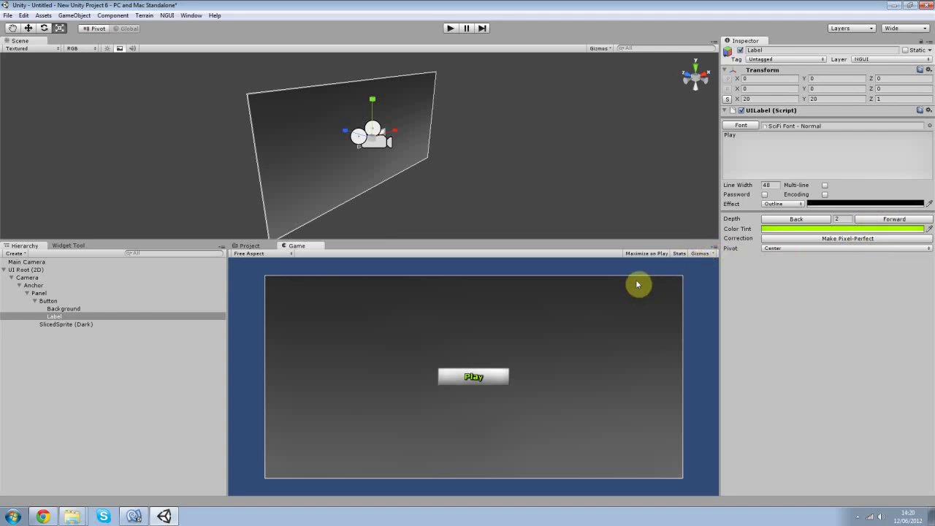
Select and collapse the Button, review its UIButton scripts, and bring up the NGUI menu
{"action": "left_click", "coordinate": [73, 308]}
{"action": "left_click", "coordinate": [43, 300]}
{"action": "left_click", "coordinate": [35, 301]}
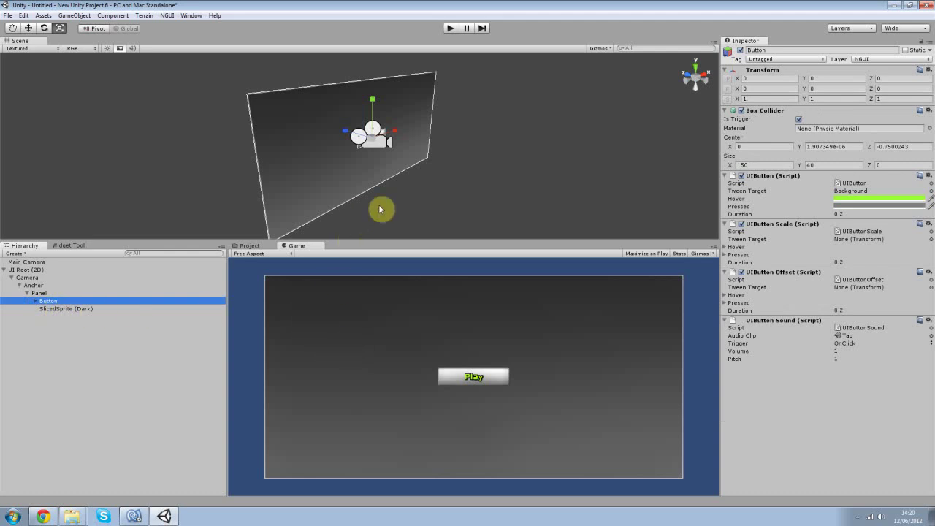
{"action": "left_click", "coordinate": [857, 516]}
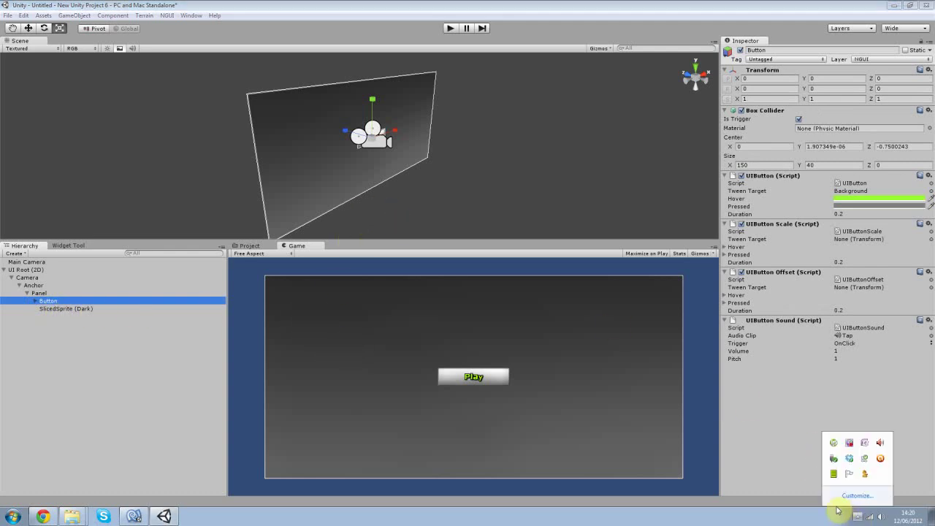
{"action": "left_click", "coordinate": [854, 444]}
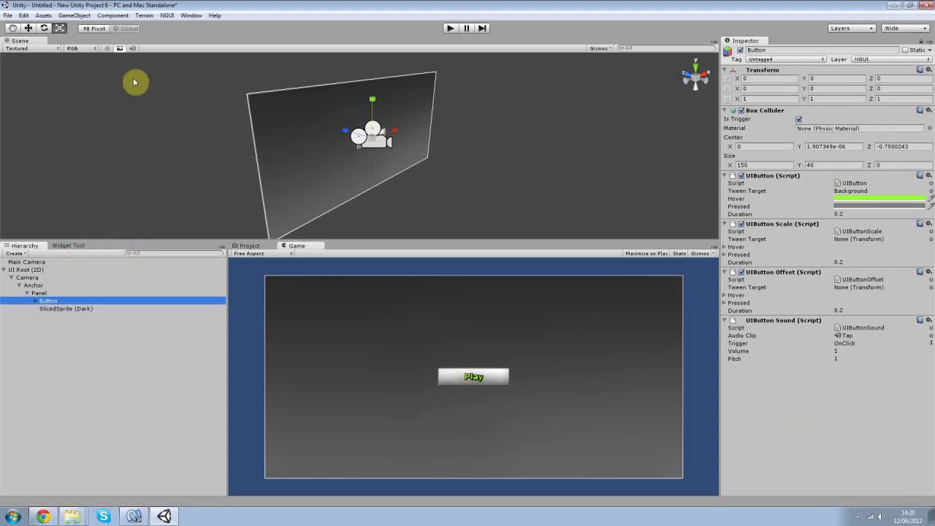
{"action": "left_click", "coordinate": [167, 15]}
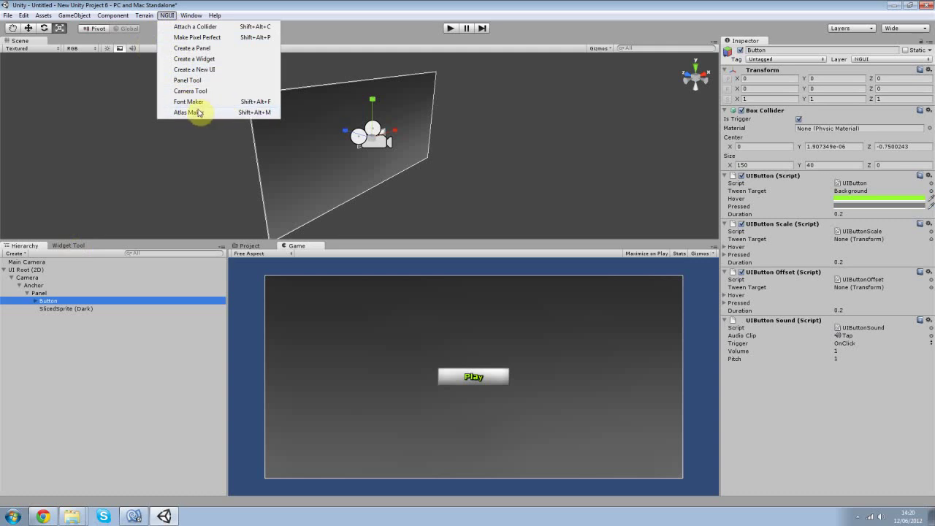
View the SciFi Atlas's nine 512x512 sprites in the NGUI Atlas Maker, then close it
{"action": "left_click", "coordinate": [73, 310]}
{"action": "left_click", "coordinate": [73, 300]}
{"action": "left_click", "coordinate": [167, 15]}
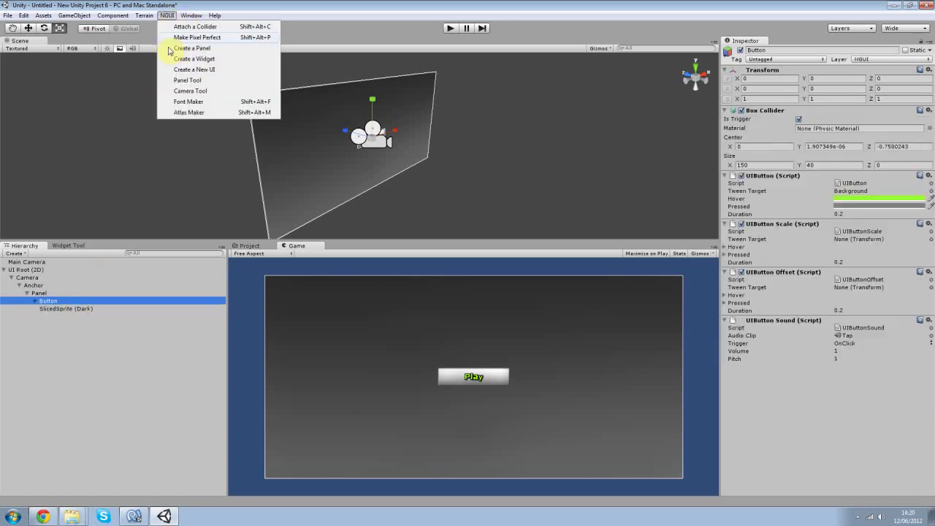
{"action": "left_click", "coordinate": [186, 113]}
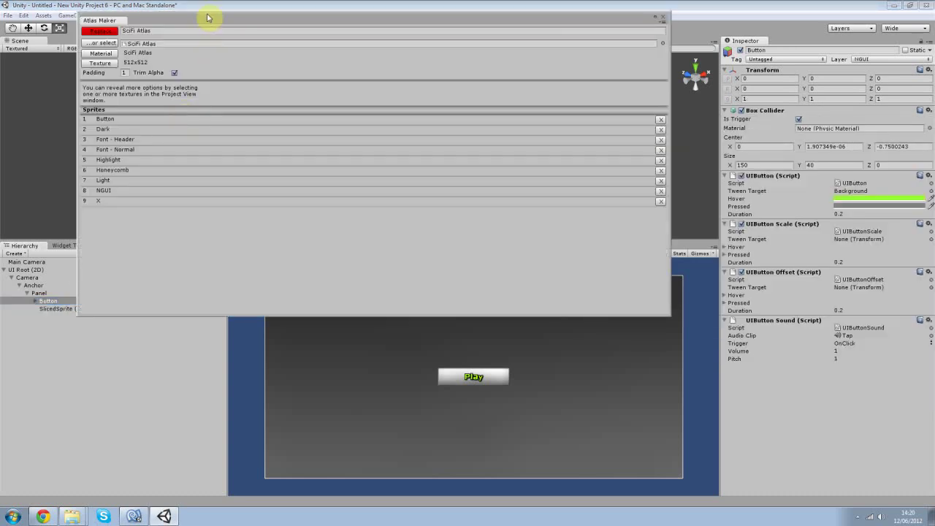
{"action": "left_click_drag", "start_coordinate": [209, 17], "coordinate": [209, 56]}
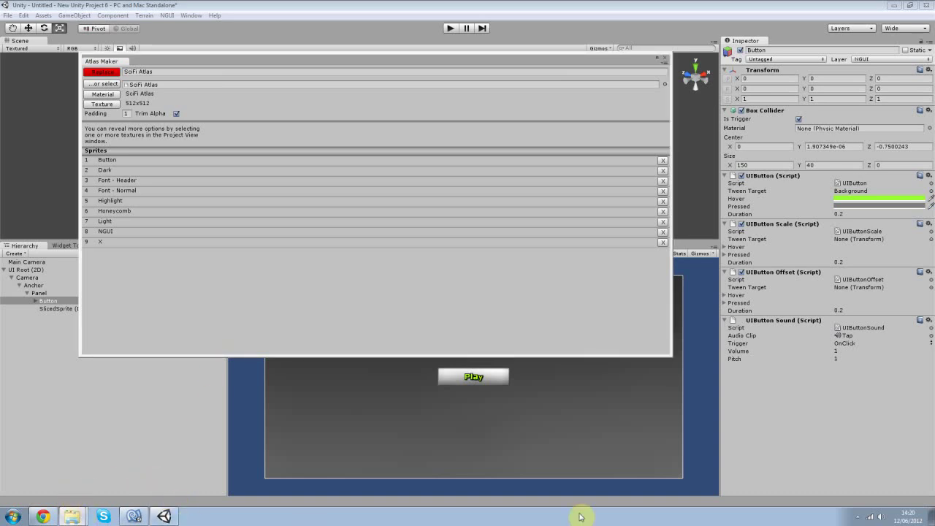
{"action": "left_click", "coordinate": [857, 517]}
{"action": "right_click", "coordinate": [852, 444]}
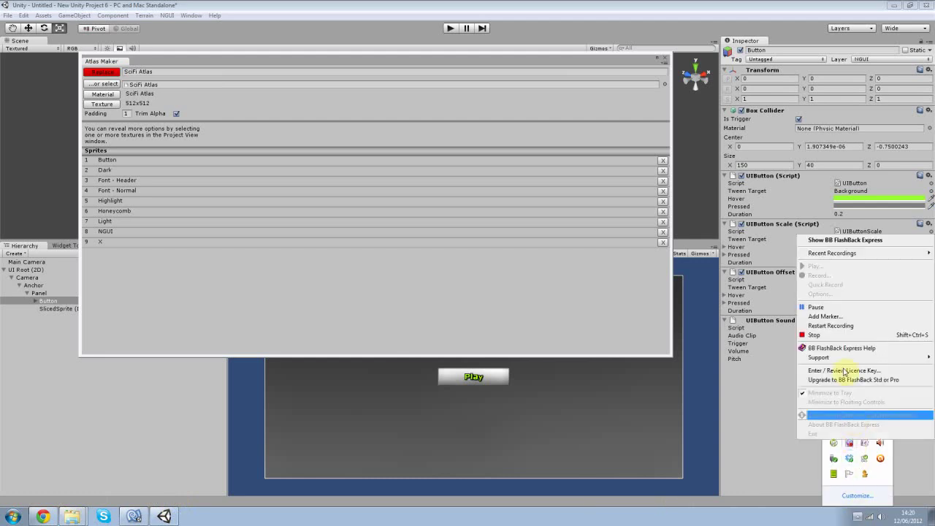
{"action": "left_click", "coordinate": [826, 317]}
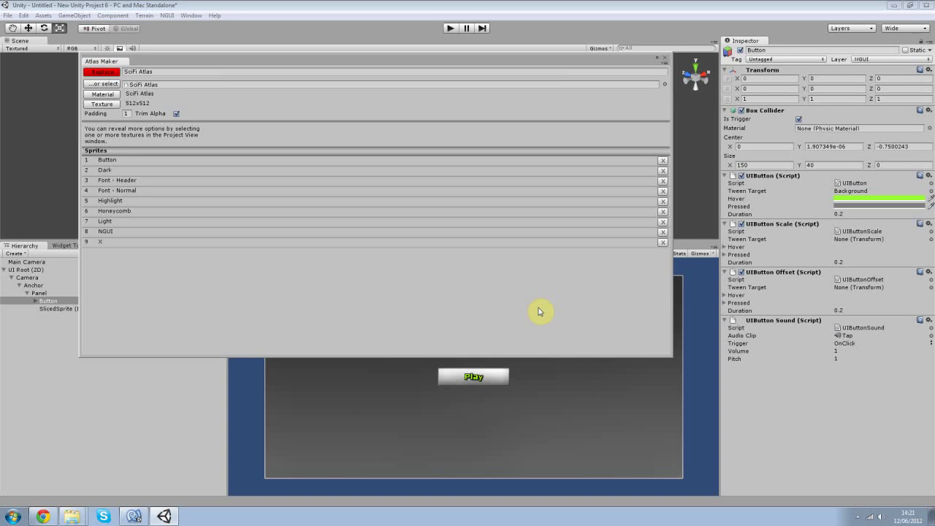
{"action": "left_click", "coordinate": [664, 57]}
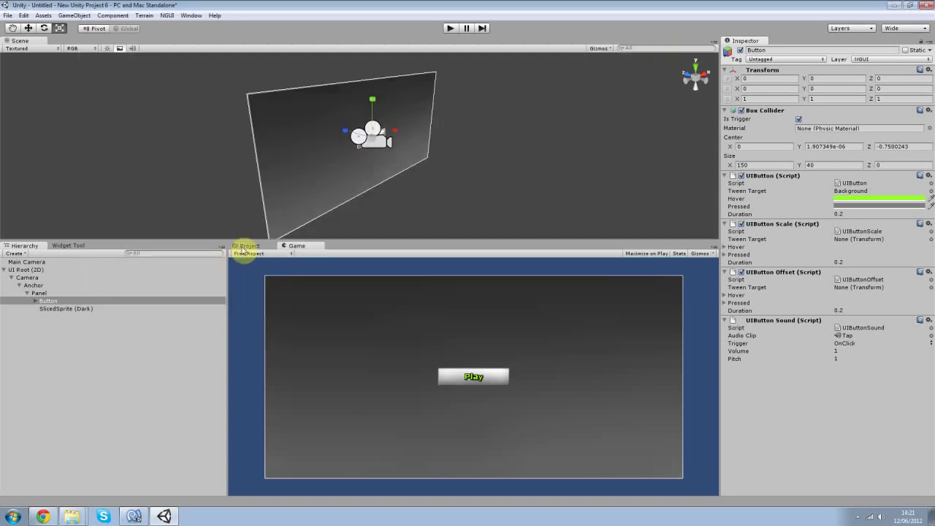
Browse the project's icon textures from Inv_sword_BroadSword up to EquipmentIcons
{"action": "left_click", "coordinate": [244, 246]}
{"action": "left_click", "coordinate": [281, 302]}
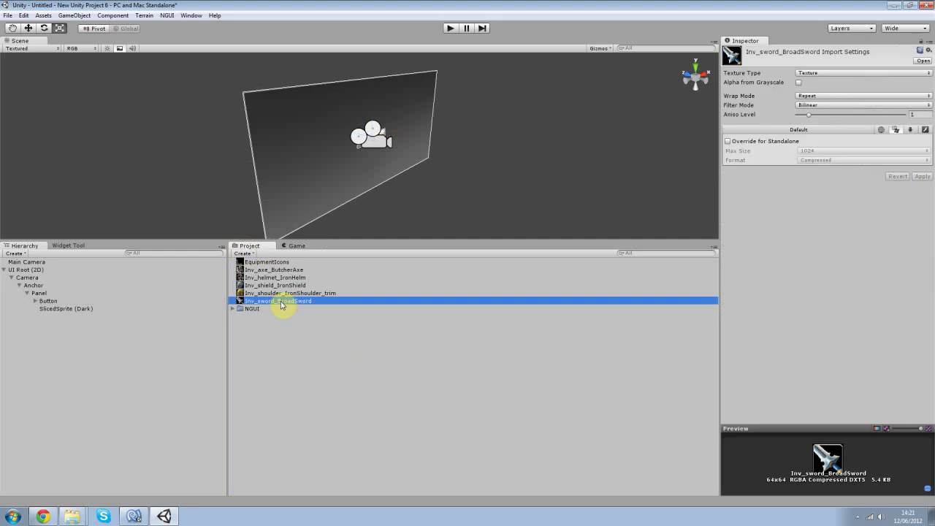
{"action": "key", "text": "Up"}
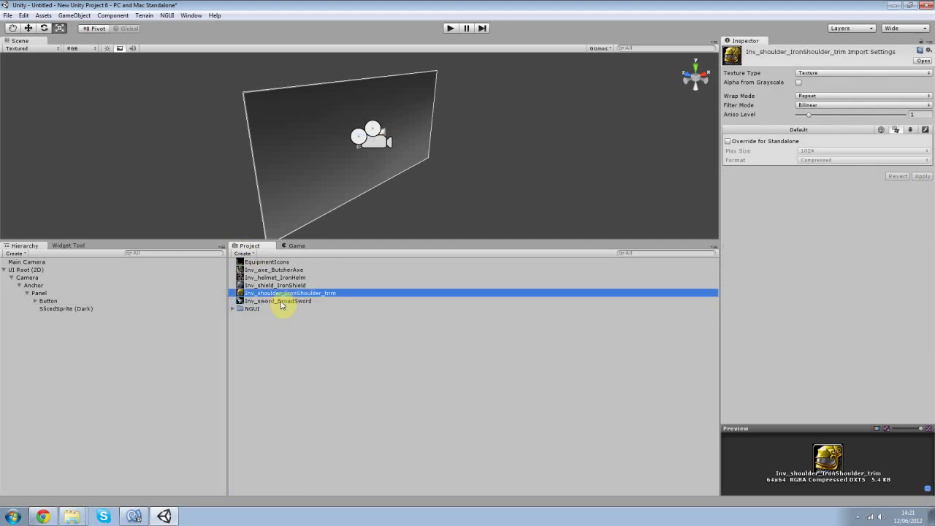
{"action": "key", "text": "Up"}
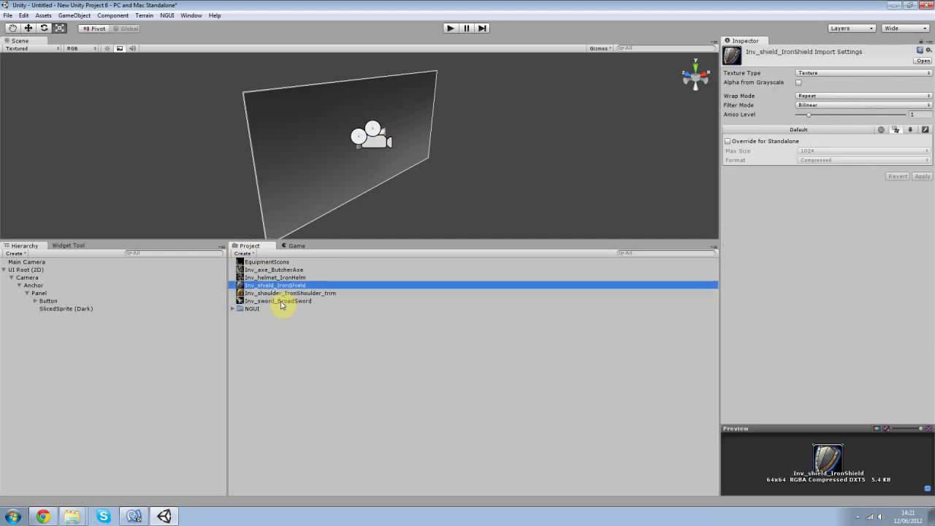
{"action": "key", "text": "Up"}
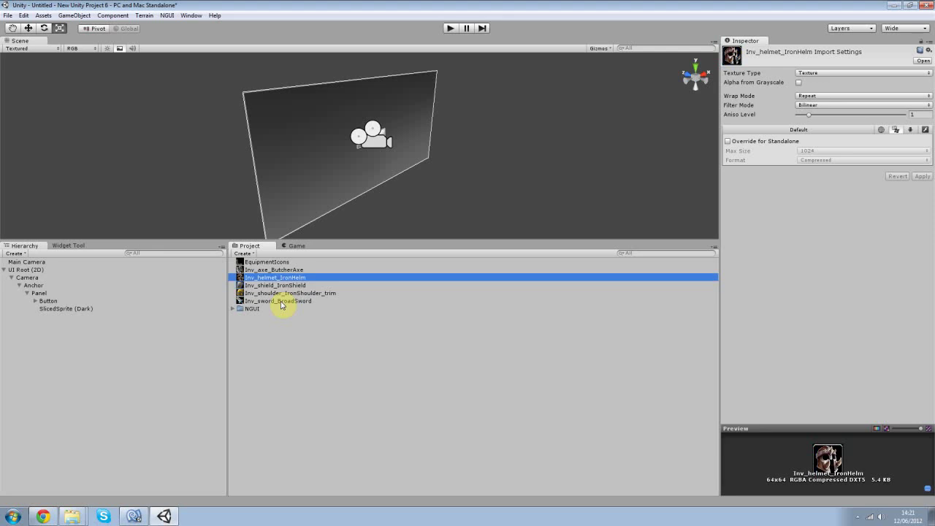
{"action": "key", "text": "Up"}
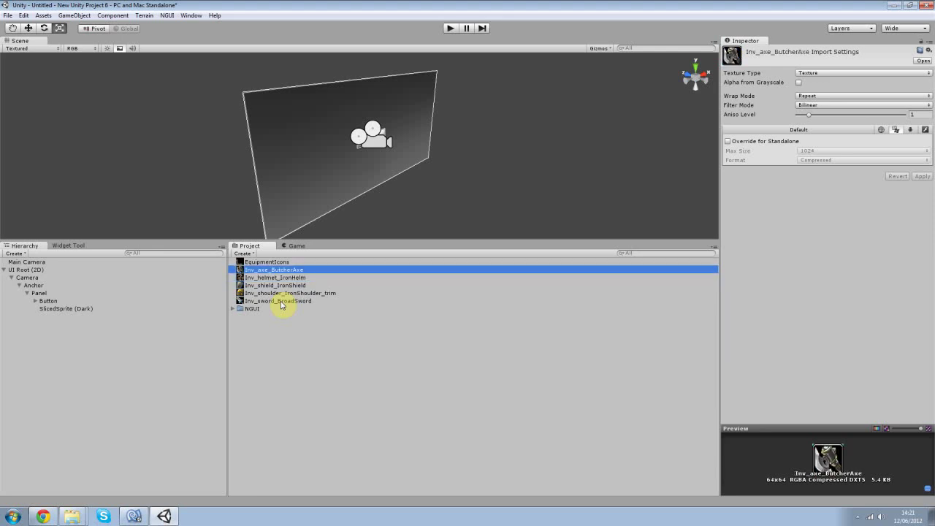
{"action": "key", "text": "Up"}
{"action": "key", "text": "Down"}
Delete the EquipmentIcons texture, leaving five 64x64 icons, and reopen the Atlas Maker
{"action": "left_click", "coordinate": [296, 262]}
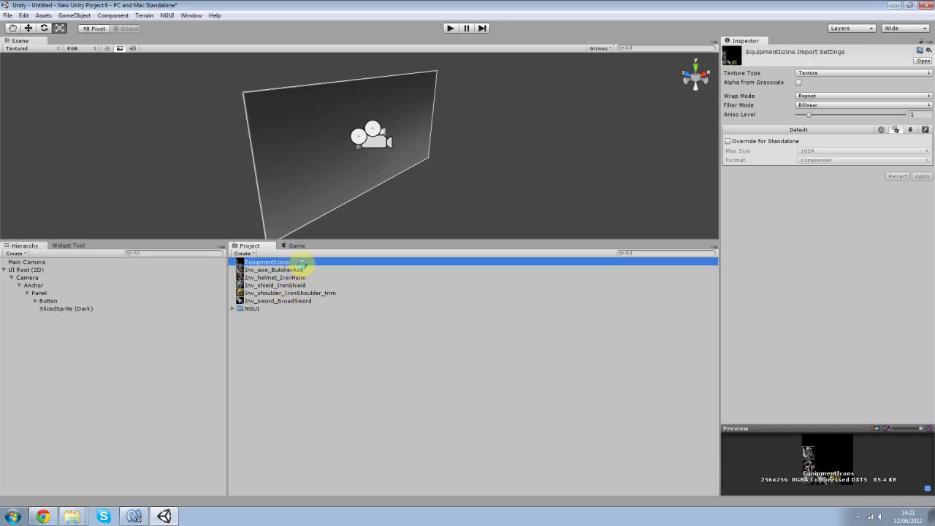
{"action": "key", "text": "Delete"}
{"action": "left_click", "coordinate": [292, 293]}
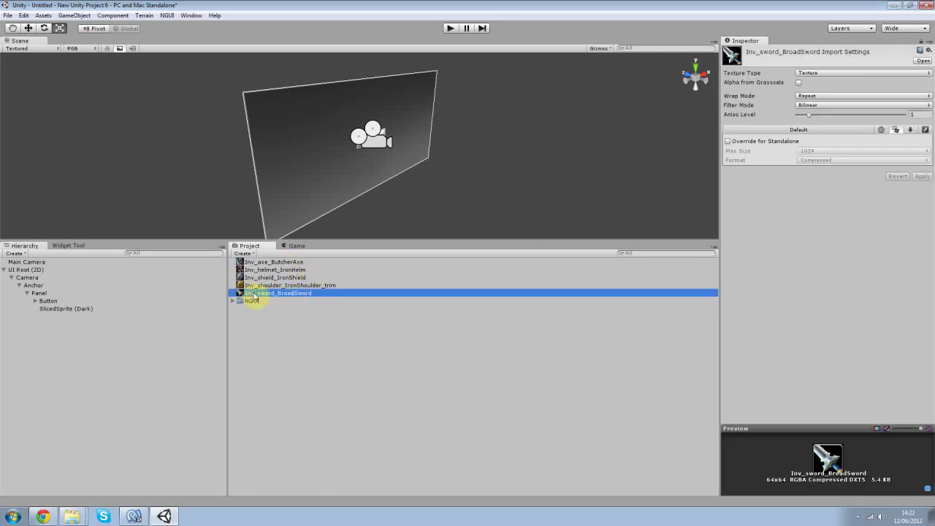
{"action": "key", "text": "Up"}
{"action": "key", "text": "Up"}
{"action": "key", "text": "Up"}
{"action": "key", "text": "Up"}
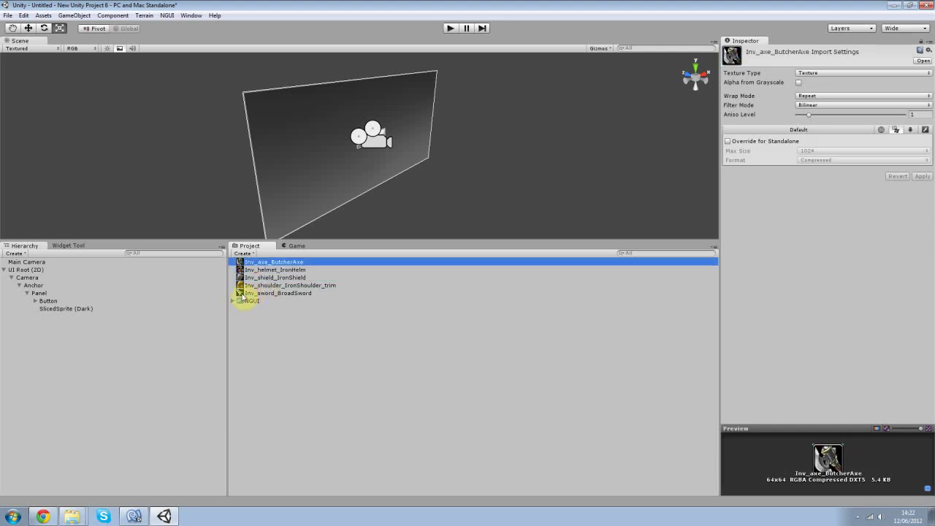
{"action": "left_click", "coordinate": [264, 344]}
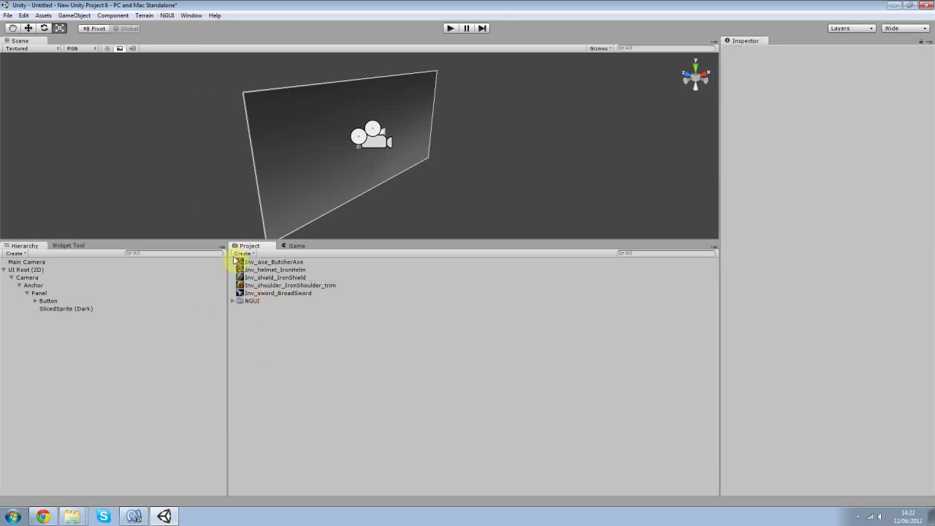
{"action": "left_click", "coordinate": [167, 16]}
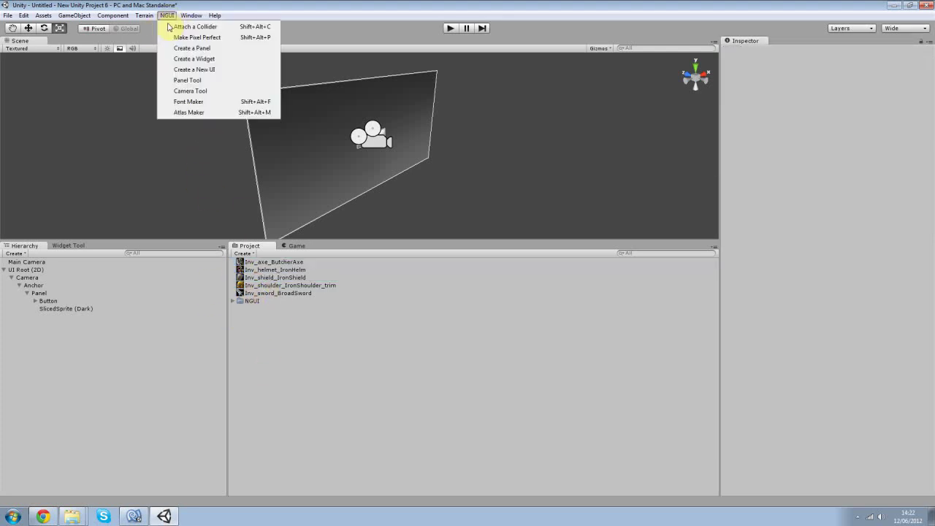
{"action": "left_click", "coordinate": [189, 112]}
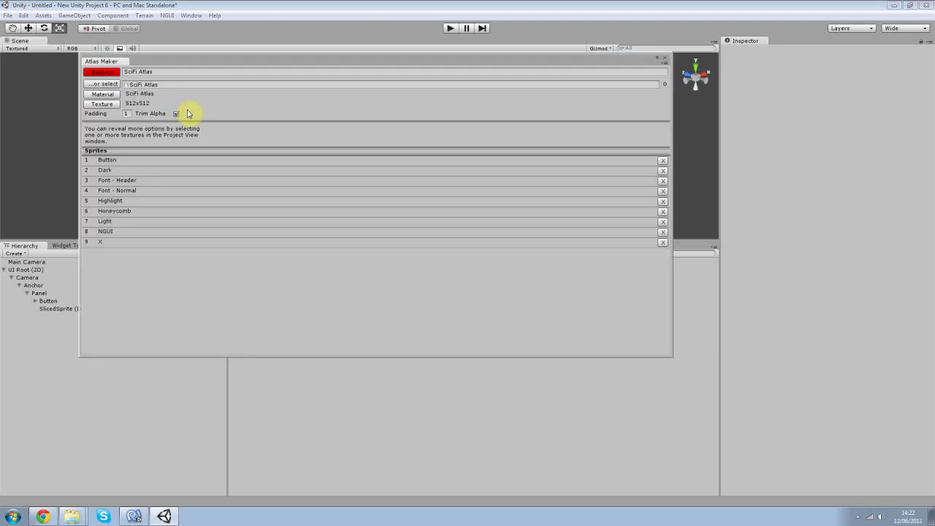
Clear the Atlas Maker's atlas to None, collapse the NGUI folder, and name the new atlas Icons
{"action": "left_click", "coordinate": [152, 85]}
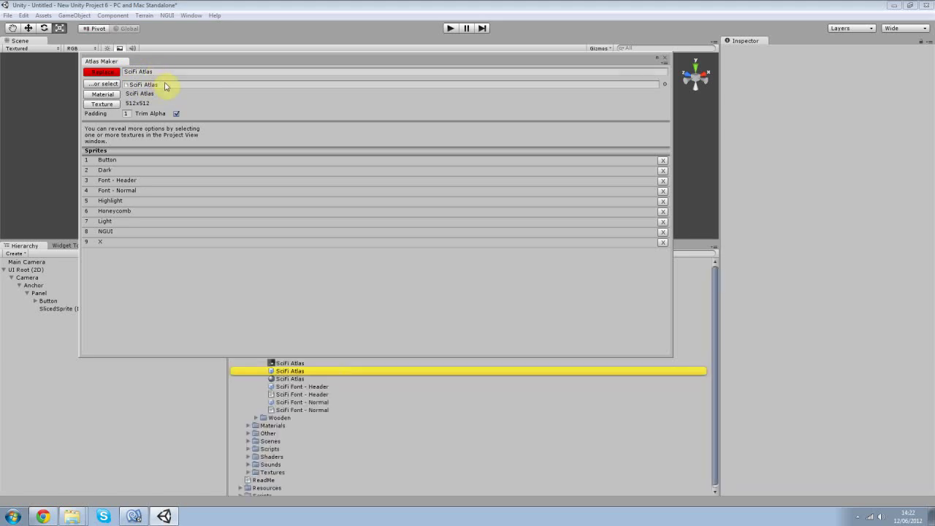
{"action": "key", "text": "Delete"}
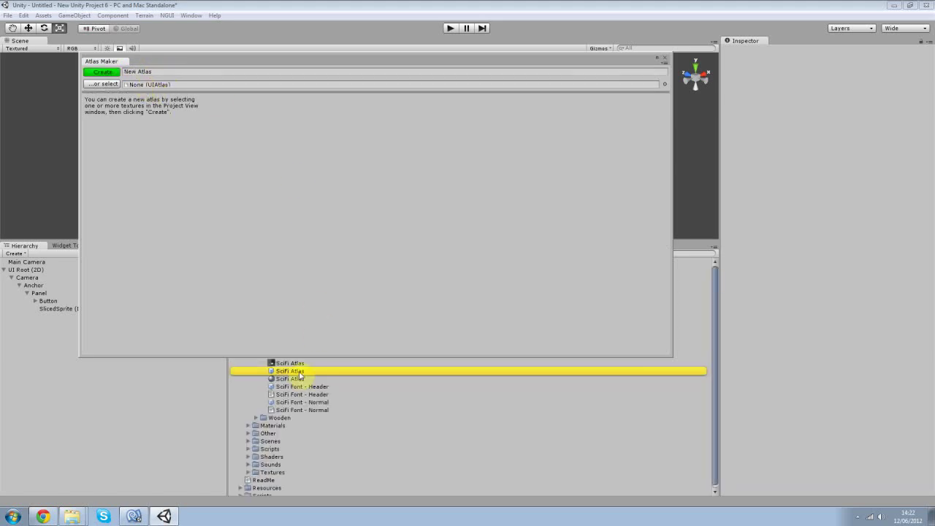
{"action": "left_click", "coordinate": [288, 394]}
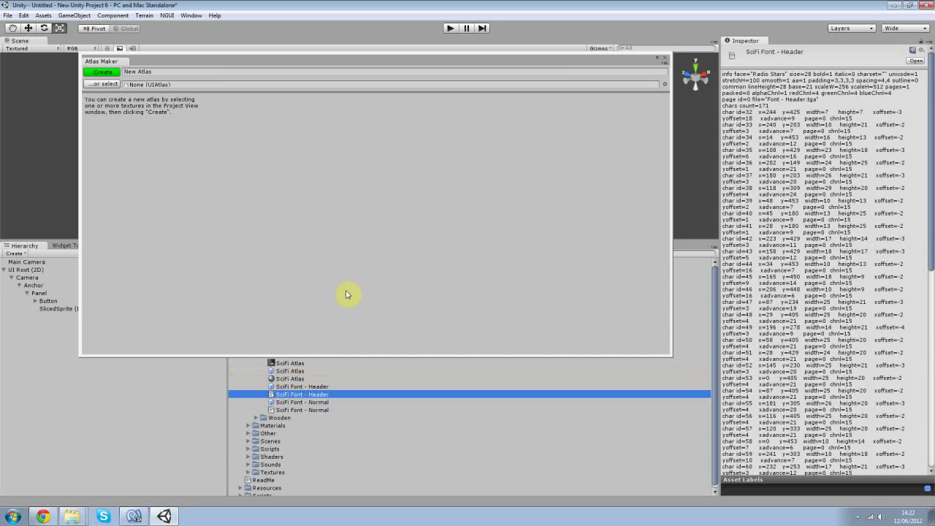
{"action": "left_click_drag", "start_coordinate": [325, 356], "coordinate": [320, 230]}
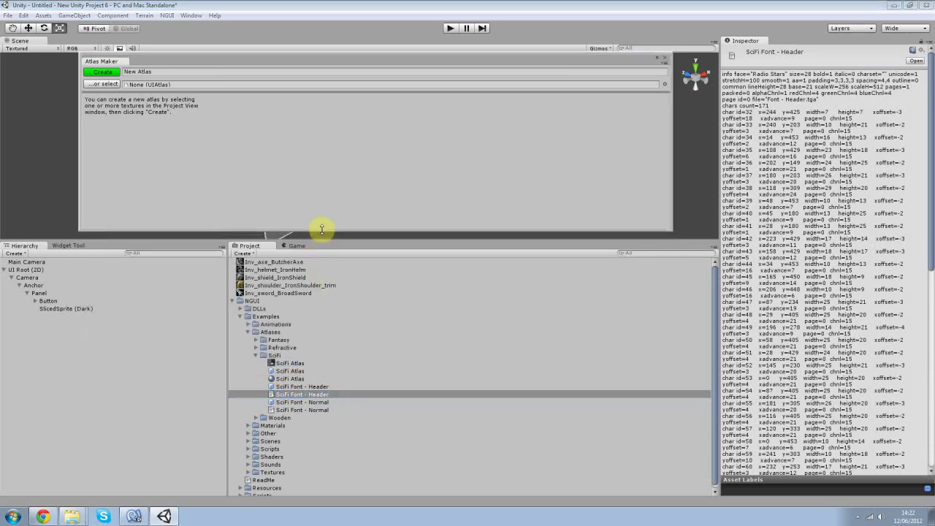
{"action": "left_click", "coordinate": [233, 301]}
{"action": "left_click", "coordinate": [267, 370]}
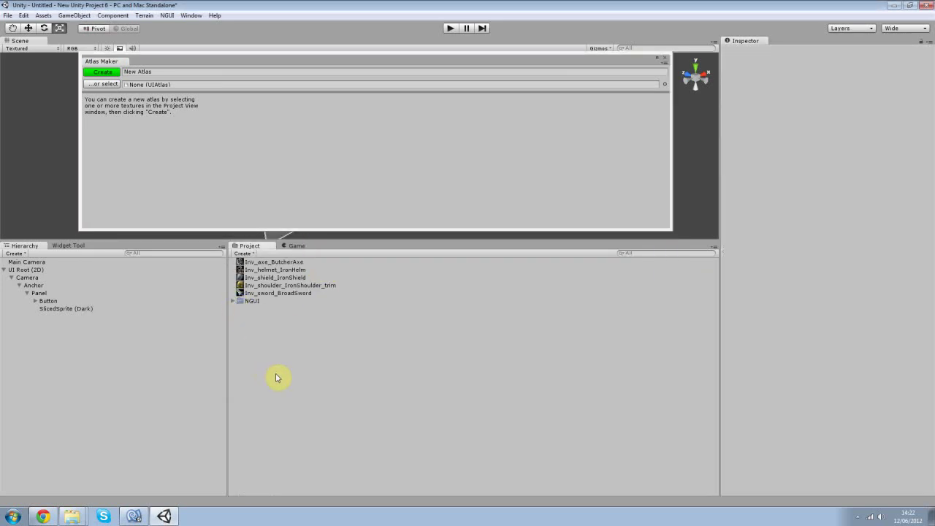
{"action": "left_click", "coordinate": [135, 71]}
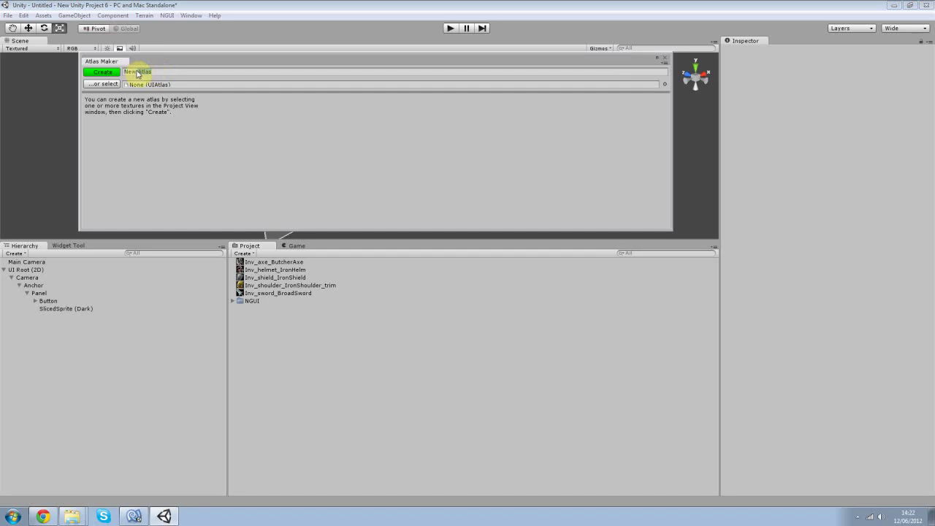
{"action": "type", "text": "N"}
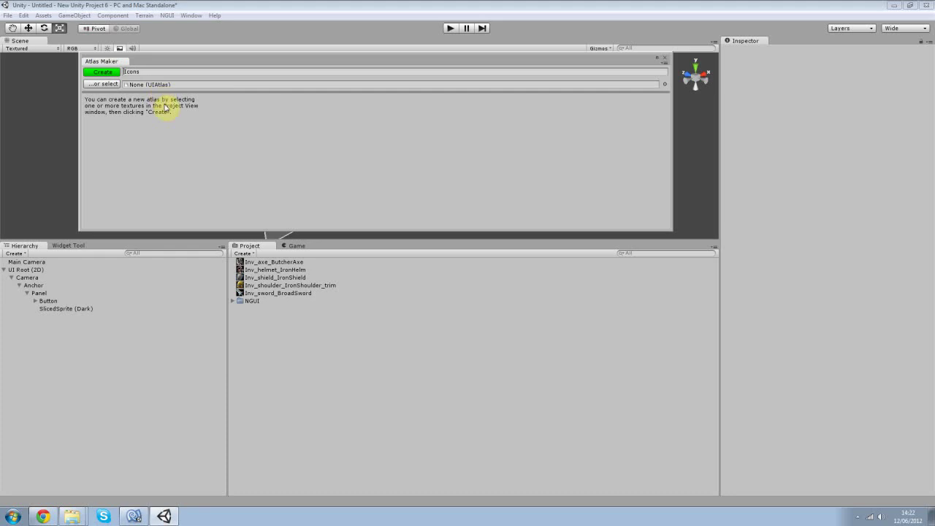
Create the Icons atlas and build it with the Inv_sword_BroadSword sprite on a 128x128 texture
{"action": "left_click", "coordinate": [102, 72]}
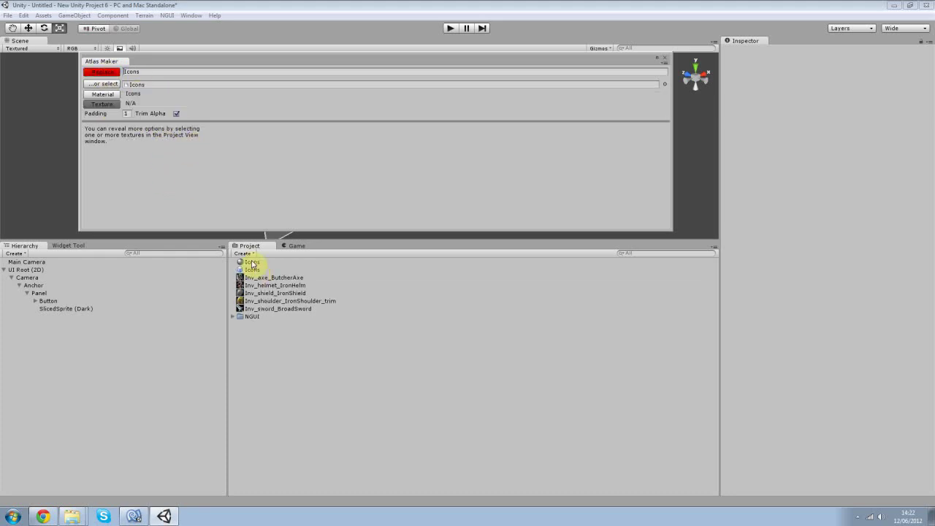
{"action": "left_click", "coordinate": [253, 262]}
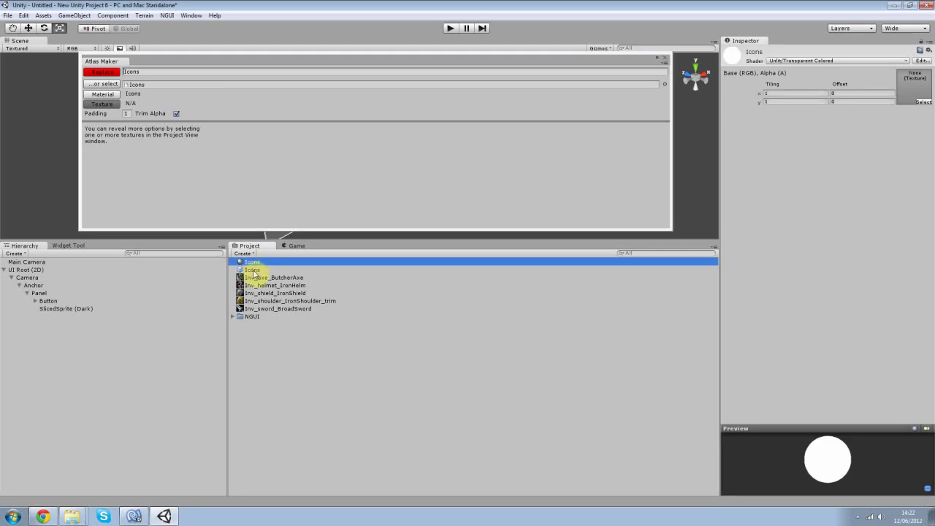
{"action": "left_click", "coordinate": [255, 270]}
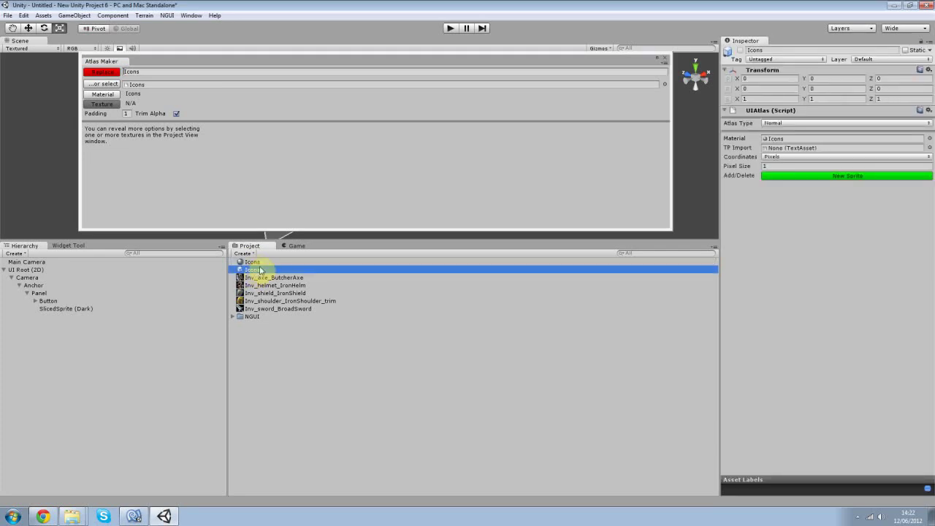
{"action": "left_click", "coordinate": [201, 196]}
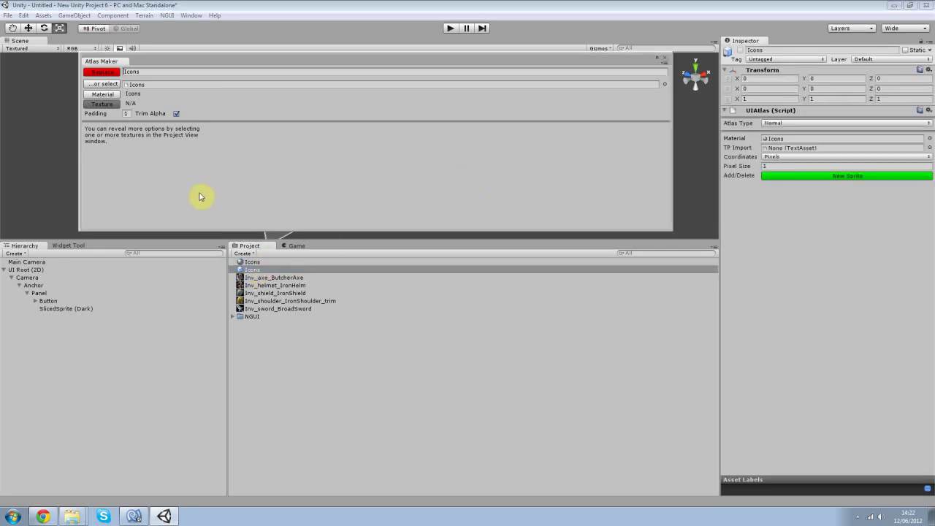
{"action": "left_click", "coordinate": [268, 309]}
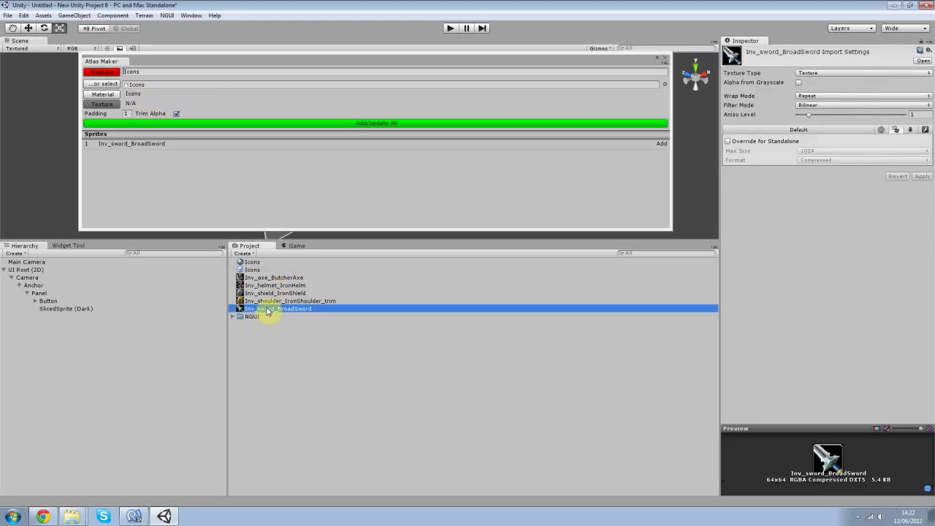
{"action": "left_click", "coordinate": [372, 125]}
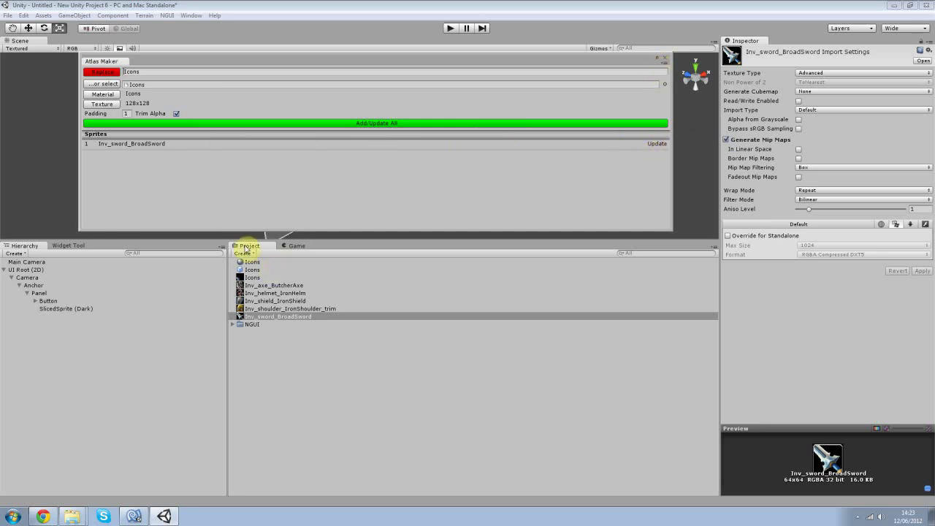
{"action": "left_click", "coordinate": [252, 261]}
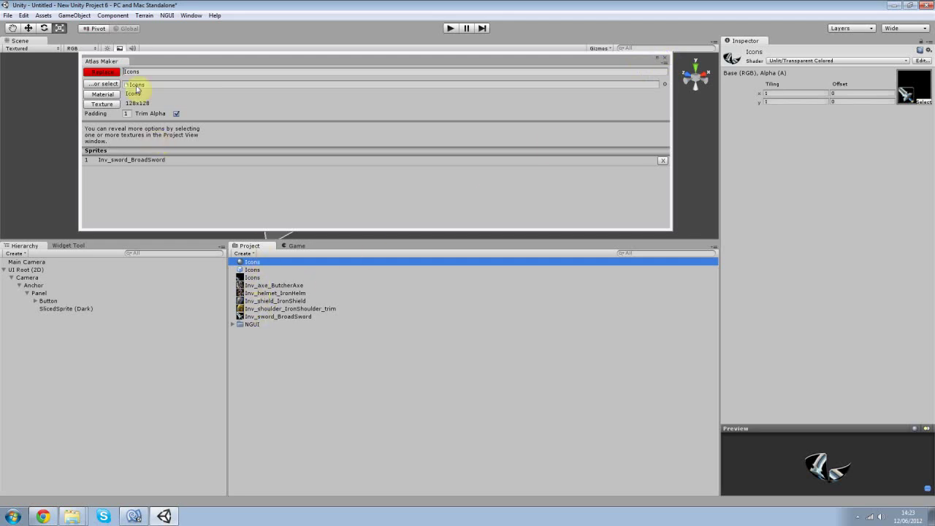
Reopen the Atlas Maker and select the shoulder, axe, helmet and shield icon textures
{"action": "left_click", "coordinate": [665, 58]}
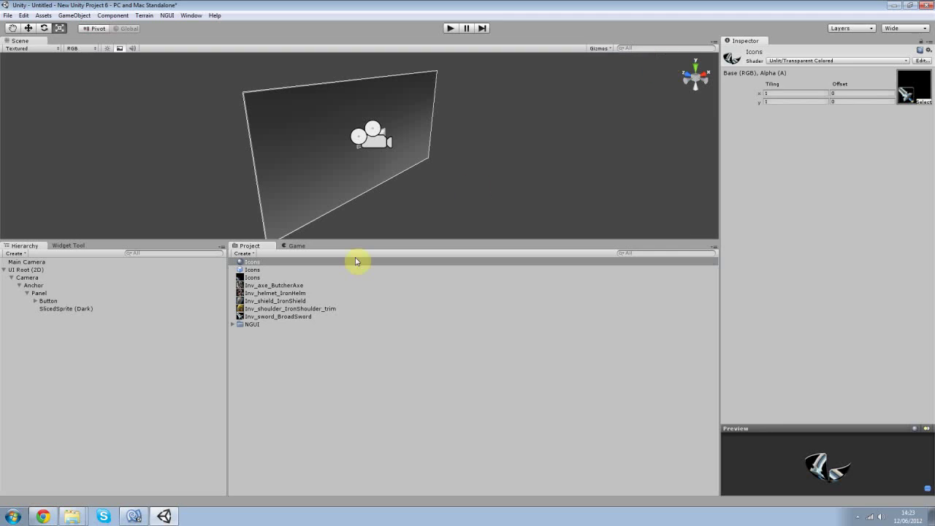
{"action": "left_click", "coordinate": [168, 16]}
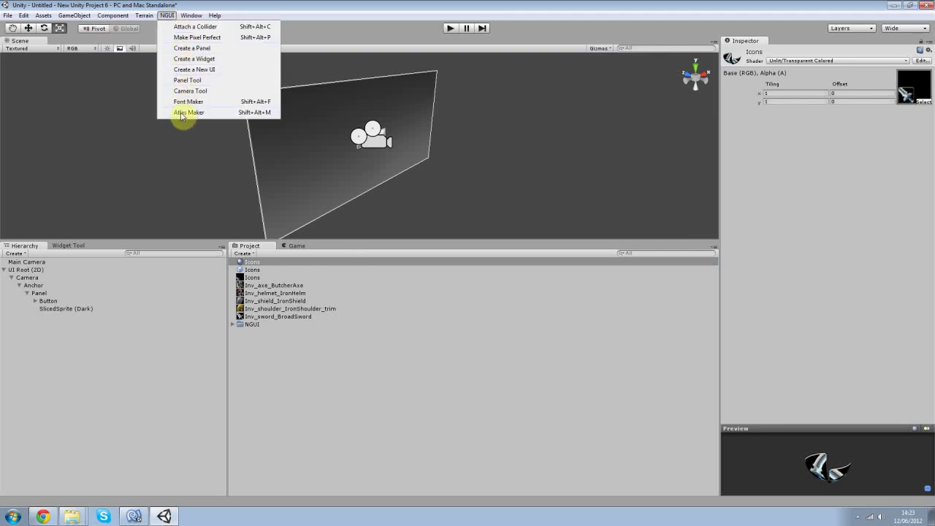
{"action": "left_click", "coordinate": [184, 113]}
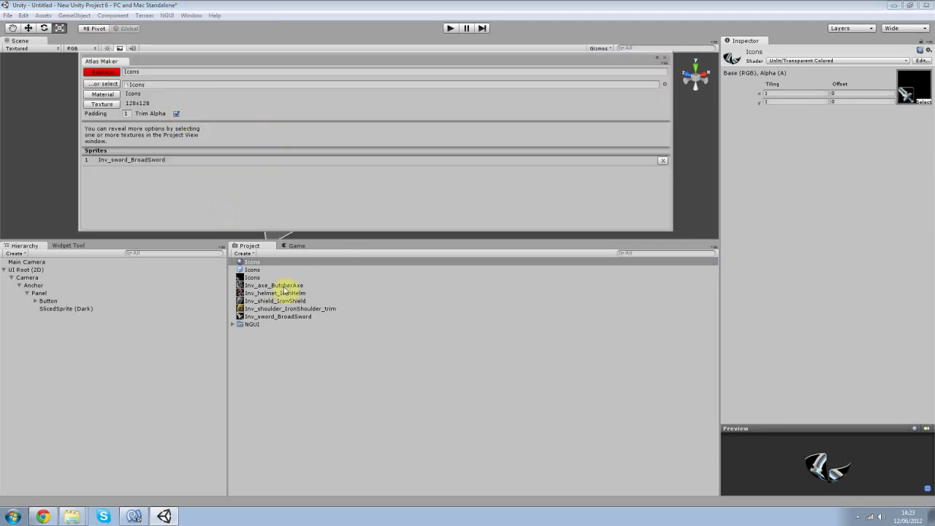
{"action": "left_click", "coordinate": [269, 309]}
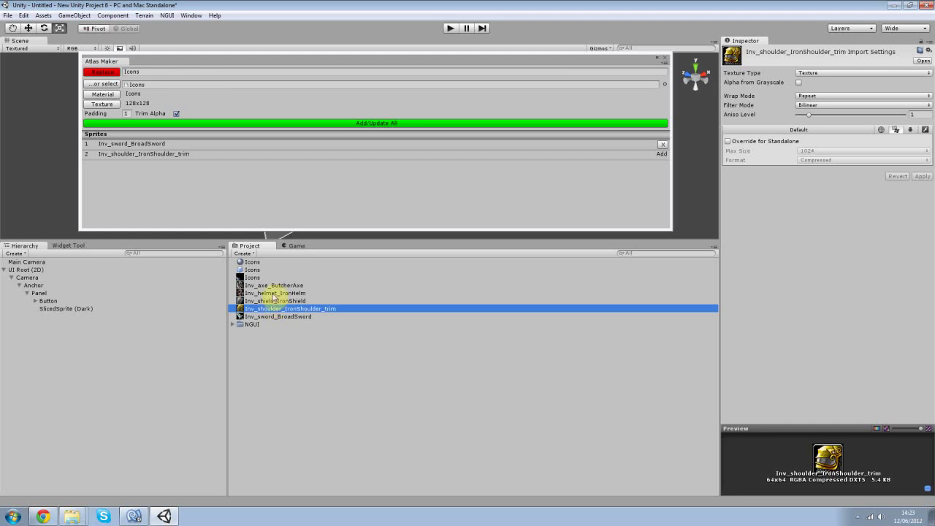
{"action": "left_click", "coordinate": [274, 285], "text": "shift"}
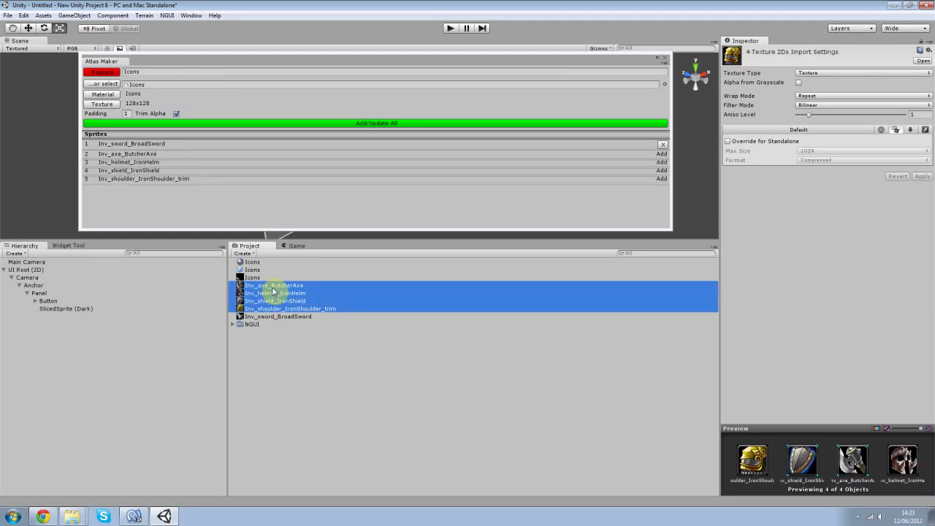
Rebuild the Icons atlas with all five icons and check the Icons material preview
{"action": "left_click", "coordinate": [363, 121]}
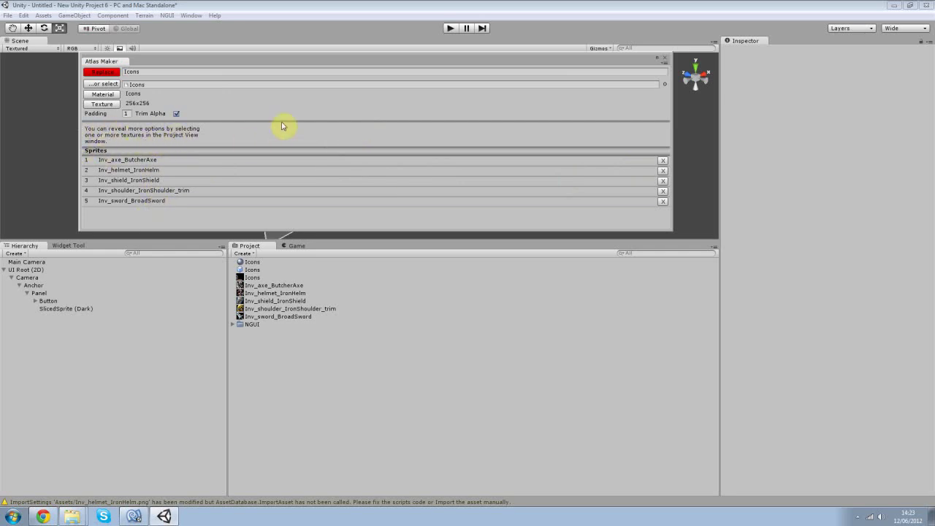
{"action": "left_click", "coordinate": [665, 58]}
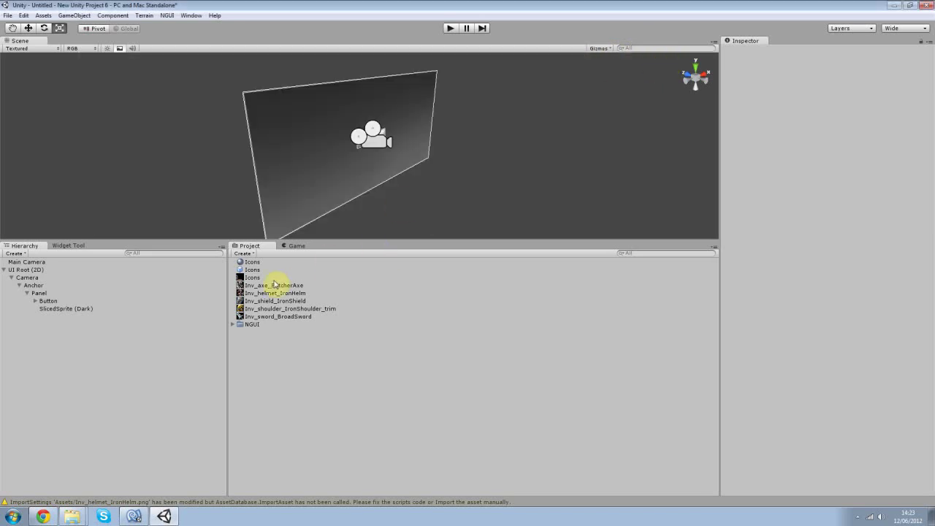
{"action": "left_click", "coordinate": [252, 263]}
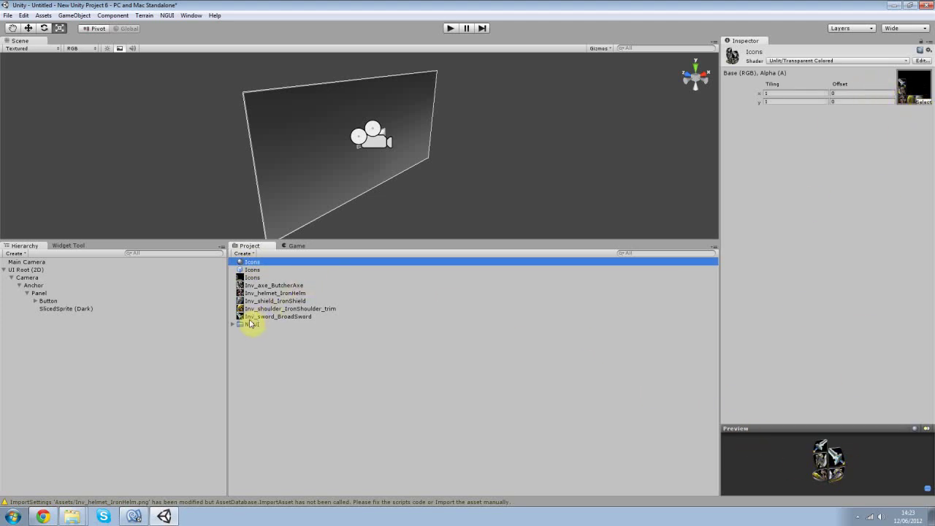
Switch the SlicedSprite (Dark) under the Button to the Icons atlas
{"action": "left_click", "coordinate": [59, 309]}
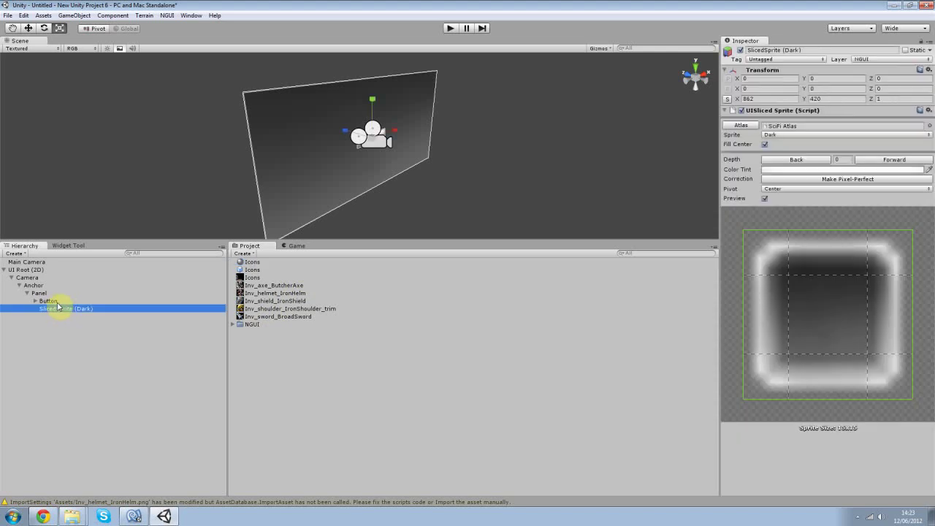
{"action": "left_click", "coordinate": [35, 301]}
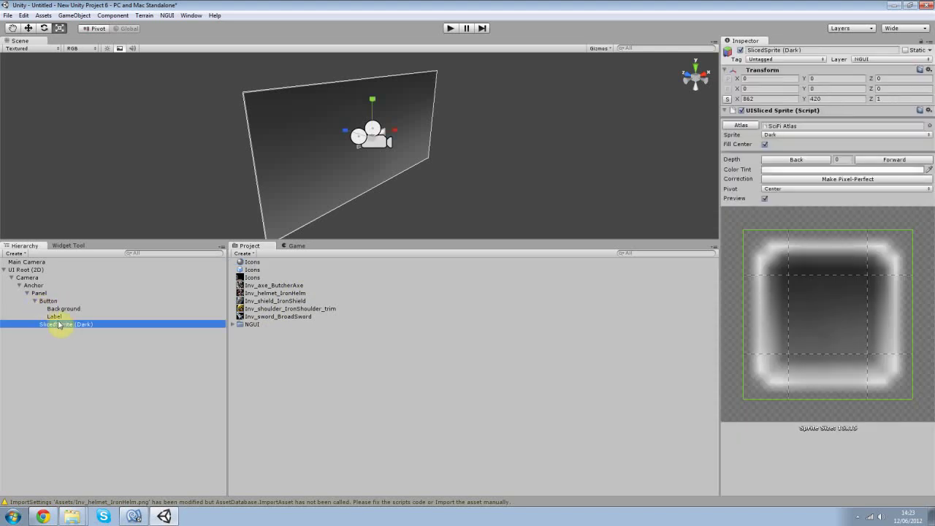
{"action": "left_click", "coordinate": [739, 126]}
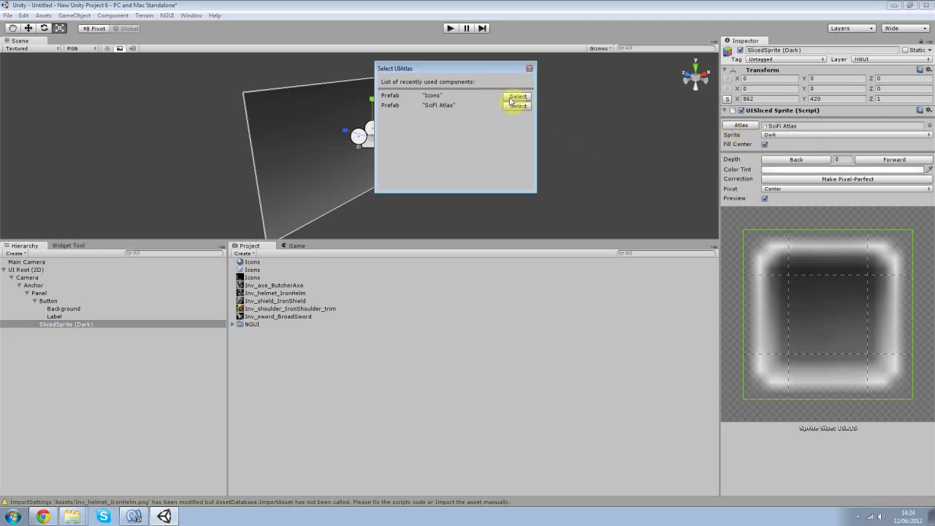
{"action": "left_click", "coordinate": [516, 96]}
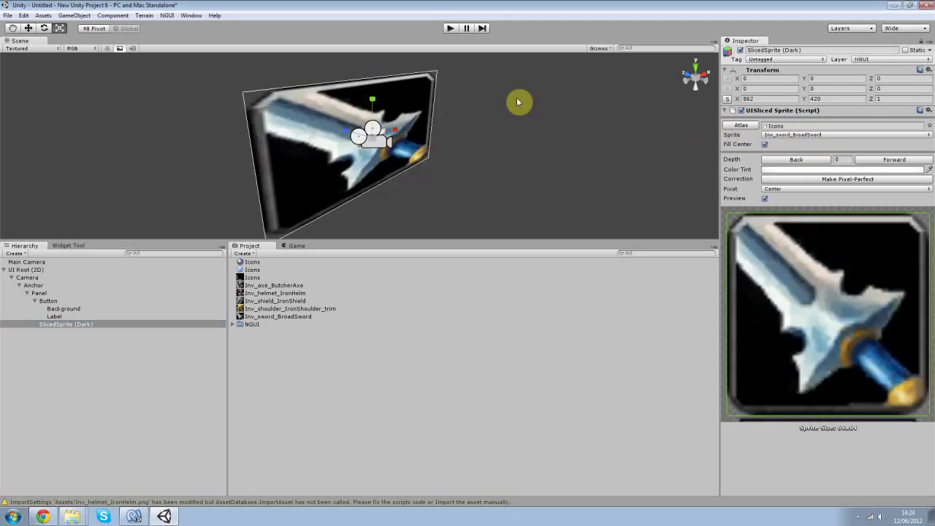
{"action": "left_click", "coordinate": [800, 136]}
Scale the sprite to 64×64 and move it right of the Play button in the Game view
{"action": "left_click", "coordinate": [771, 99]}
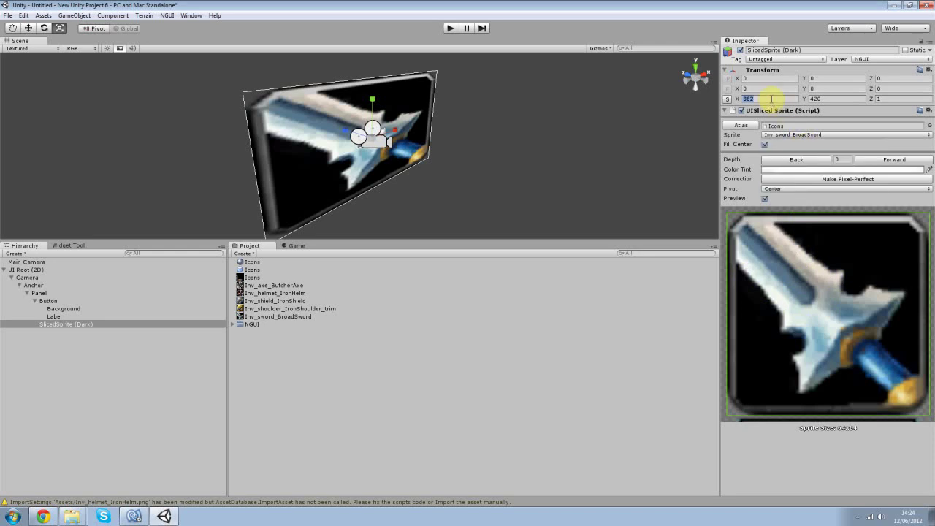
{"action": "type", "text": "640"}
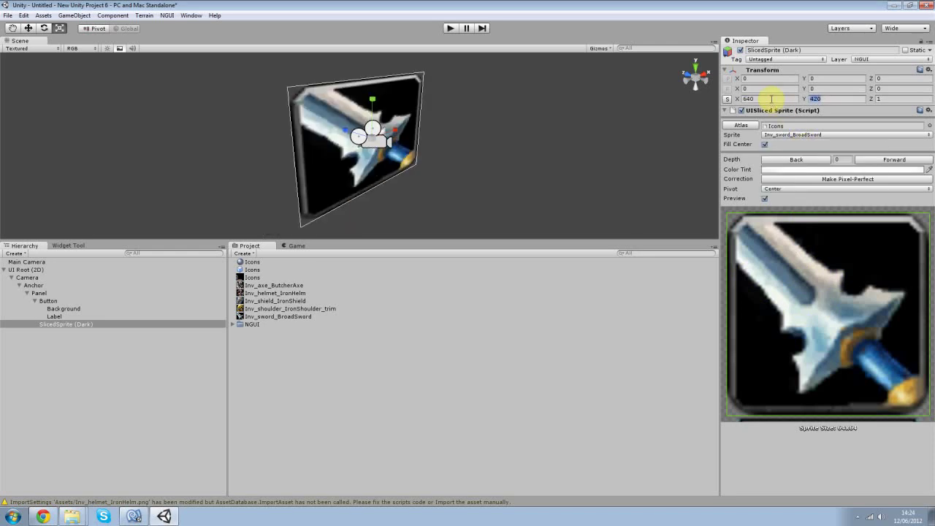
{"action": "type", "text": "640"}
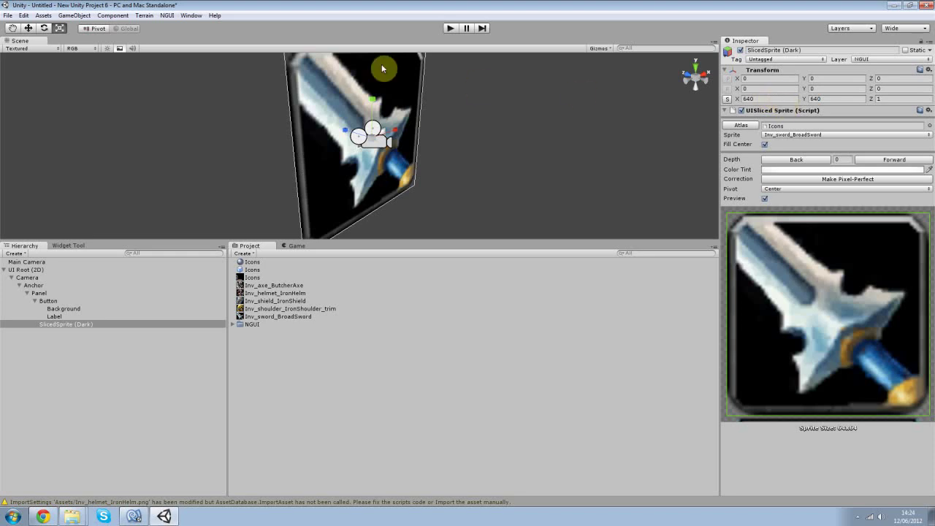
{"action": "left_click", "coordinate": [305, 247]}
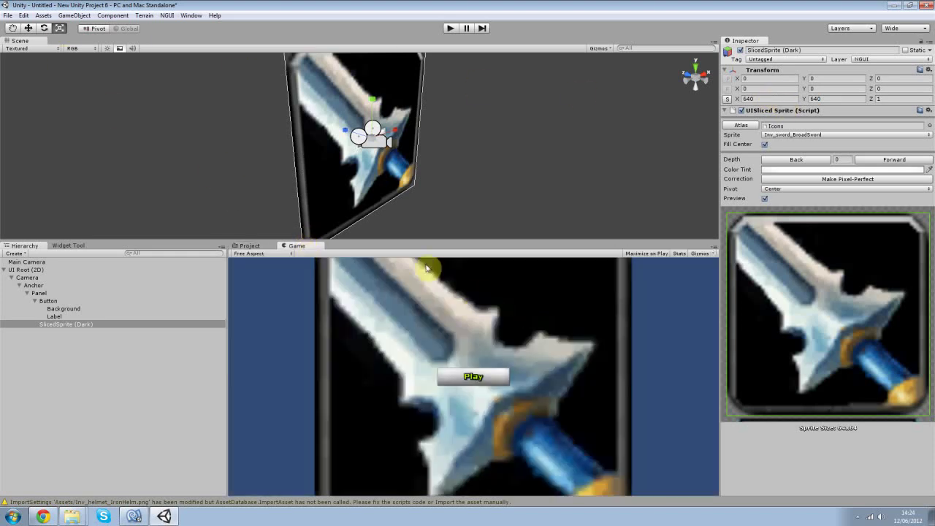
{"action": "left_click_drag", "start_coordinate": [416, 241], "coordinate": [406, 202]}
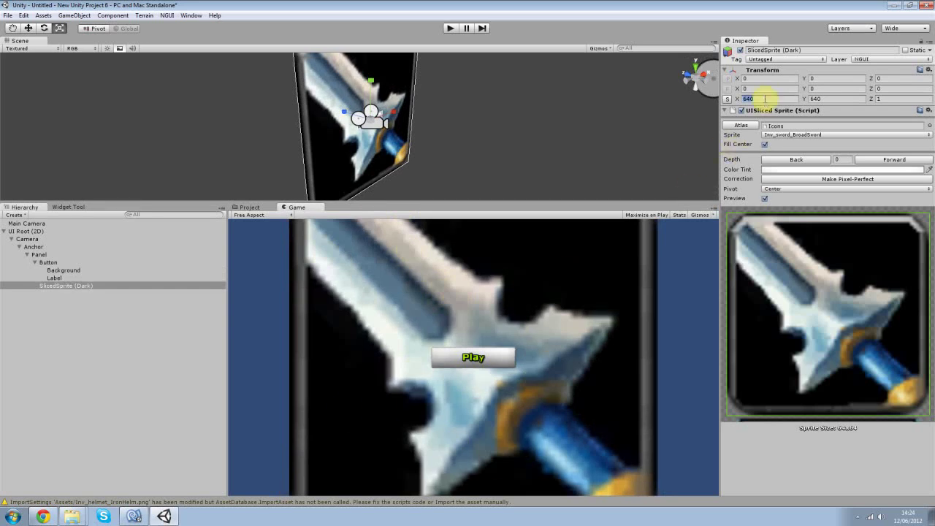
{"action": "type", "text": "64"}
{"action": "key", "text": "Tab"}
{"action": "type", "text": "64"}
{"action": "key", "text": "Return"}
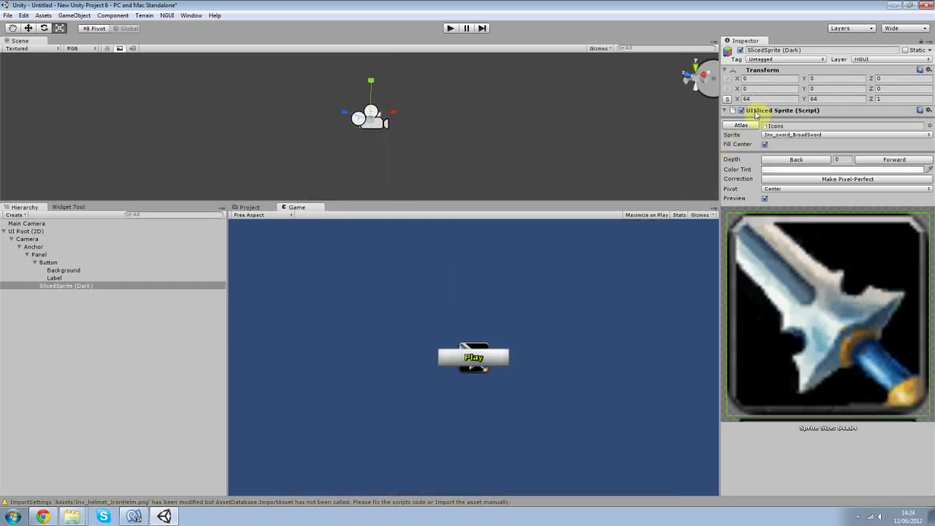
{"action": "left_click_drag", "start_coordinate": [736, 81], "coordinate": [547, 384]}
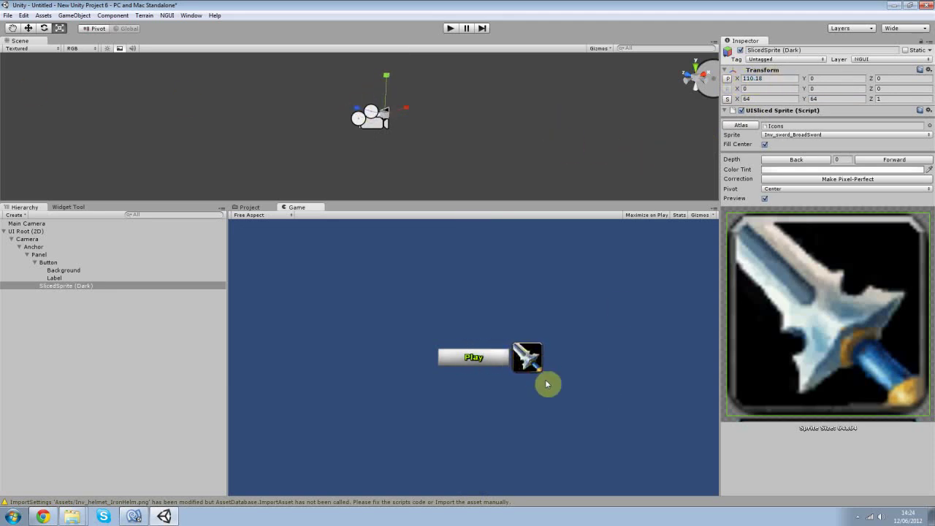
Cycle the icon's sprite through shoulder, shield and helmet, ending on the Inv_axe_ButcherAxe sprite
{"action": "left_click", "coordinate": [796, 136]}
{"action": "left_click", "coordinate": [729, 140]}
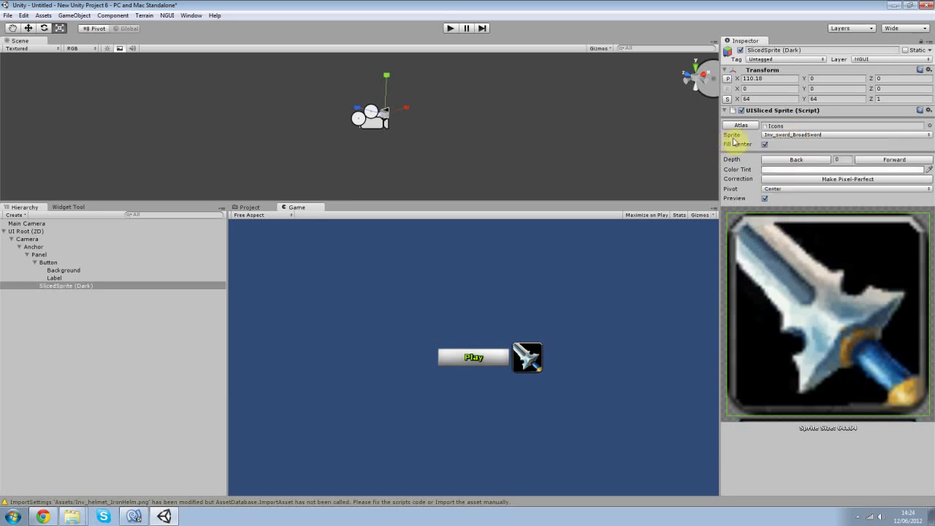
{"action": "left_click", "coordinate": [793, 135]}
{"action": "left_click", "coordinate": [801, 178]}
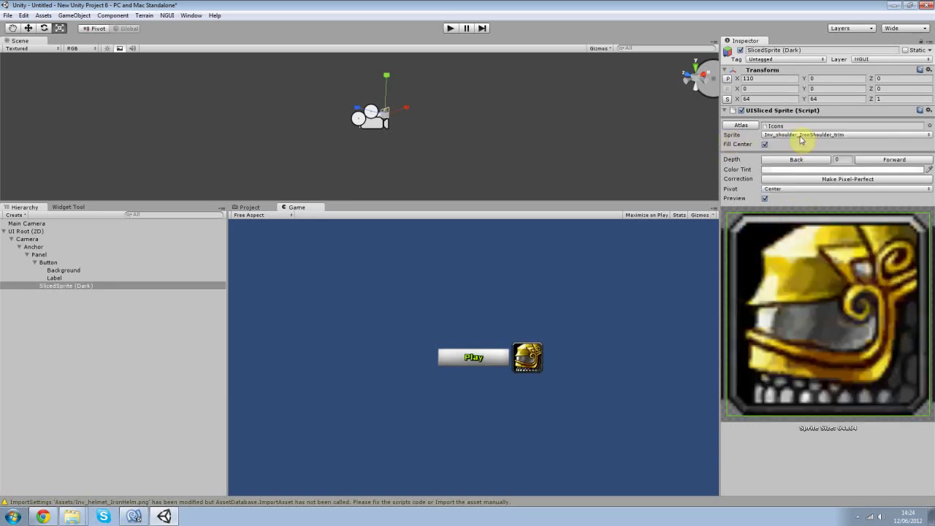
{"action": "left_click", "coordinate": [801, 137]}
{"action": "left_click", "coordinate": [803, 167]}
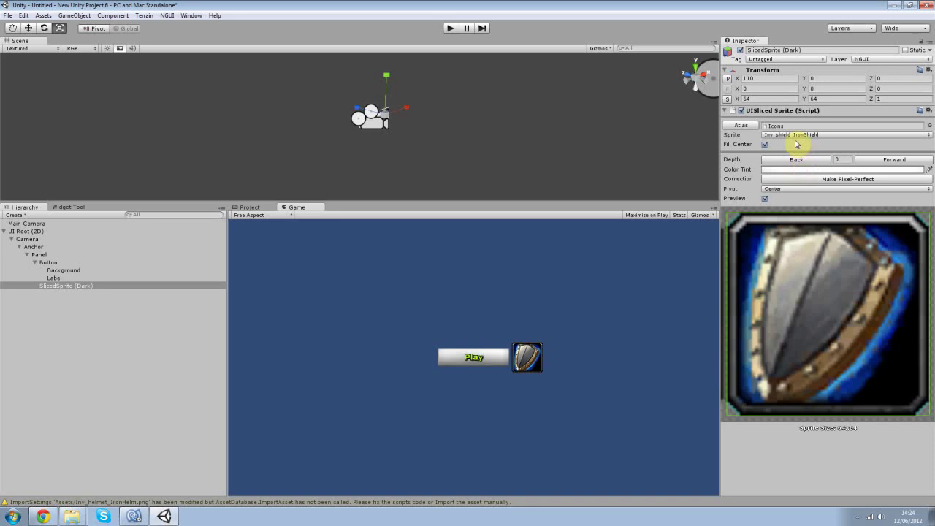
{"action": "left_click", "coordinate": [801, 138]}
{"action": "left_click", "coordinate": [803, 157]}
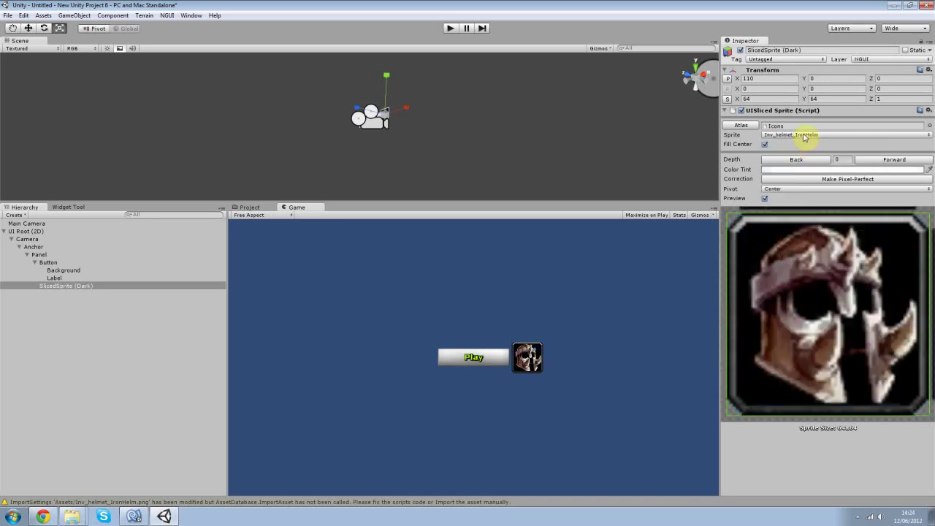
{"action": "left_click", "coordinate": [804, 136]}
{"action": "left_click", "coordinate": [801, 145]}
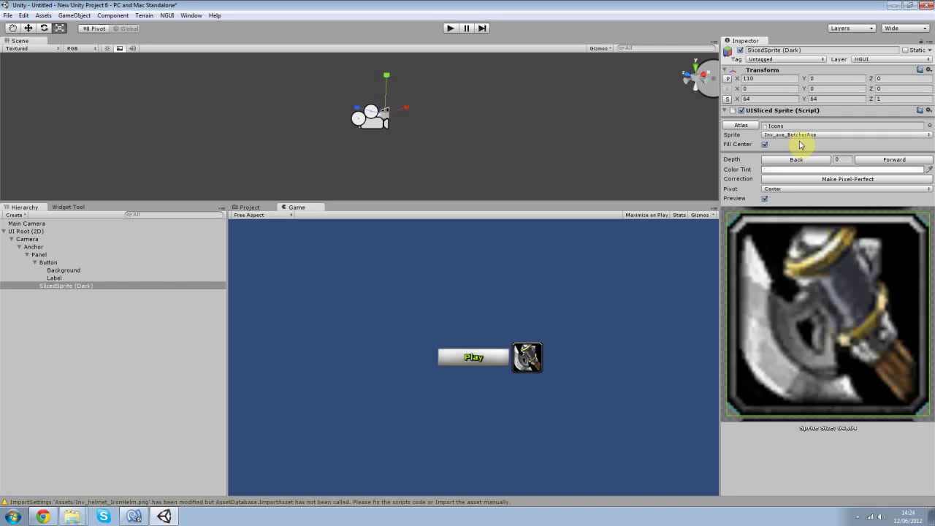
{"action": "left_click", "coordinate": [858, 516]}
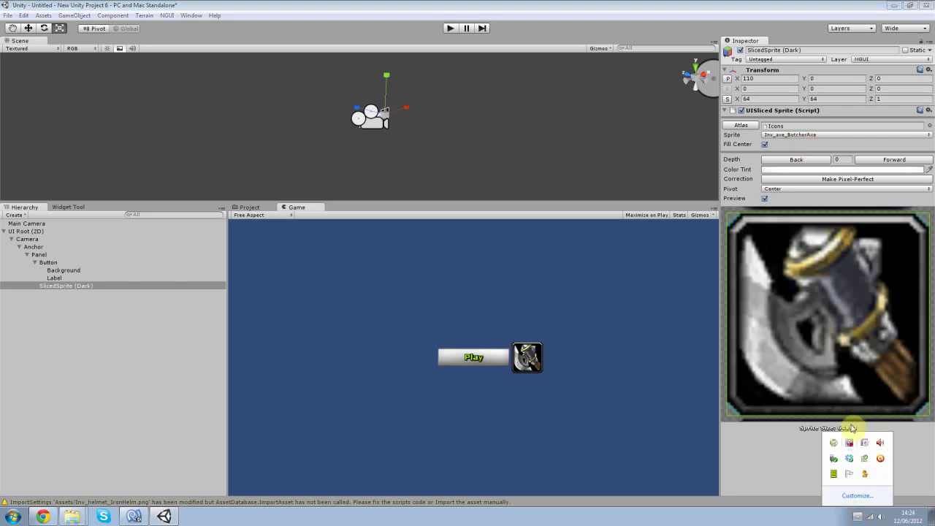